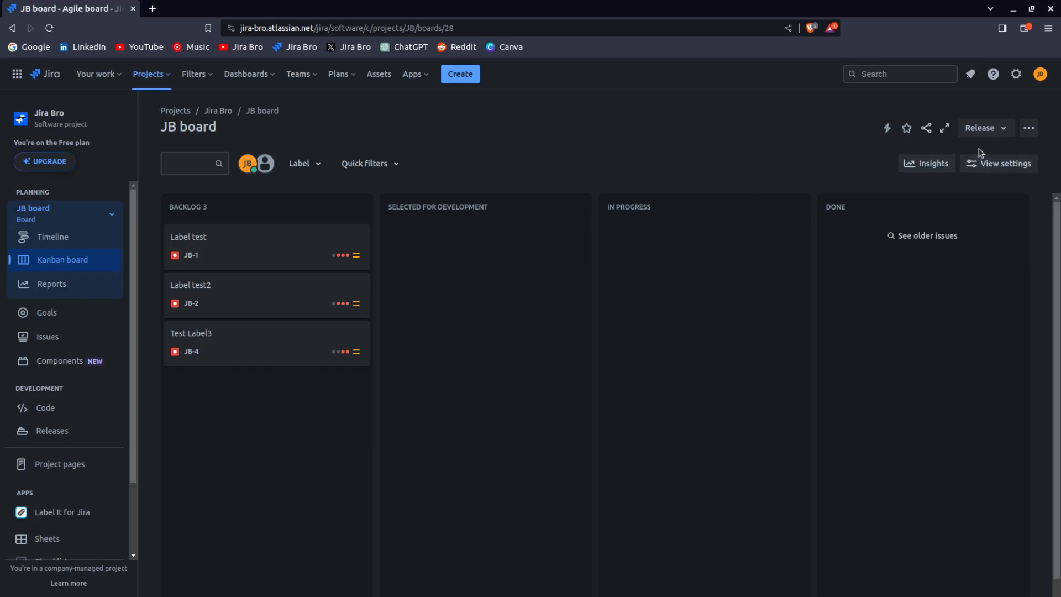
Open the board's configuration settings and inspect the administrators field
left_click(1032, 132)
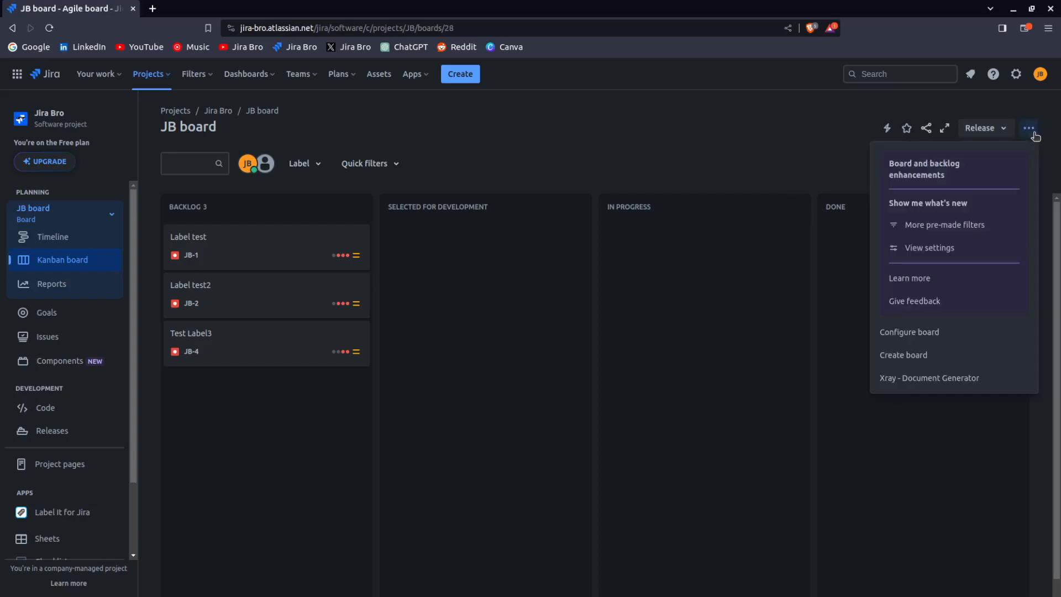
left_click(885, 331)
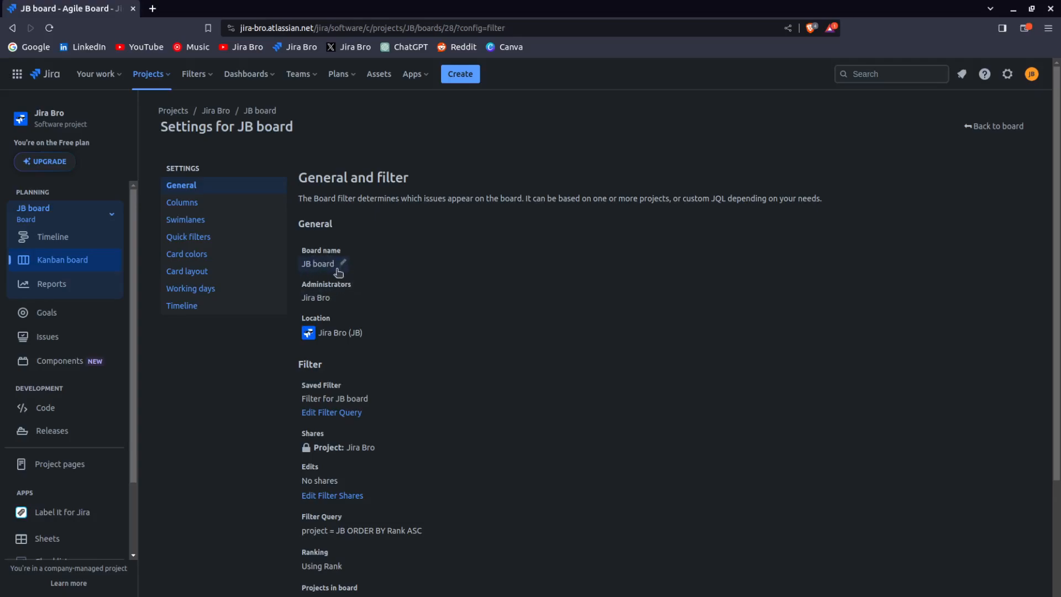
left_click(332, 300)
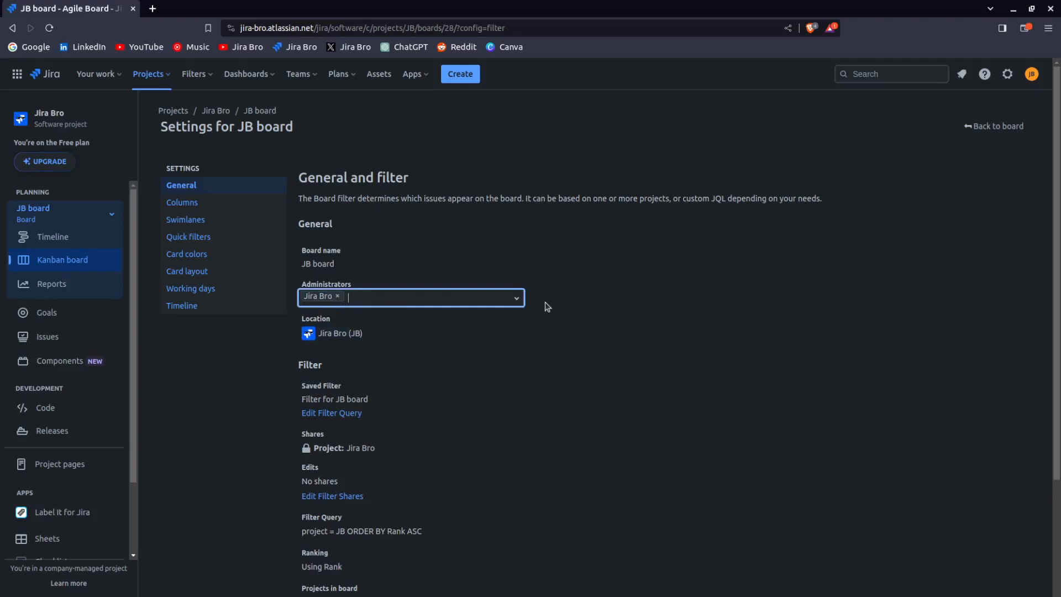
left_click(660, 304)
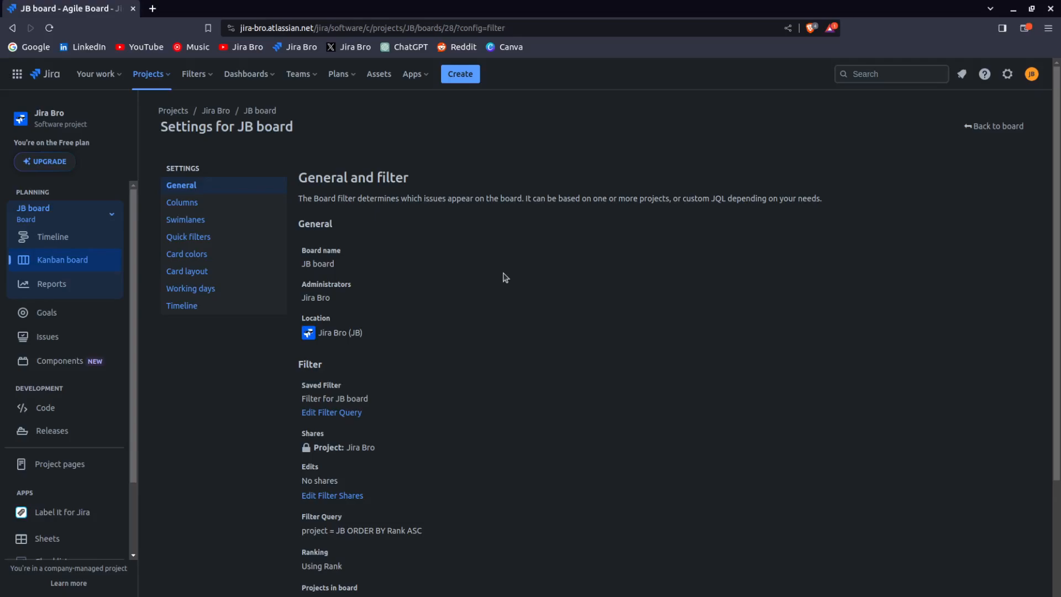
Rename the board to Jira Bro Board
left_click(313, 264)
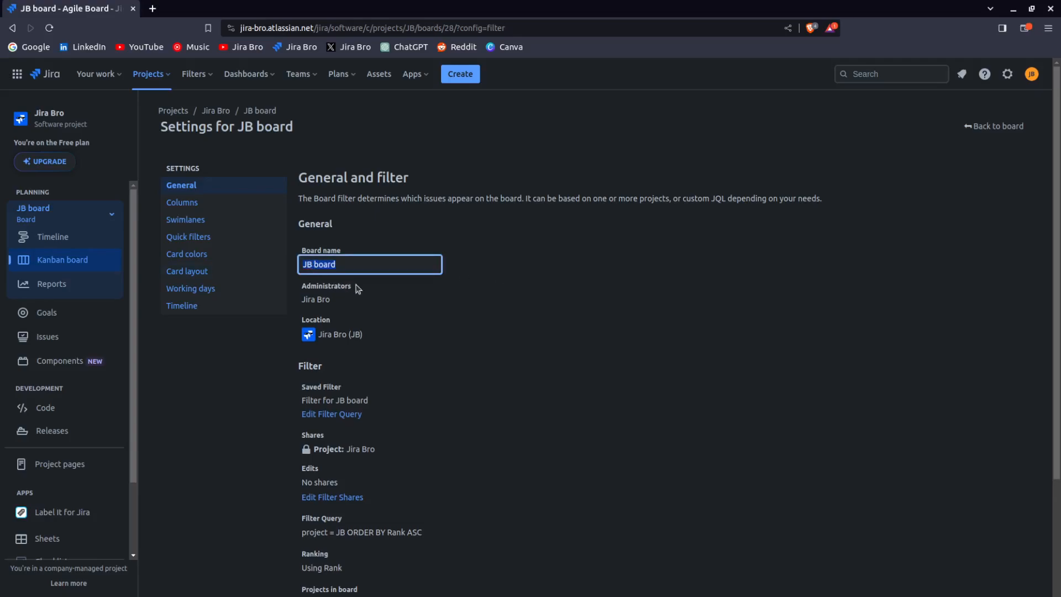
type("Jira Bro Board")
key("Return")
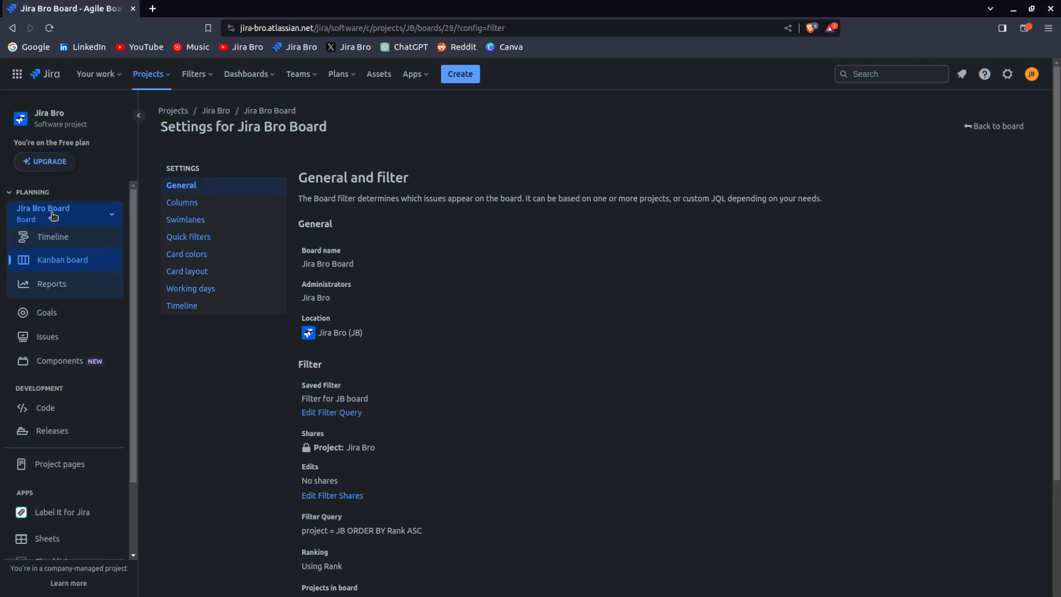
Examine the board's saved filter, shares and filter query settings
scroll(594, 268, "down", 3)
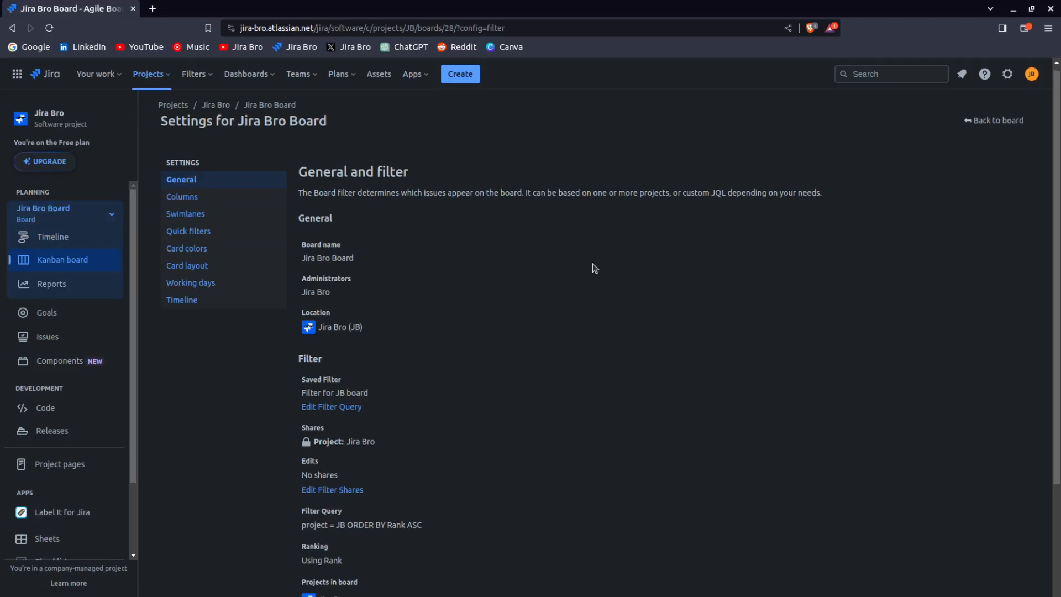
scroll(595, 269, "up", 2)
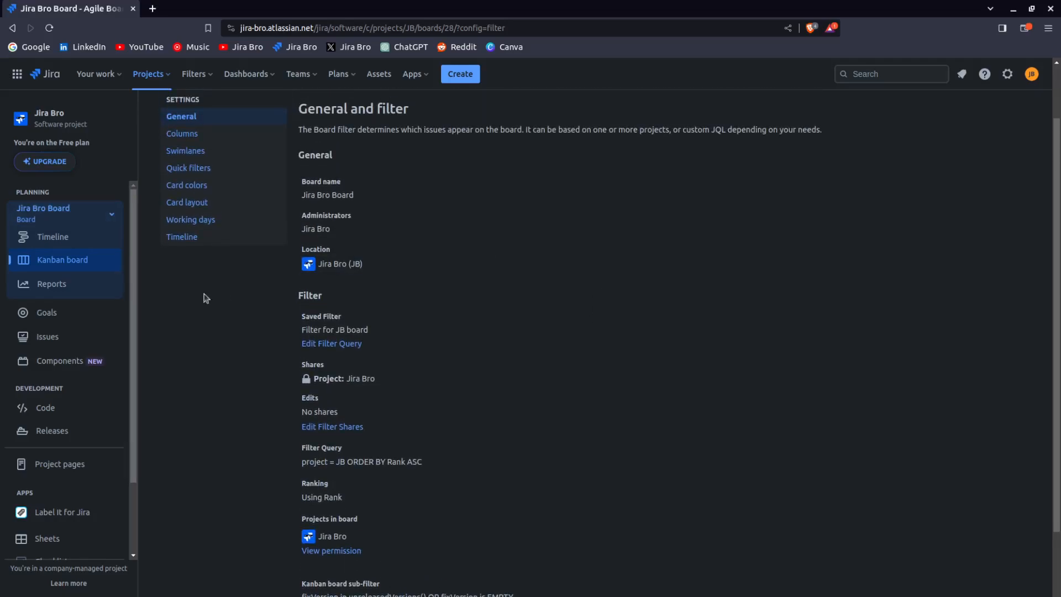
left_click_drag(299, 297, 328, 302)
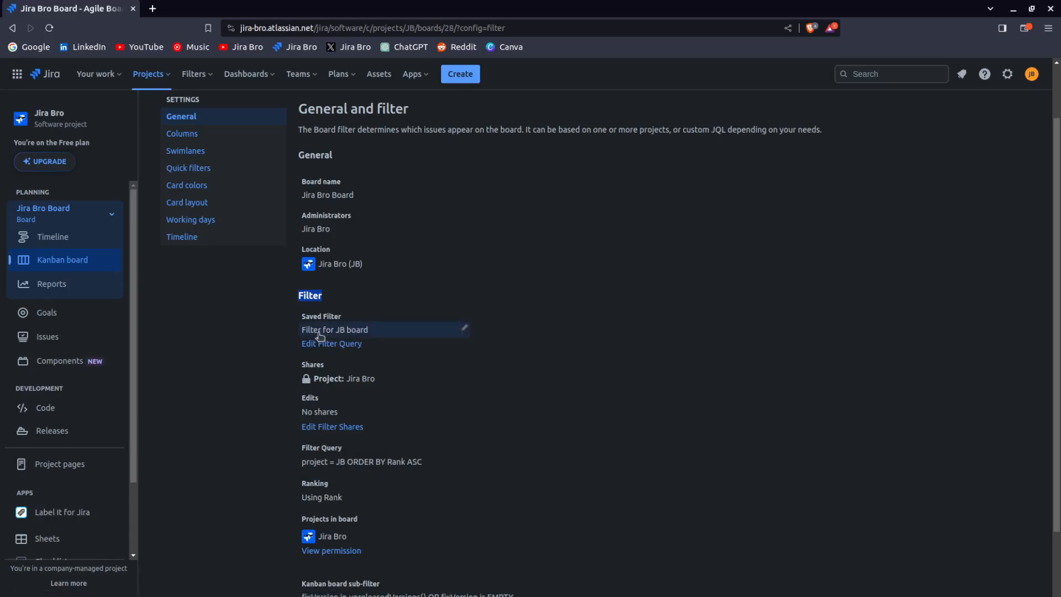
left_click(391, 330)
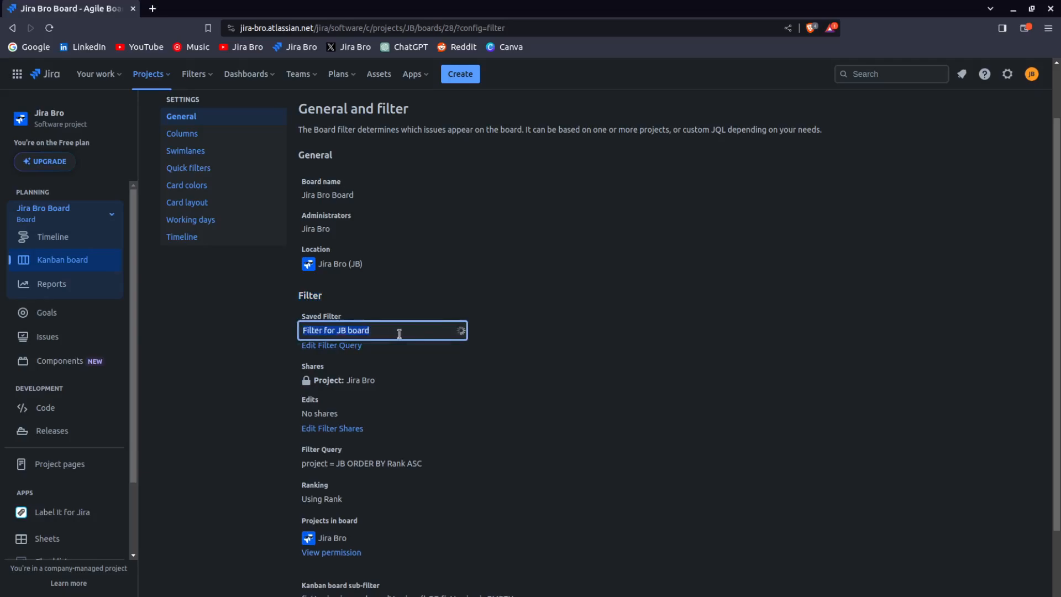
left_click(615, 346)
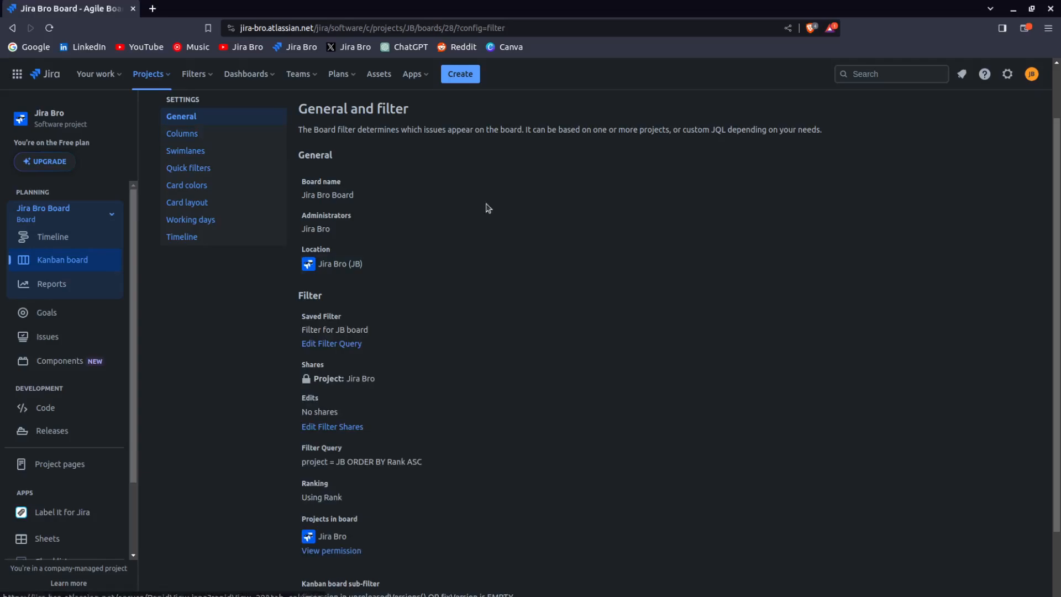
left_click(212, 79)
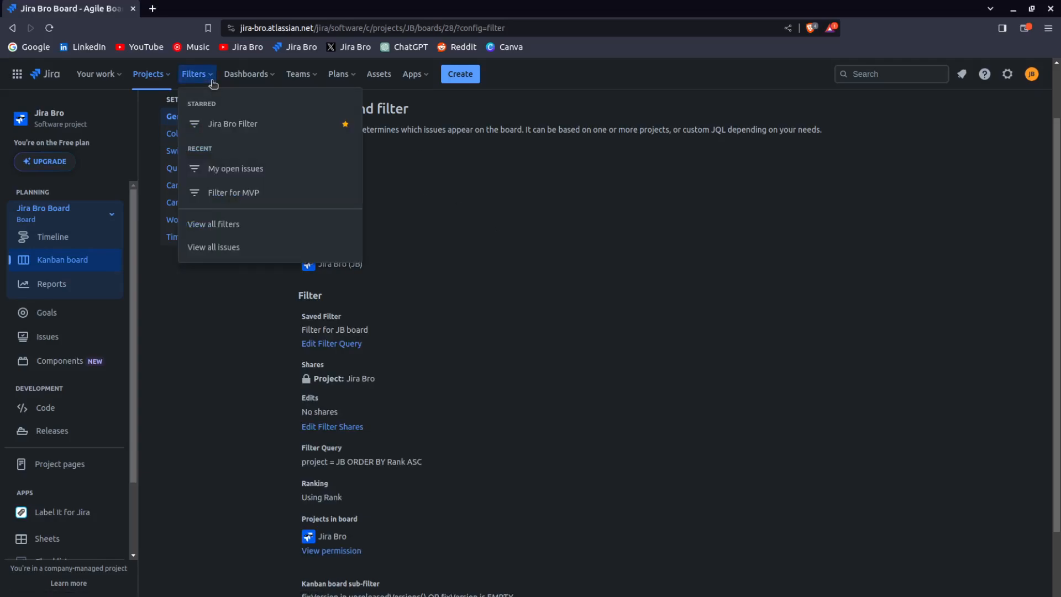
left_click(213, 79)
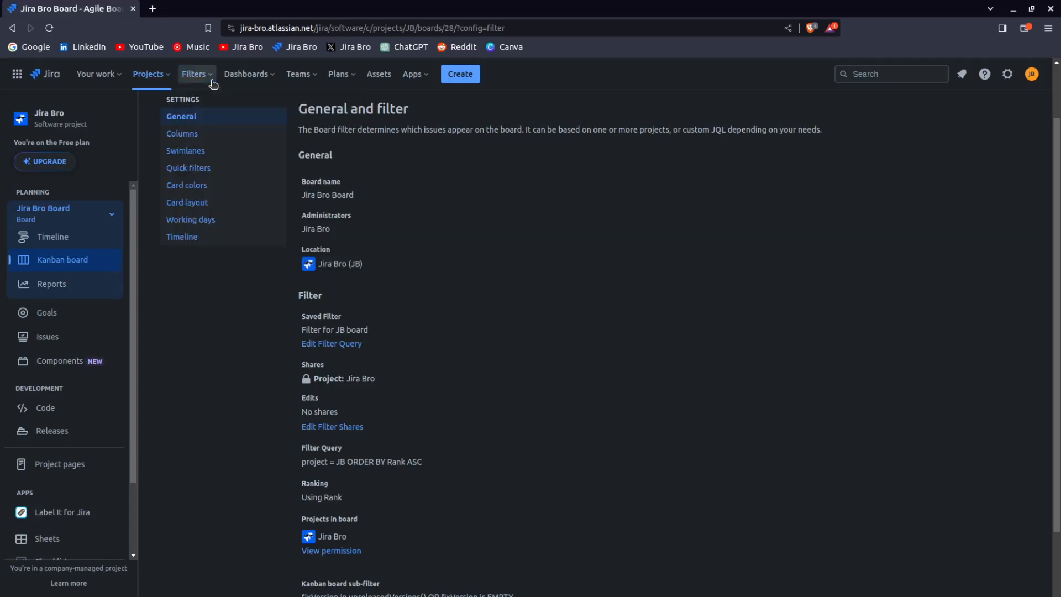
left_click_drag(301, 318, 334, 321)
left_click(333, 321)
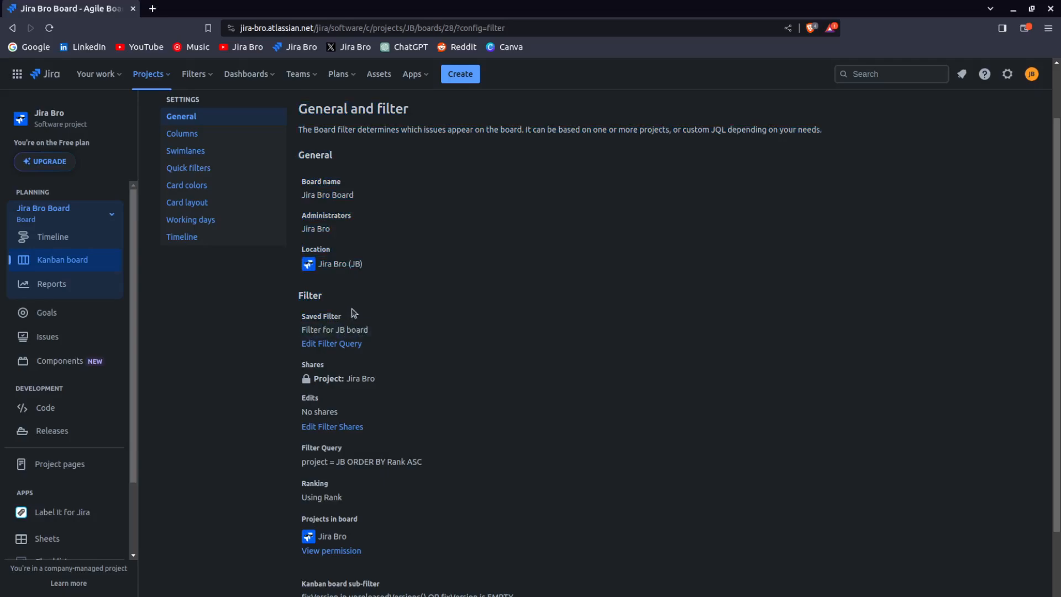
Open the list of all filters in a new tab and open Filter for JB board
left_click(189, 81)
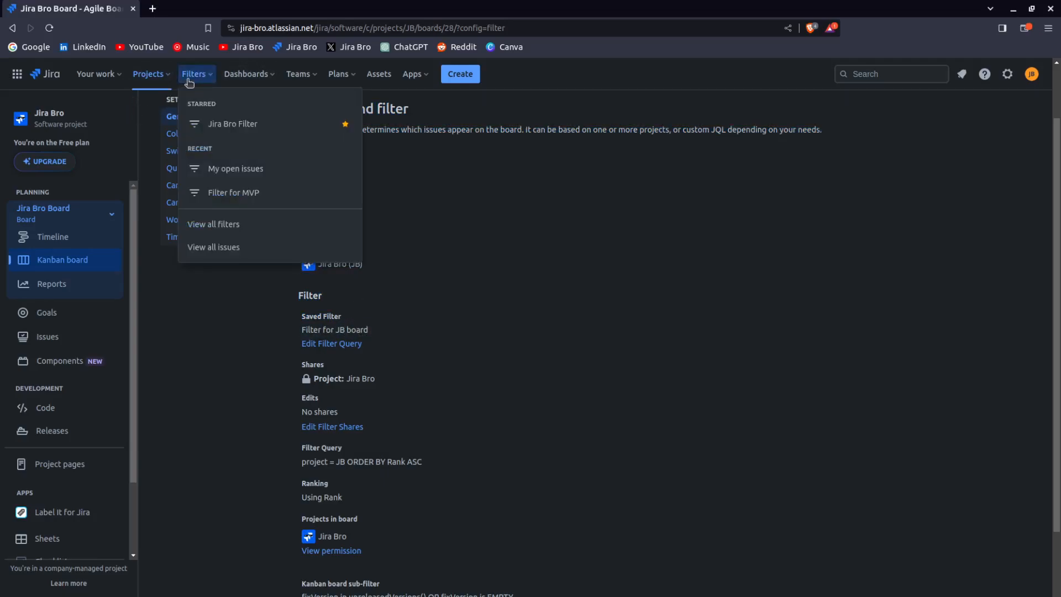
middle_click(241, 232)
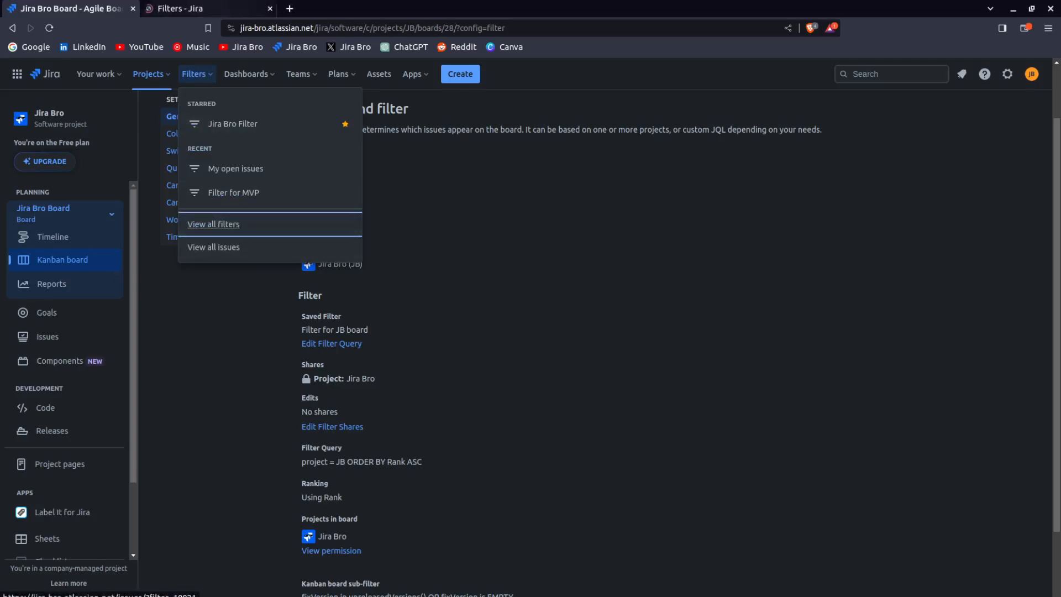
left_click(210, 11)
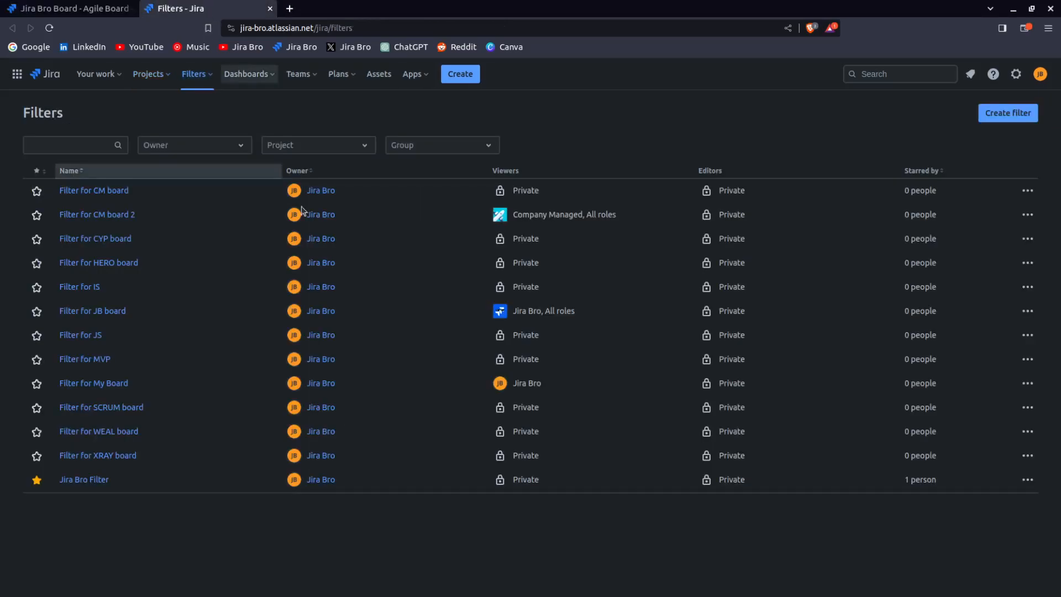
left_click(119, 311)
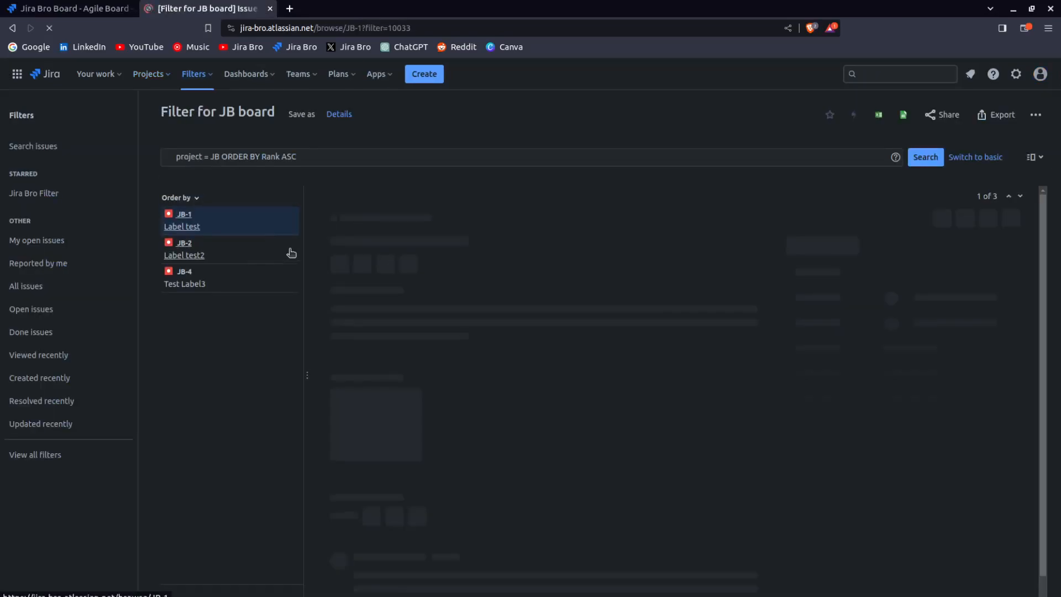
Inspect the filter's JQL query, then return to the board settings tab
left_click(312, 155)
left_click_drag(312, 156, 172, 155)
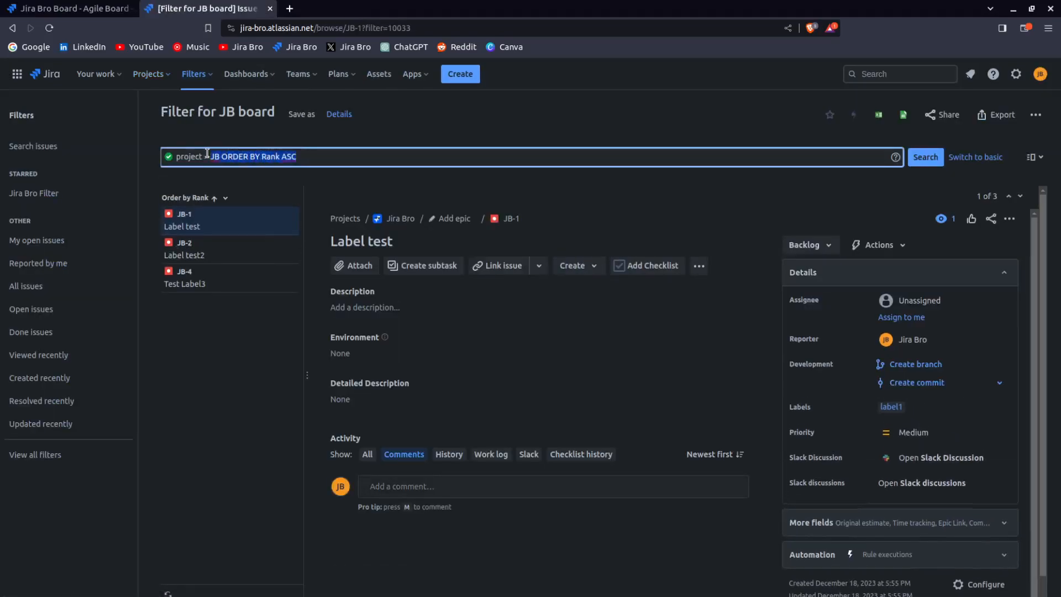
left_click(241, 175)
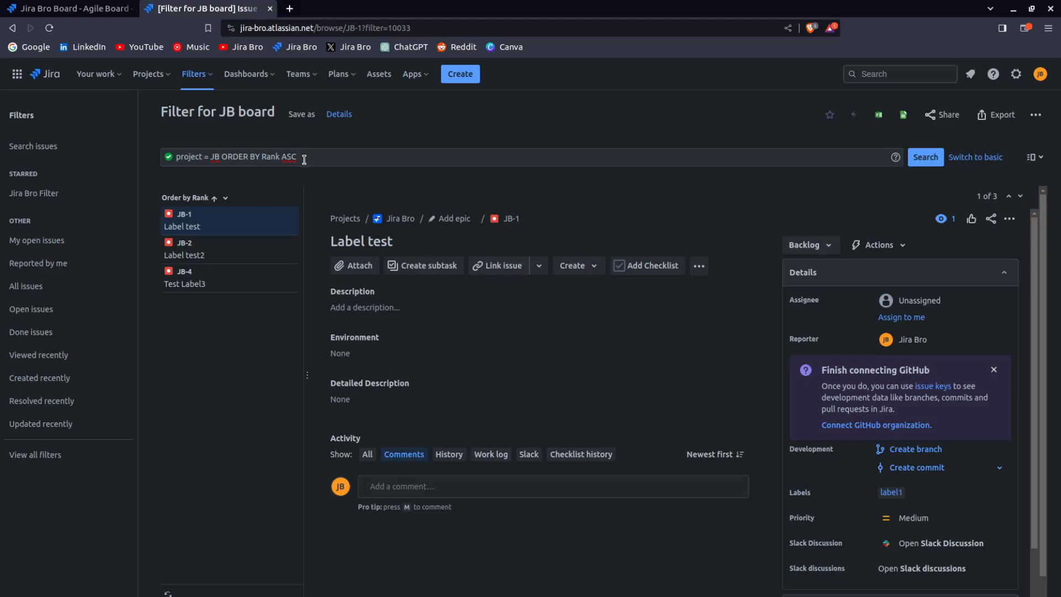
left_click(270, 9)
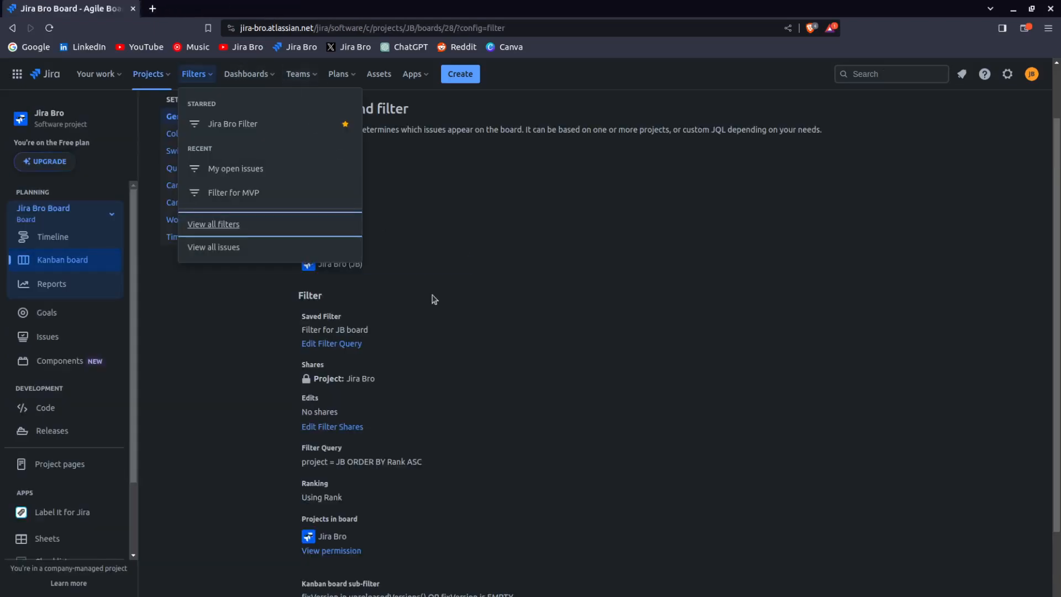
left_click(651, 357)
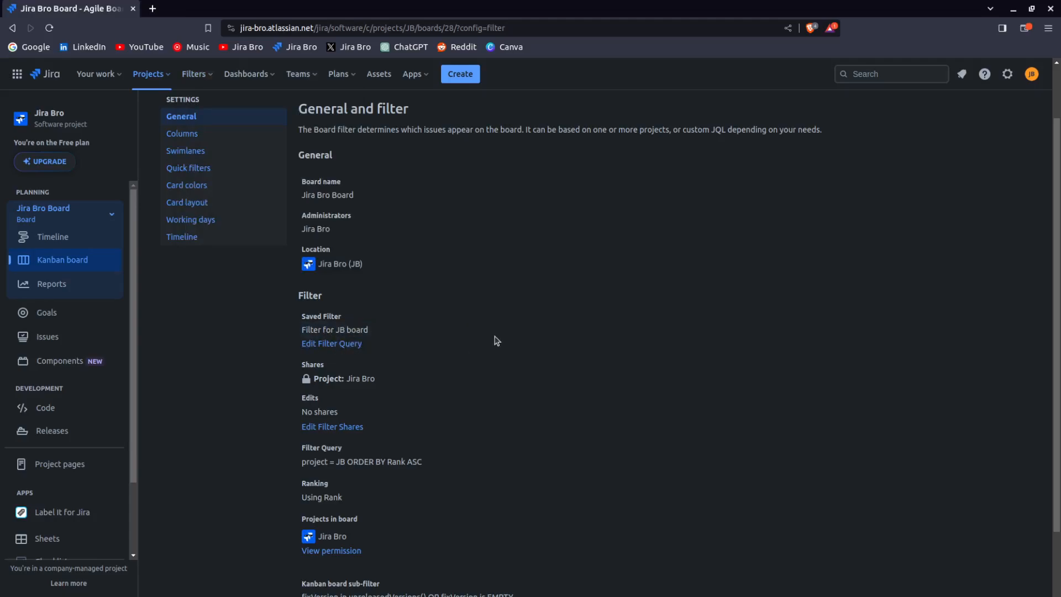
Switch to the Company Managed (CM) project's board
left_click(149, 74)
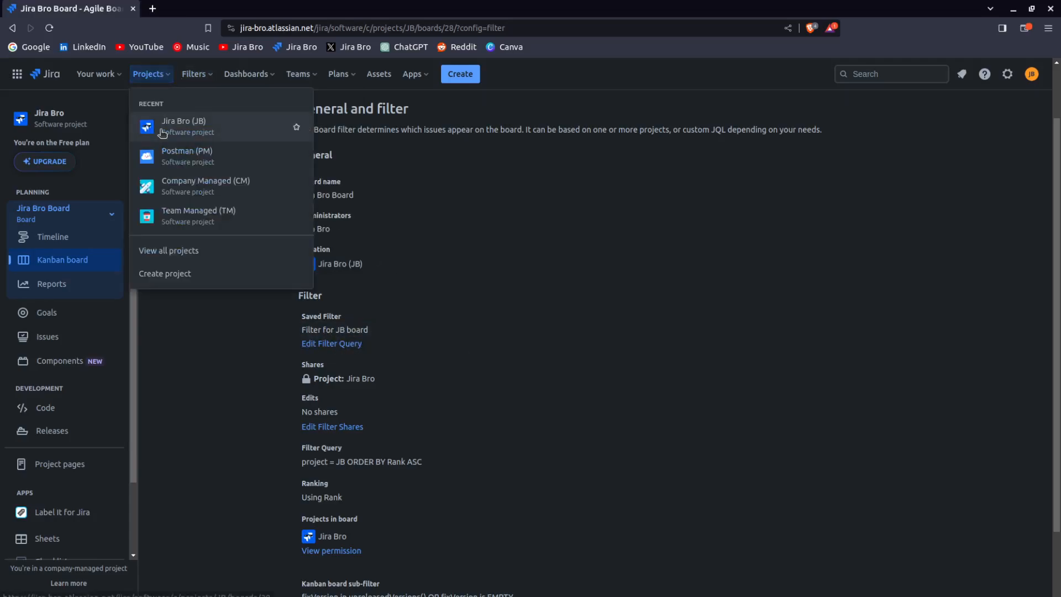
left_click(197, 161)
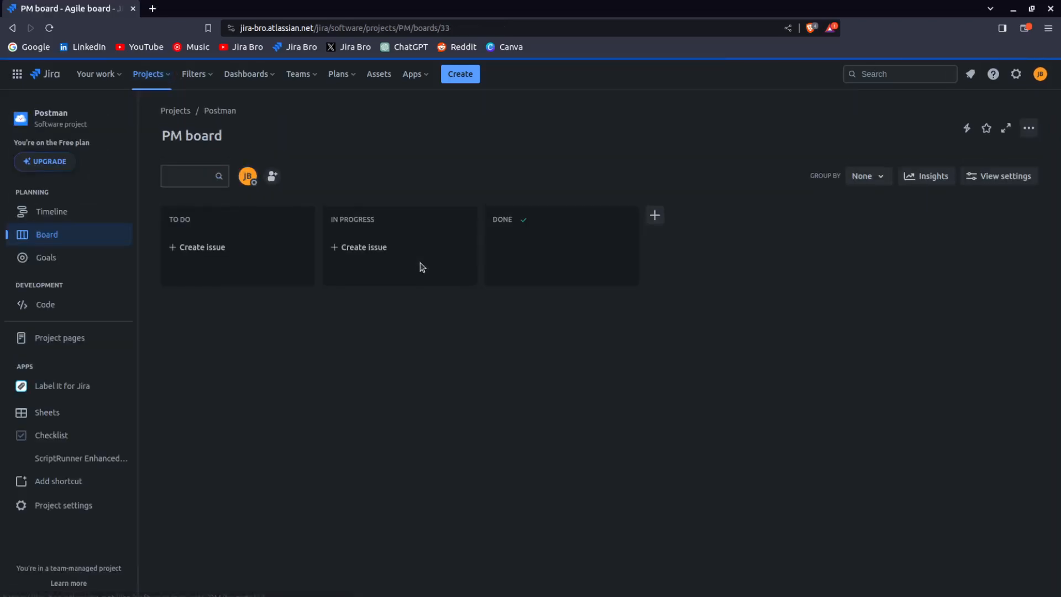
left_click(161, 77)
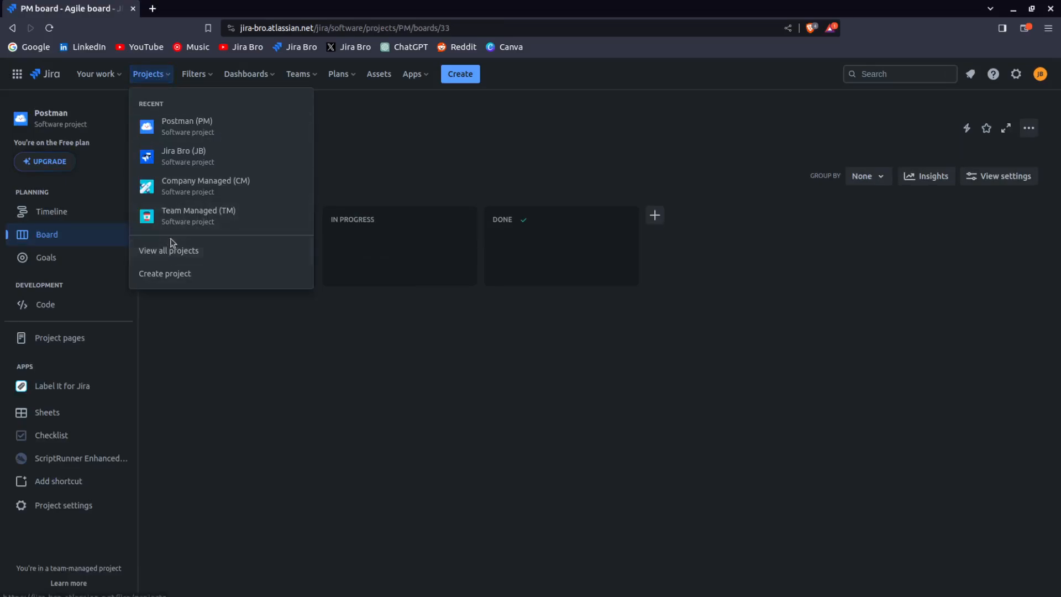
left_click(177, 191)
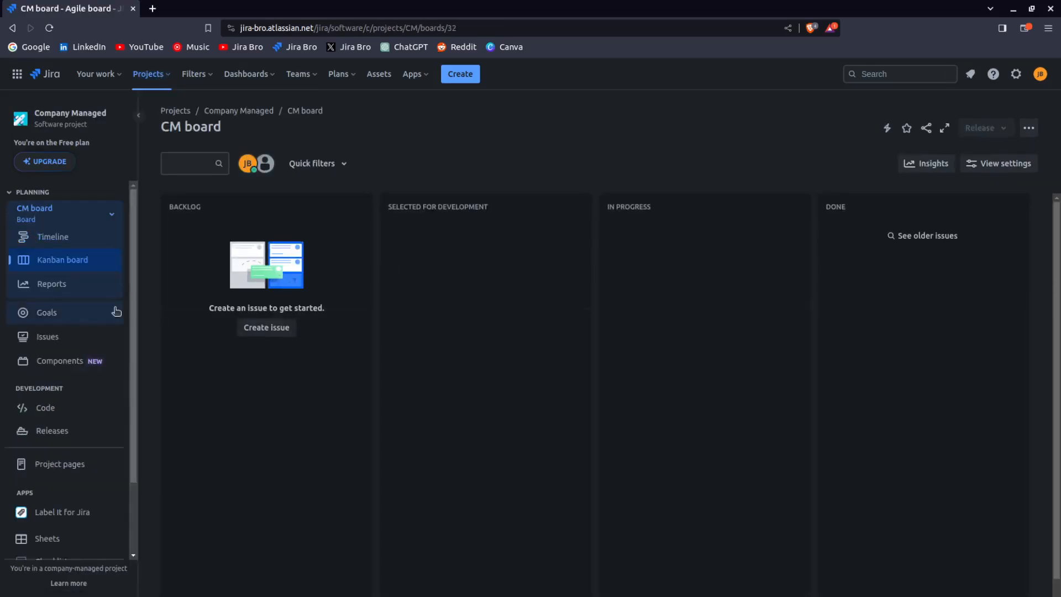
Create a Bug issue titled Test in the CM board's backlog, assigned to yourself
left_click(266, 327)
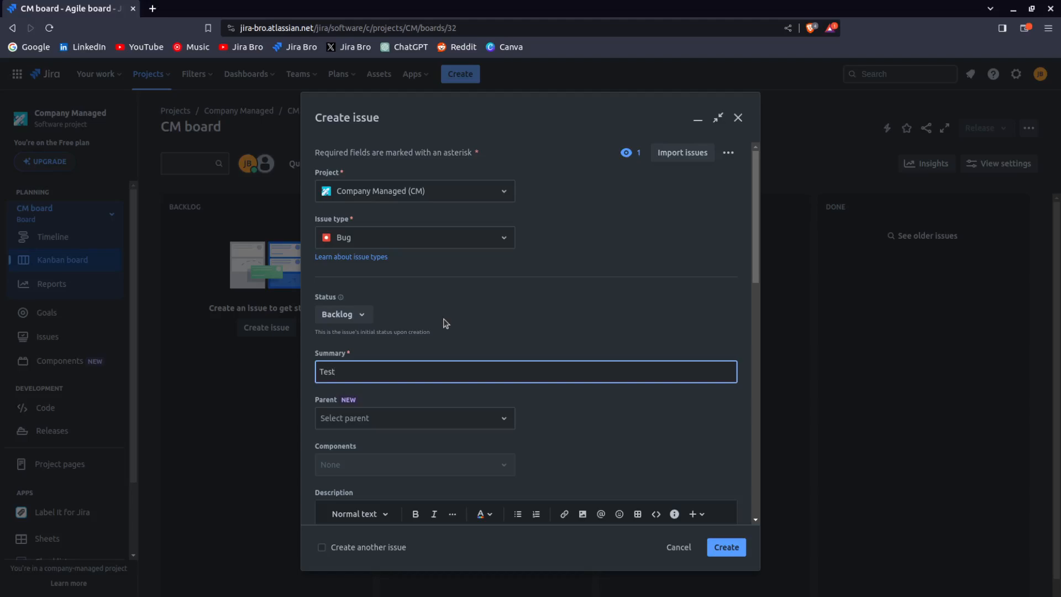
scroll(446, 323, "down", 8)
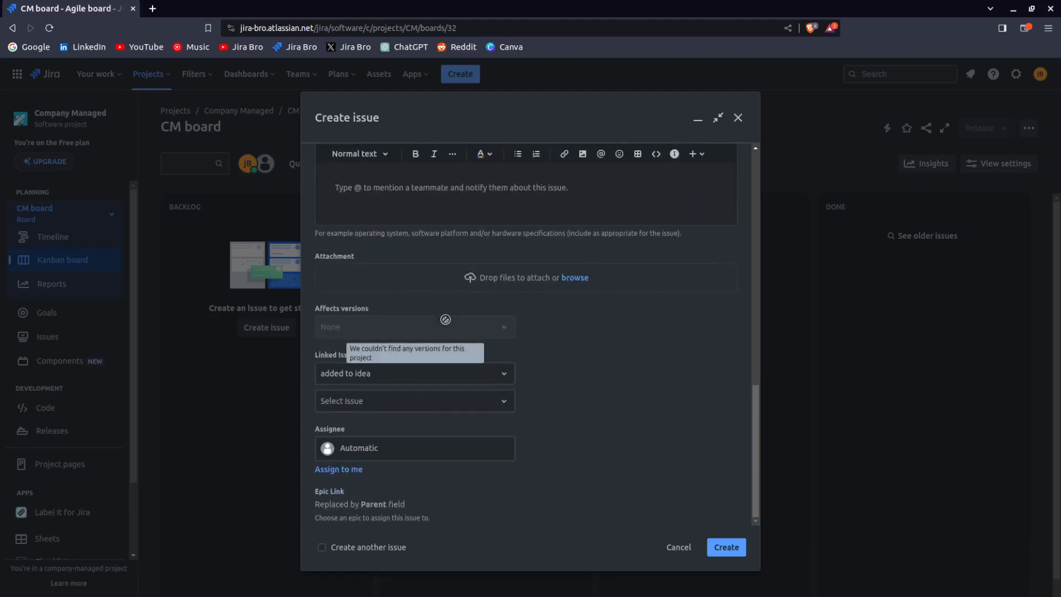
left_click(474, 458)
left_click(467, 505)
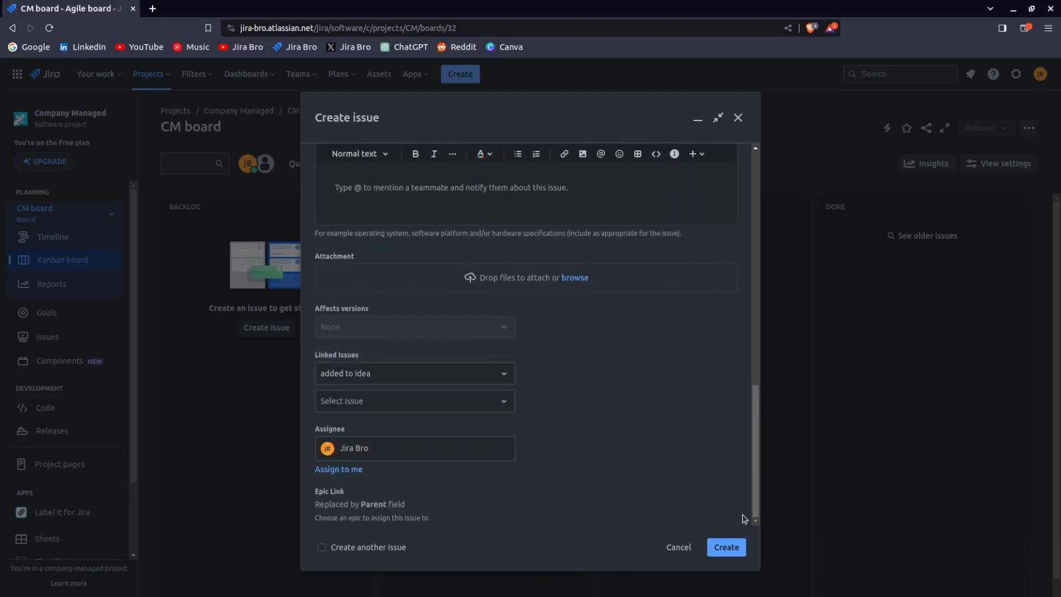
left_click(724, 547)
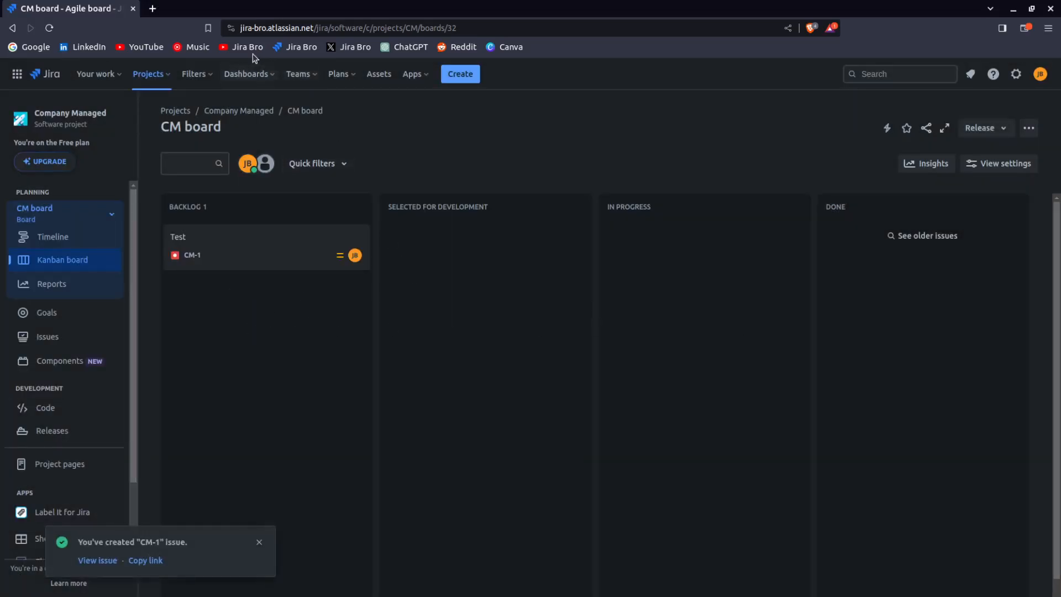
Open the CM board's filter query and change it to project = CM and assignee = your own user, then save the filter
left_click(1029, 128)
left_click(938, 334)
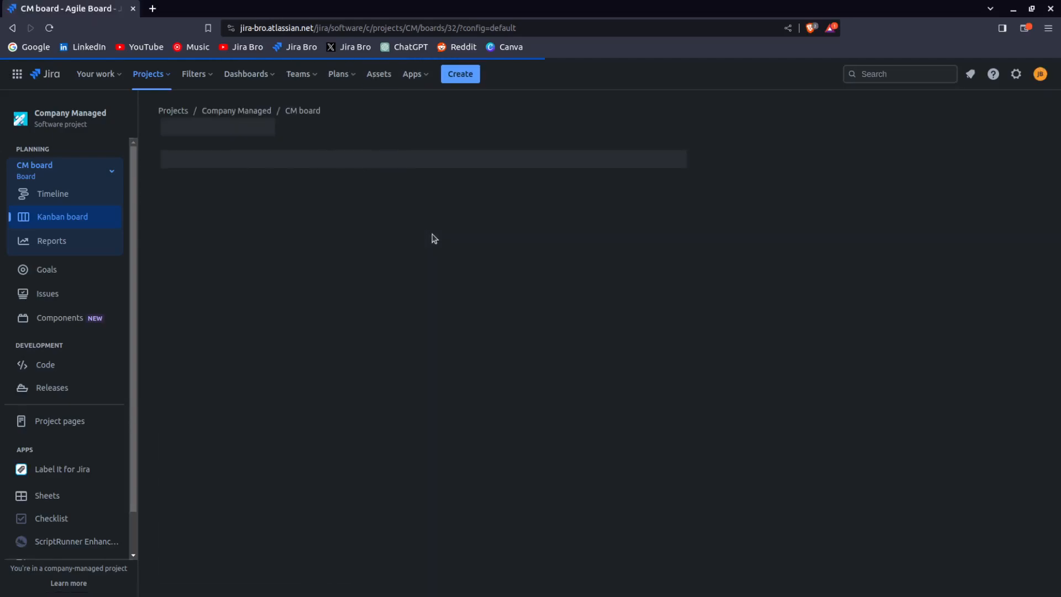
scroll(471, 330, "down", 2)
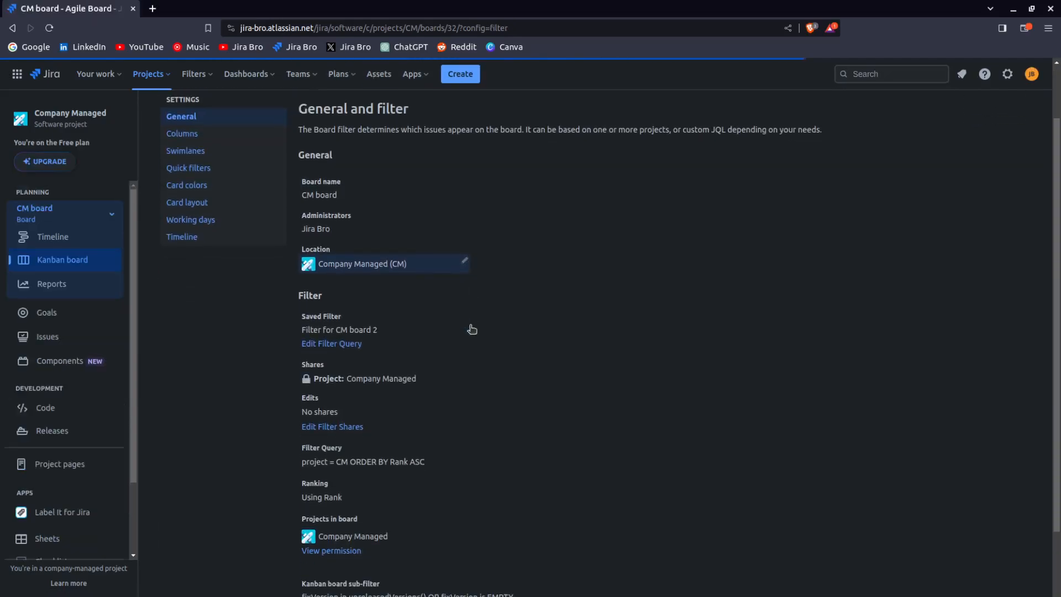
left_click(348, 345)
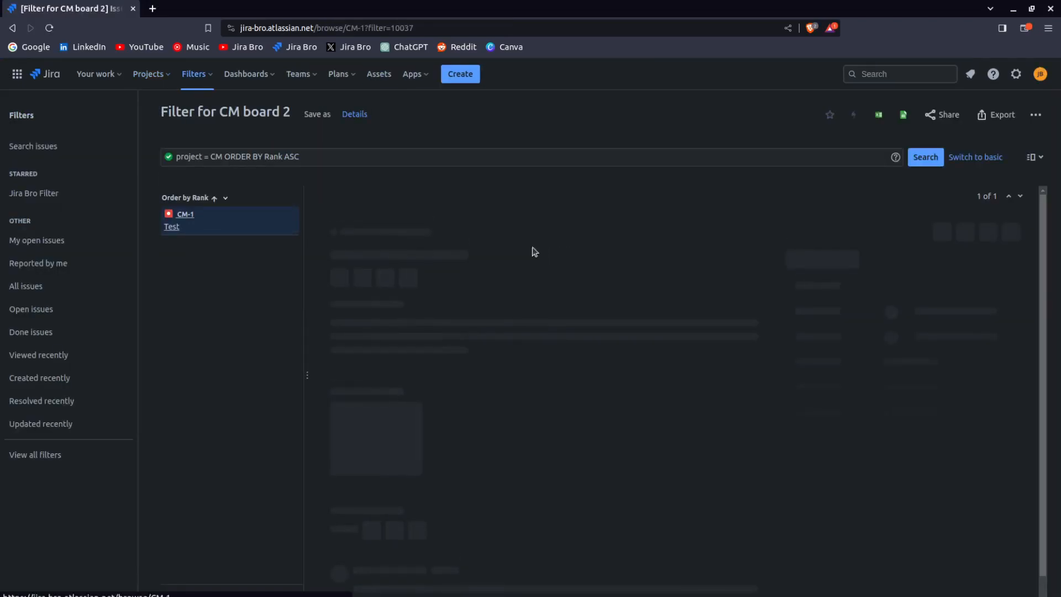
left_click_drag(264, 160, 309, 161)
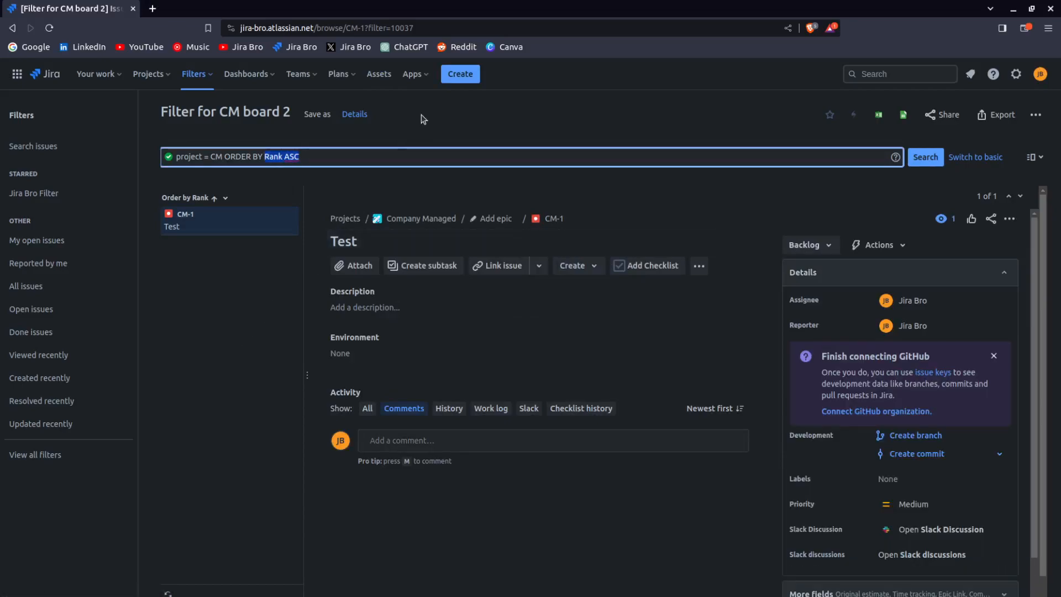
key("BackSpace")
key("BackSpace")
key("BackSpace")
key("BackSpace")
key("BackSpace")
key("BackSpace")
key("BackSpace")
key("BackSpace")
key("BackSpace")
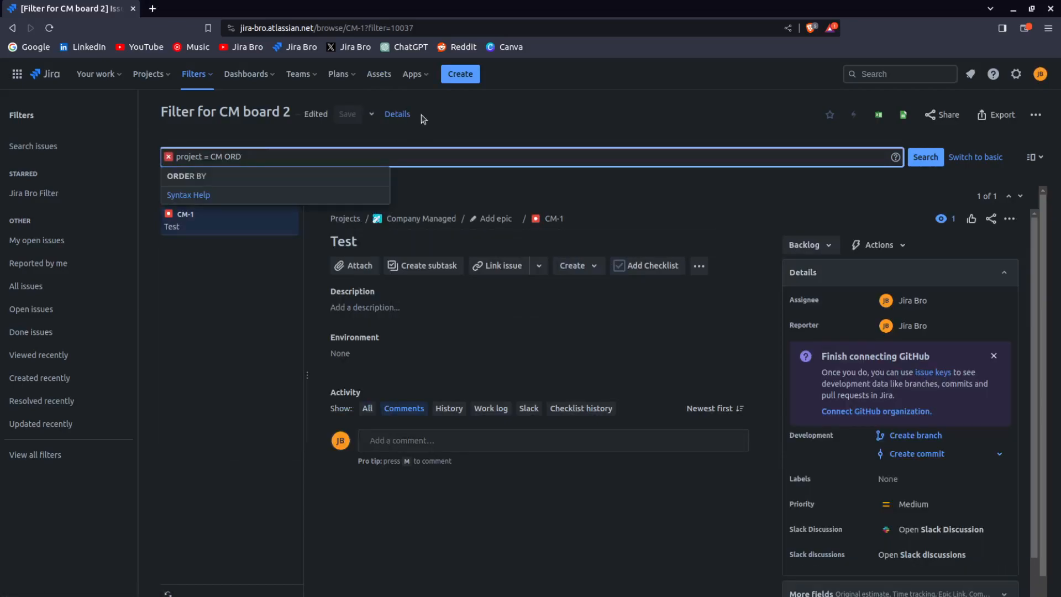
key("BackSpace")
type("and")
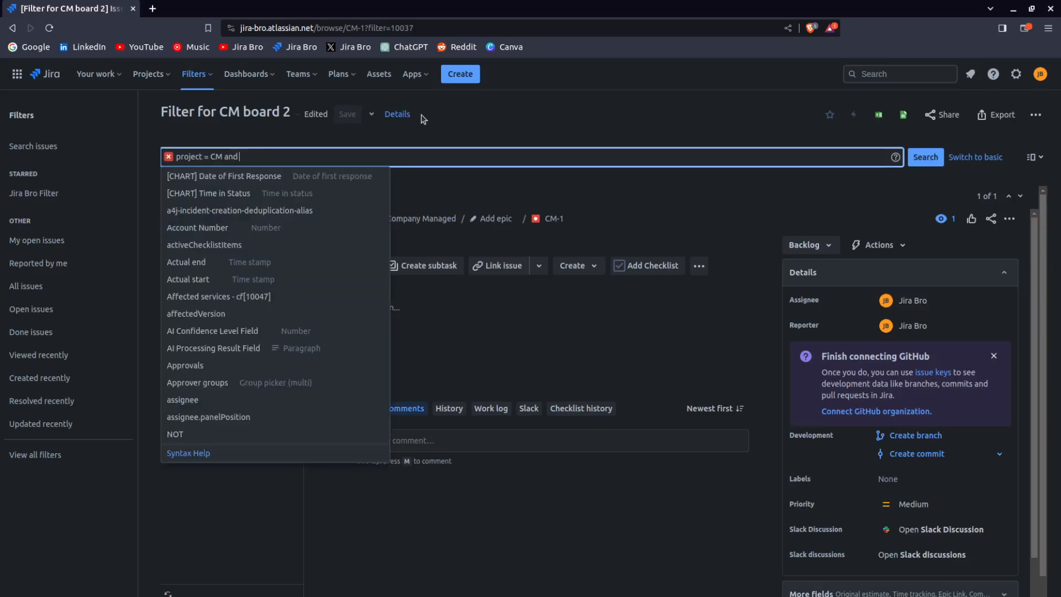
type(" assi")
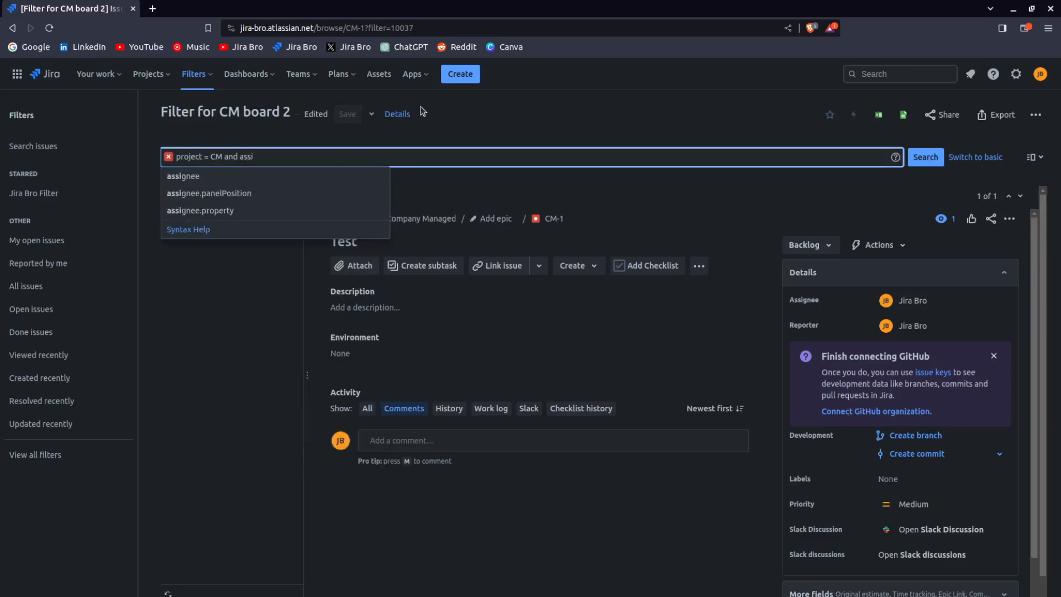
left_click(238, 176)
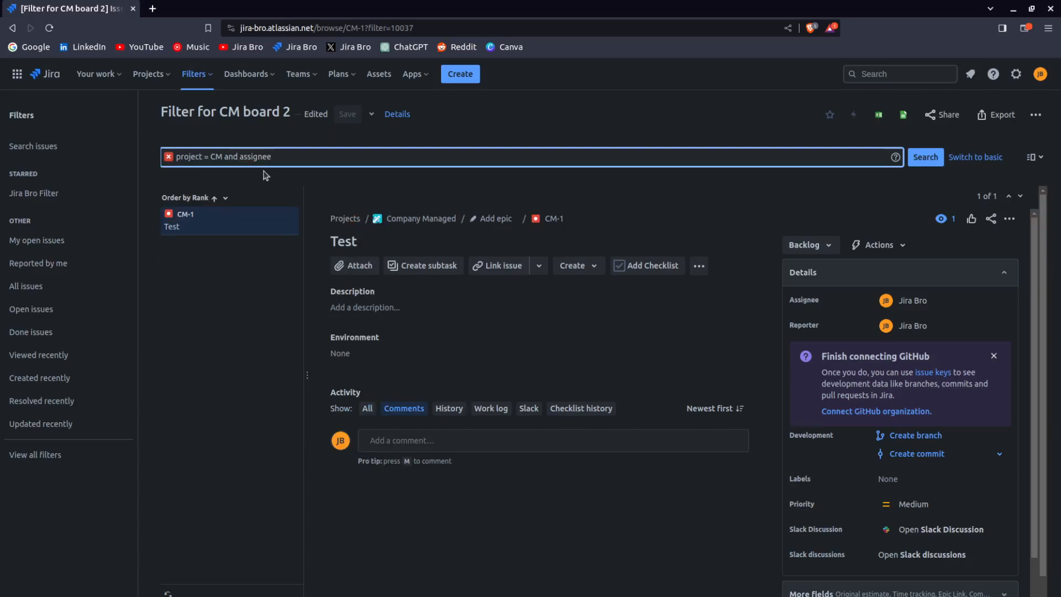
type("=")
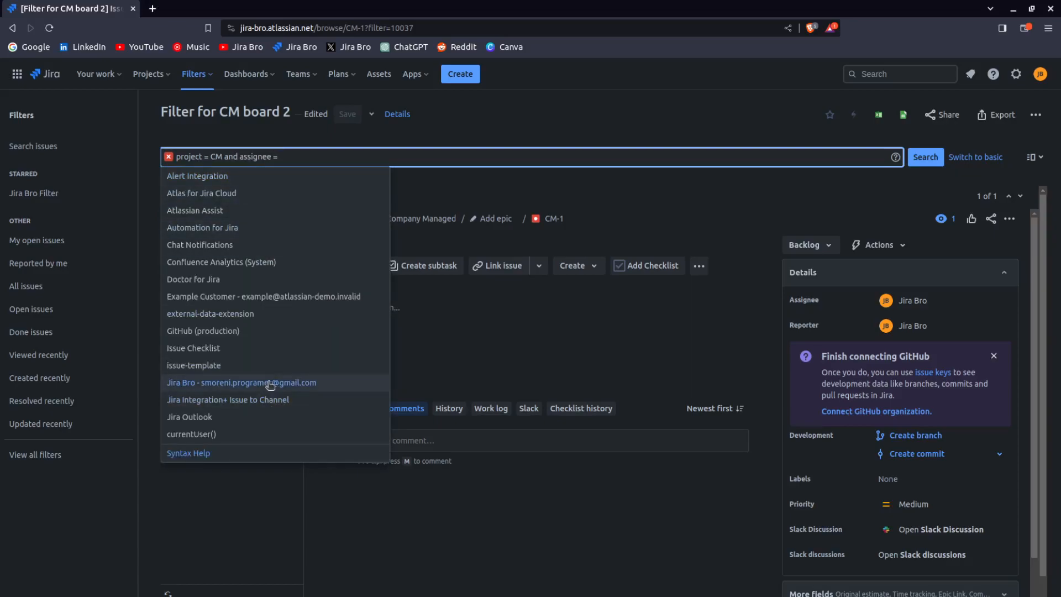
left_click(271, 383)
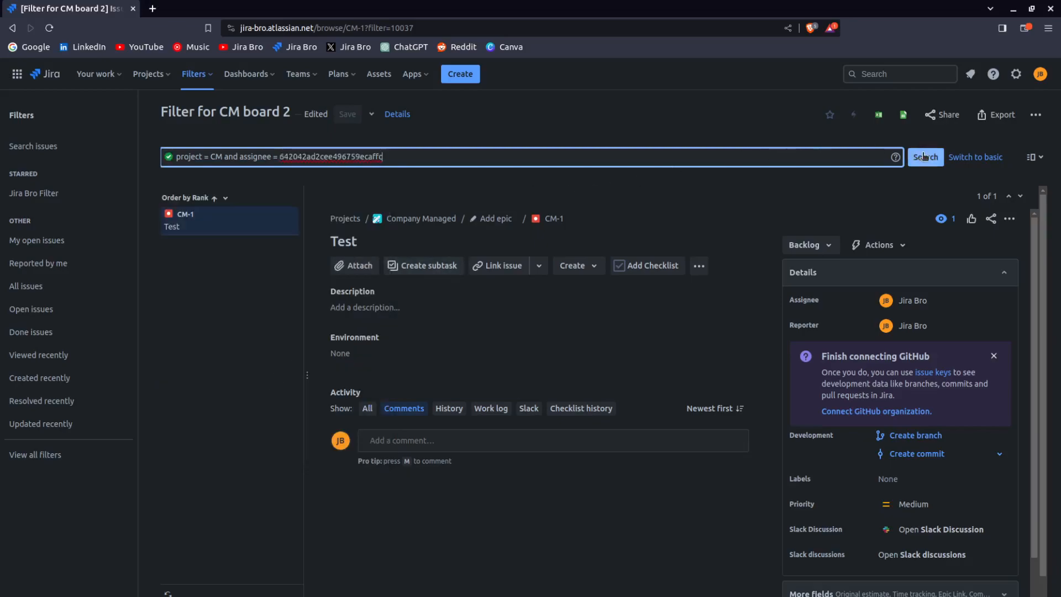
left_click(924, 157)
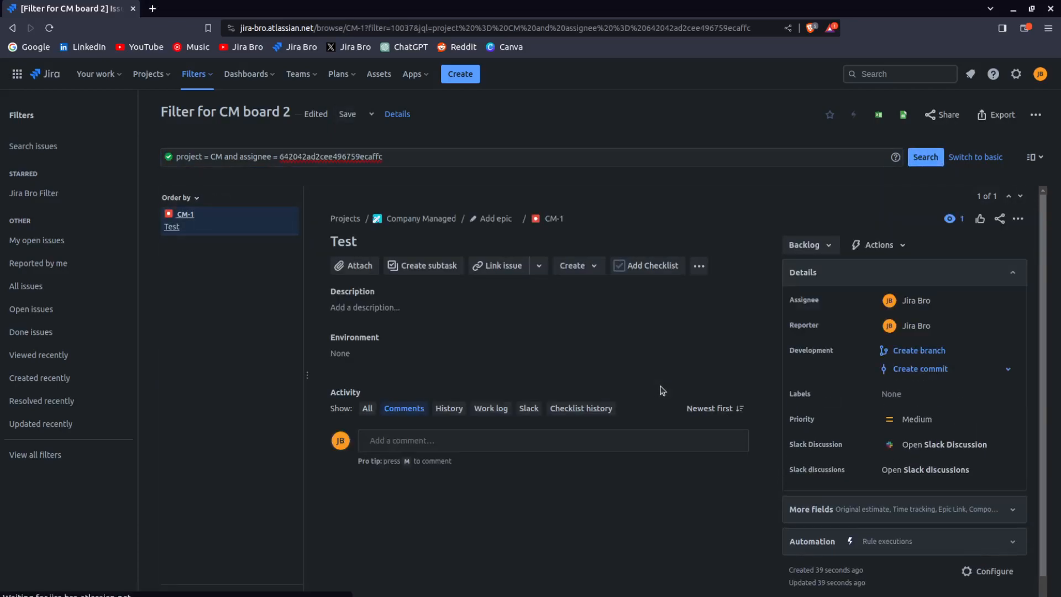
left_click(347, 113)
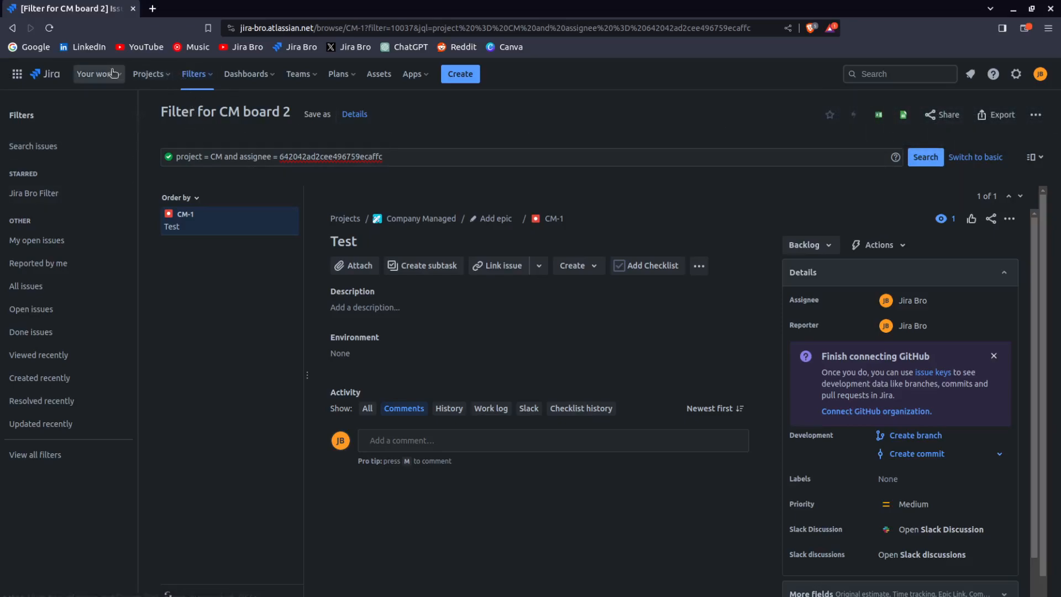
Return to the CM board, open the Company Managed project settings, and go back to the project
left_click(150, 74)
left_click(165, 130)
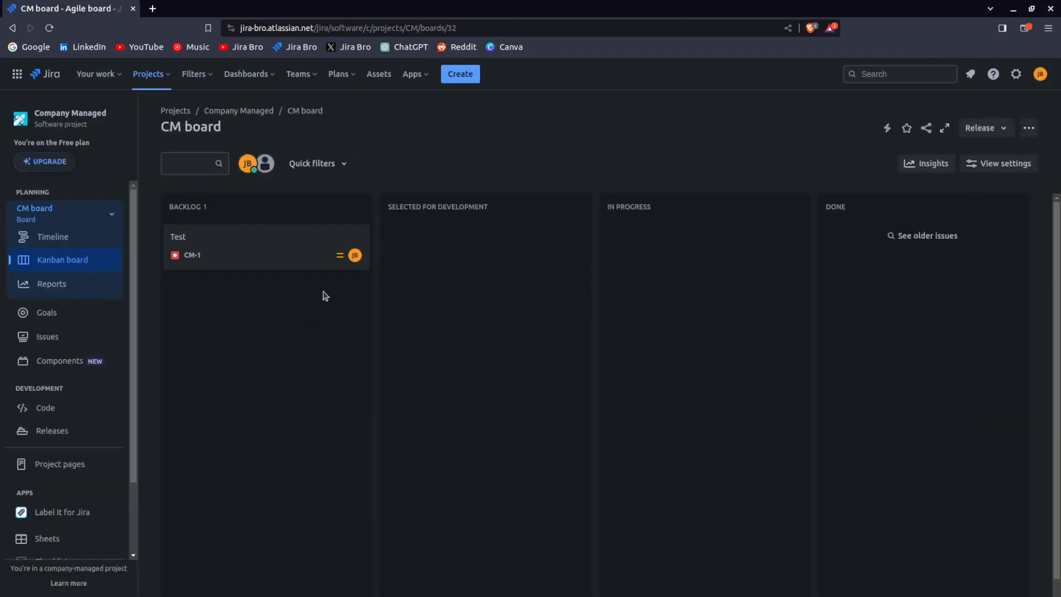
scroll(56, 437, "down", 2)
left_click(65, 545)
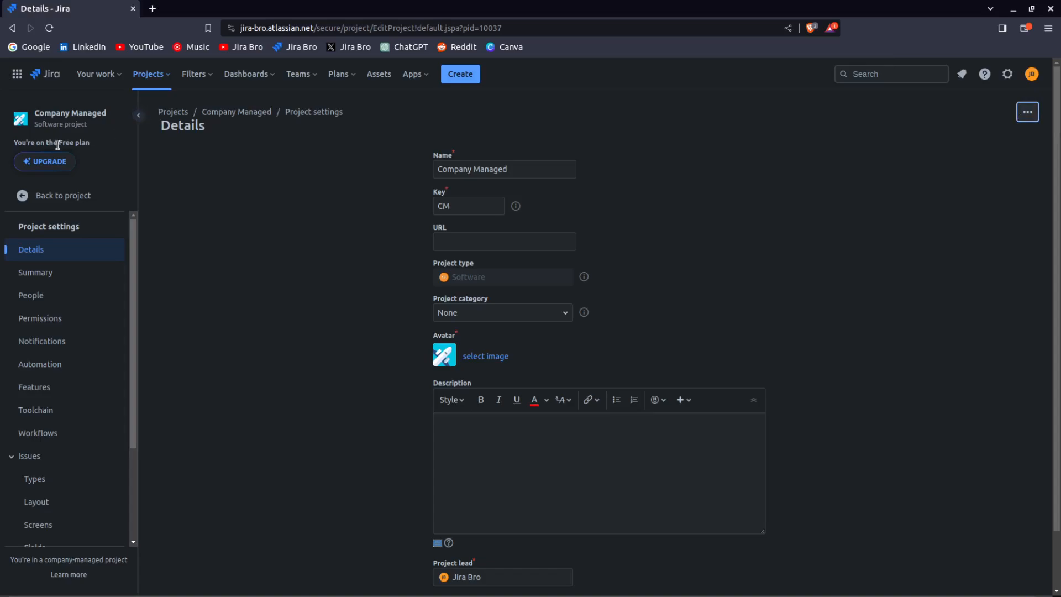
left_click(63, 196)
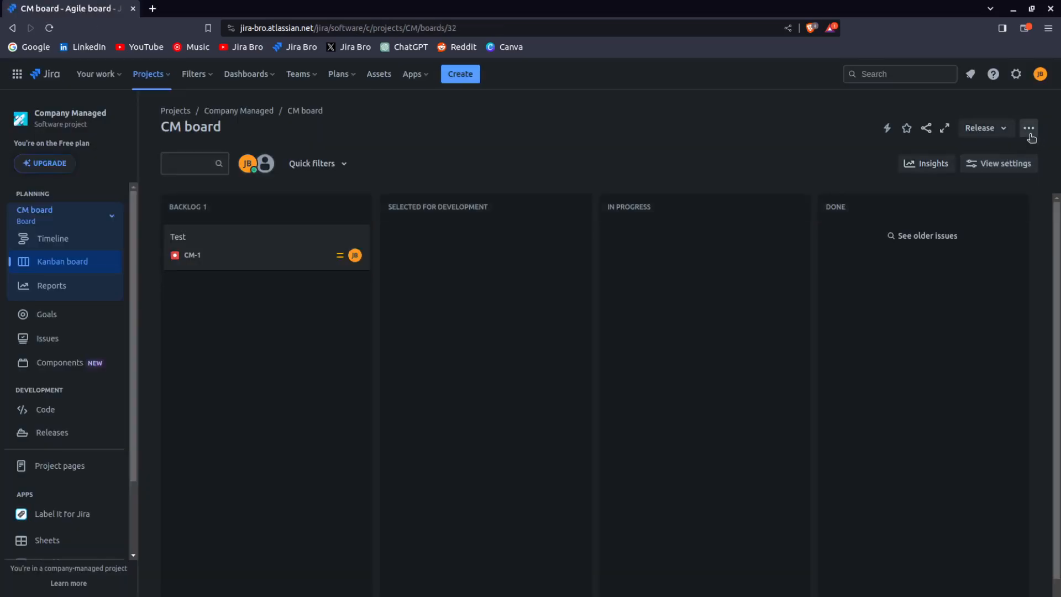
Open the CM board's settings and examine the saved filter's shares
left_click(1029, 128)
left_click(929, 337)
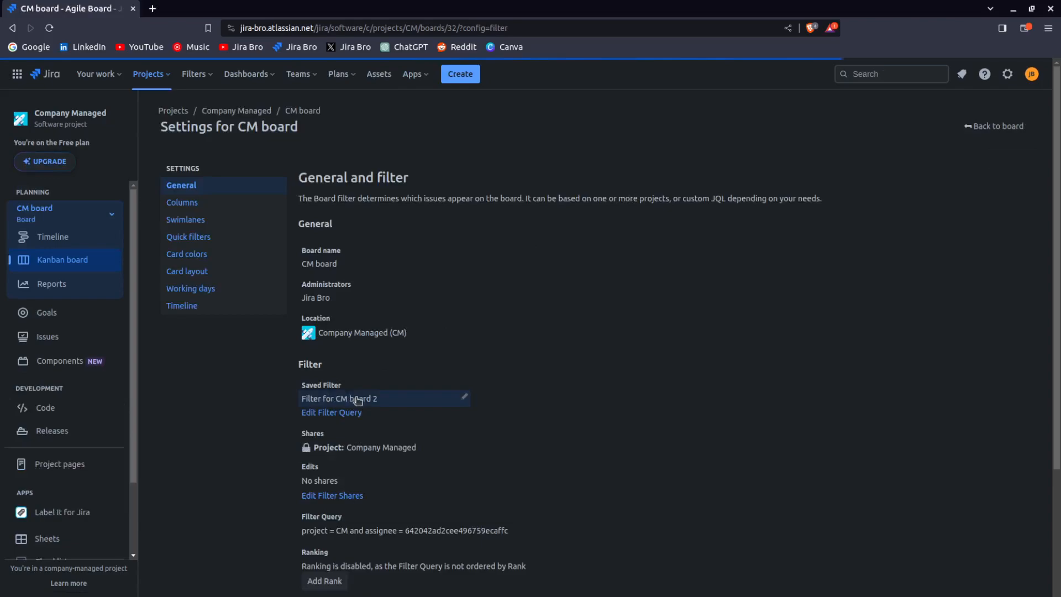
scroll(559, 264, "down", 3)
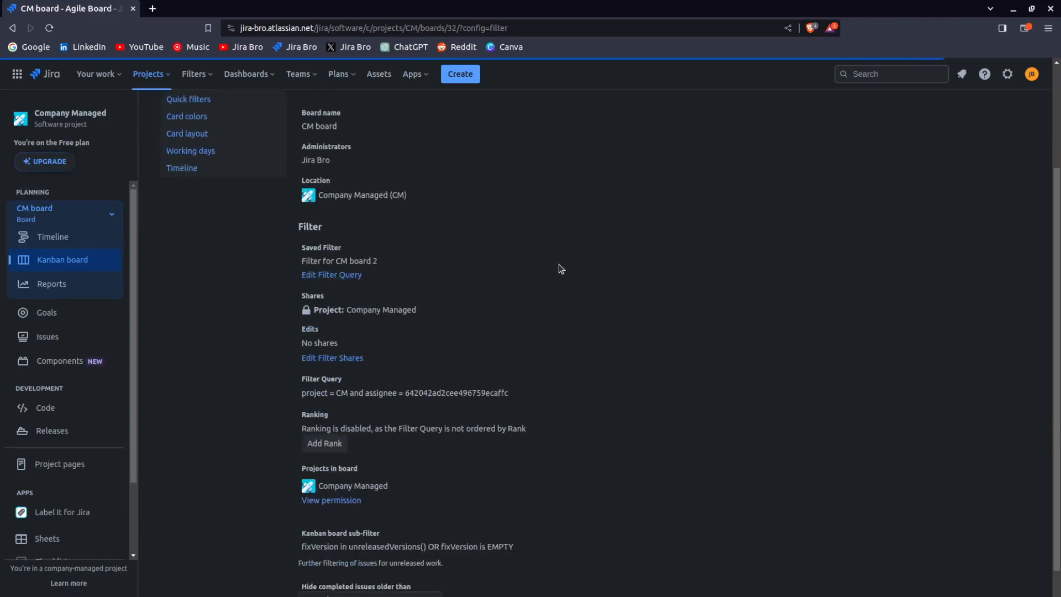
left_click_drag(304, 312, 425, 313)
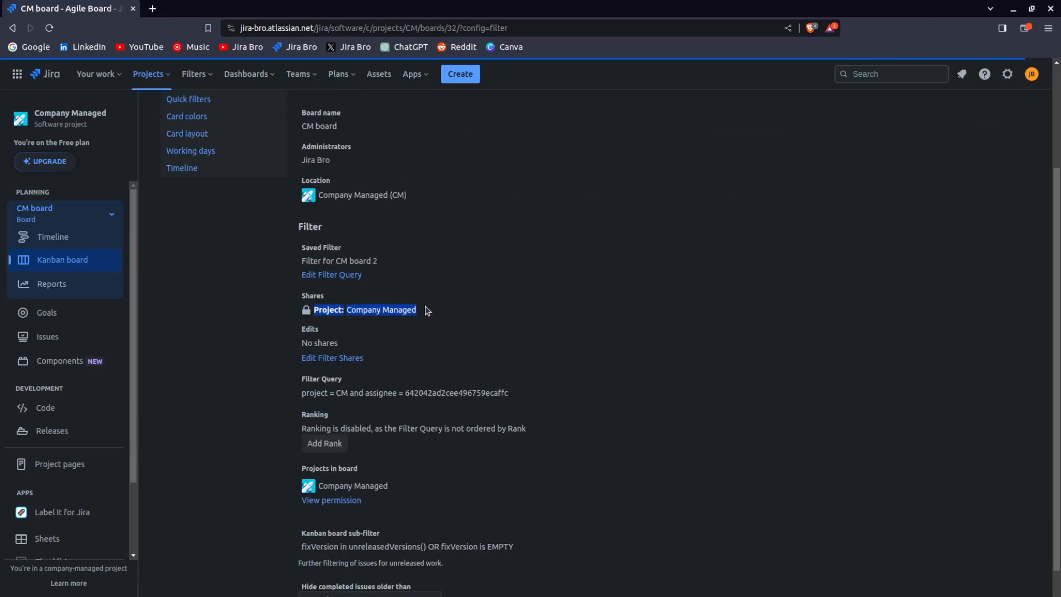
left_click(355, 313)
left_click_drag(347, 310, 421, 308)
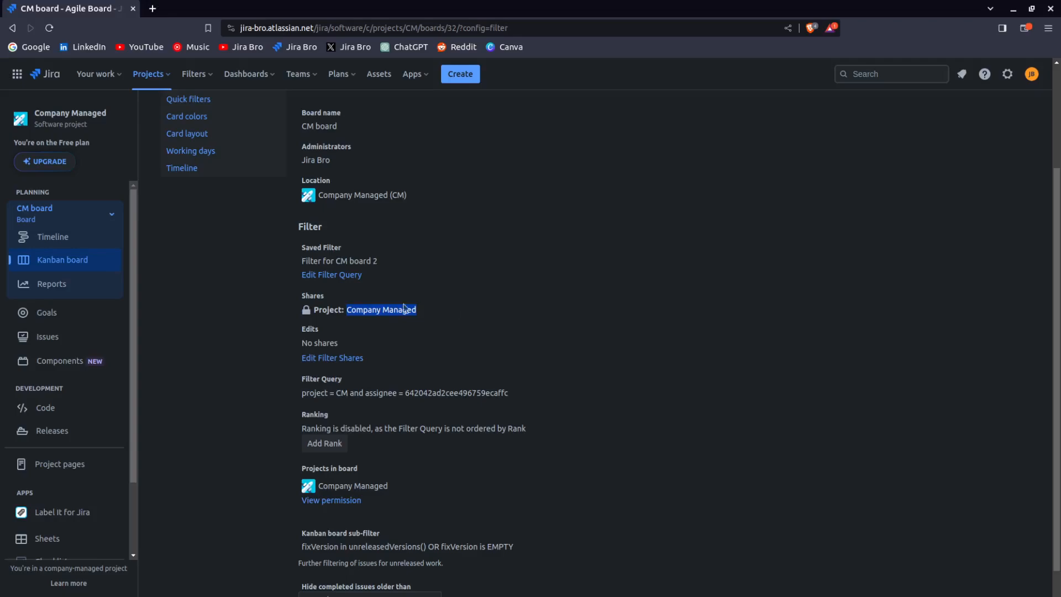
left_click_drag(313, 310, 440, 315)
Open the filter's share settings, review its name, viewers and editors, and cancel the dialog
left_click(343, 359)
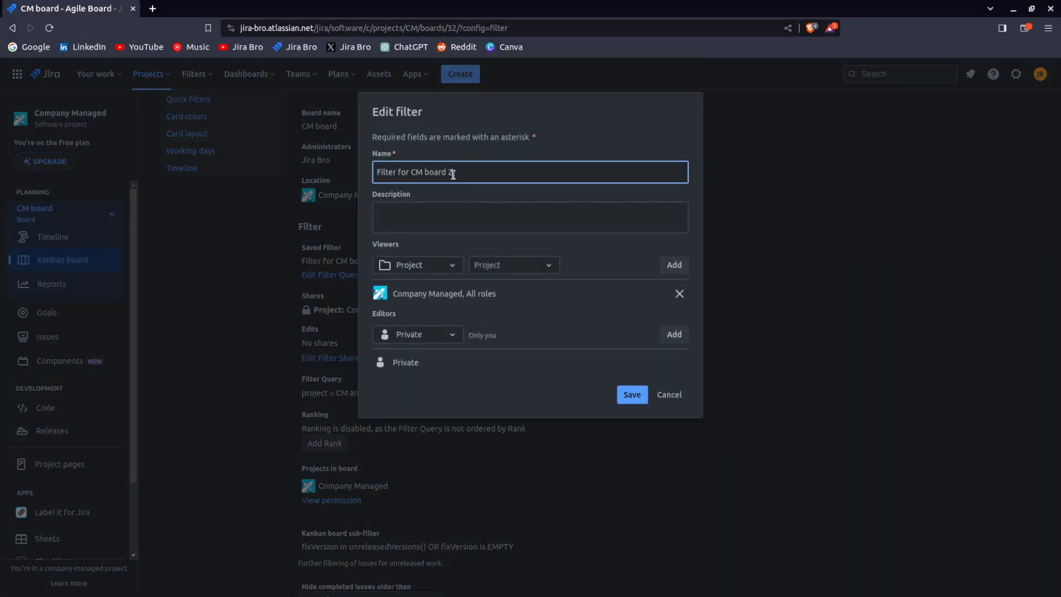
left_click(514, 188)
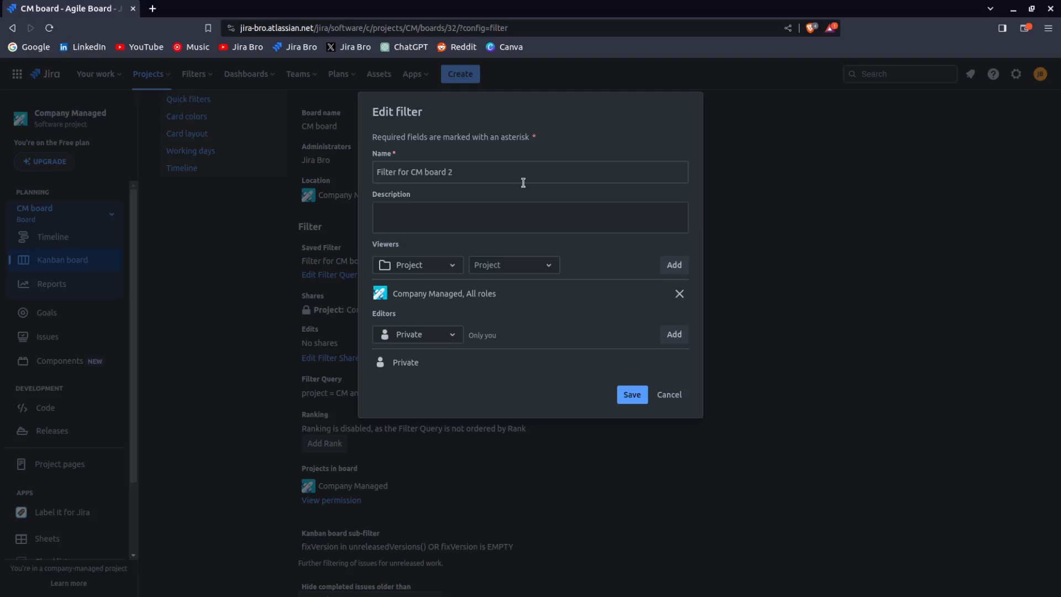
left_click_drag(382, 172, 538, 174)
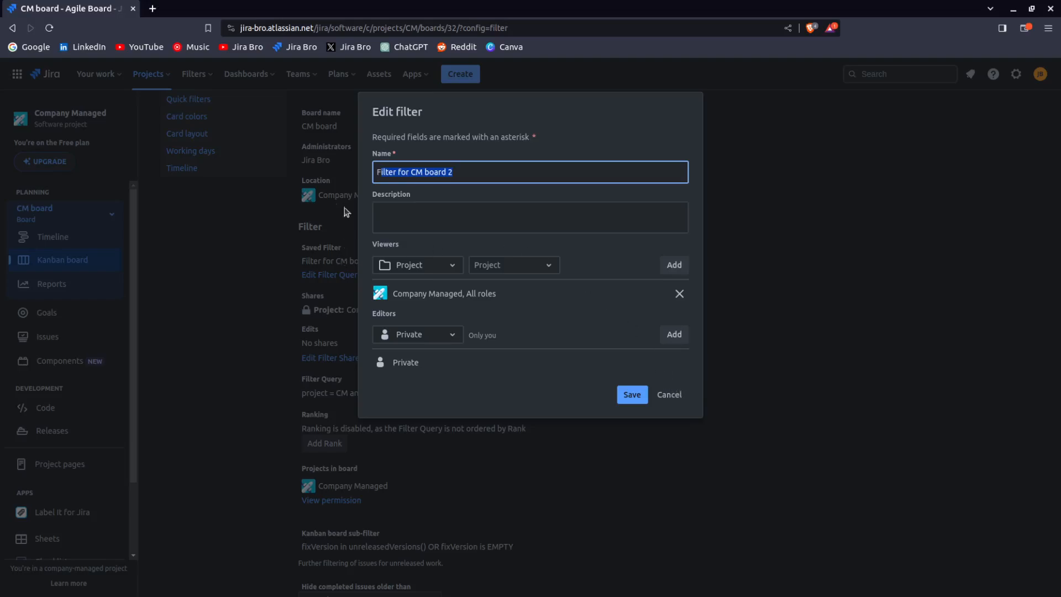
left_click_drag(377, 250, 412, 249)
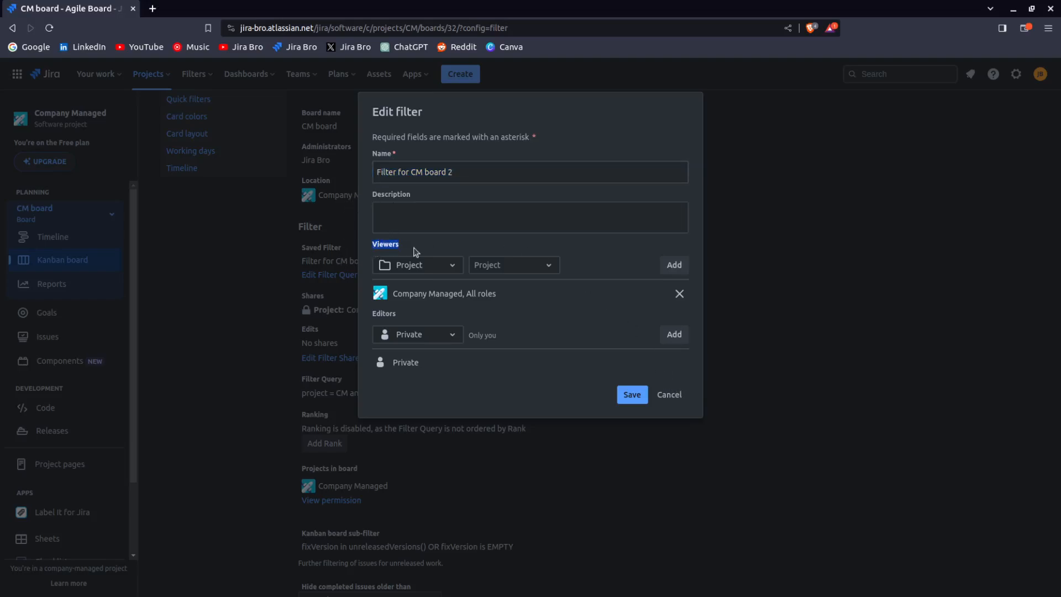
left_click_drag(374, 315, 398, 320)
left_click_drag(393, 363, 426, 361)
left_click(684, 395)
Examine the board's filter query and the ranking notice in the filter settings
scroll(702, 283, "down", 1)
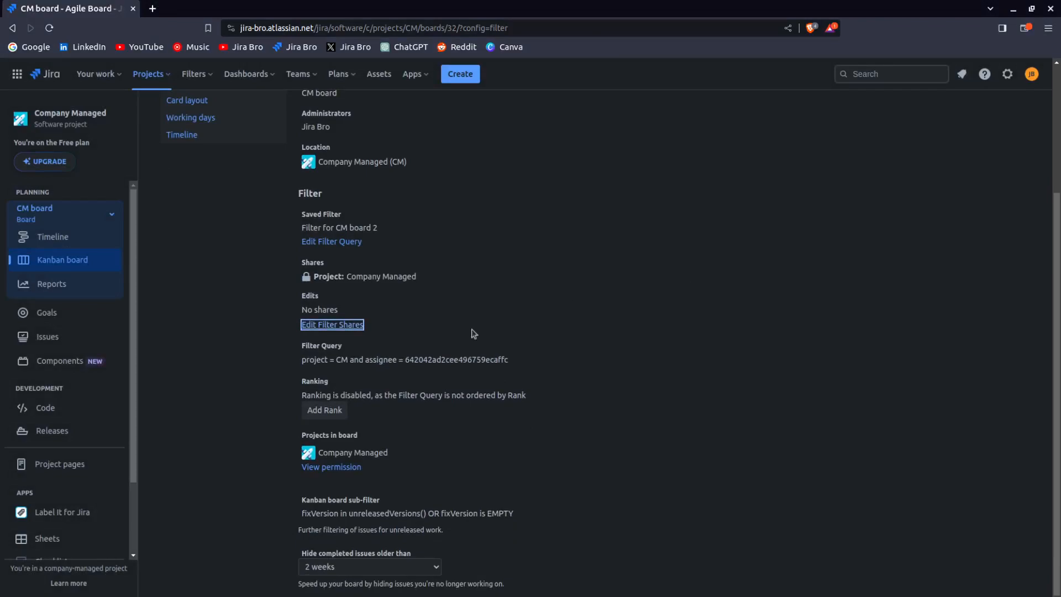
left_click_drag(301, 360, 364, 363)
left_click(512, 359)
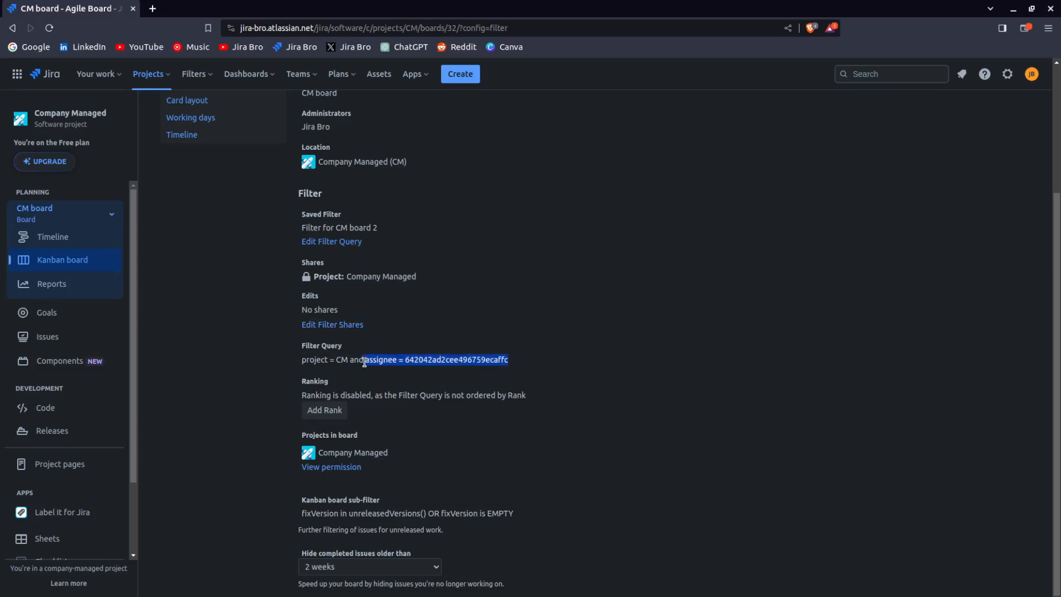
left_click(364, 363)
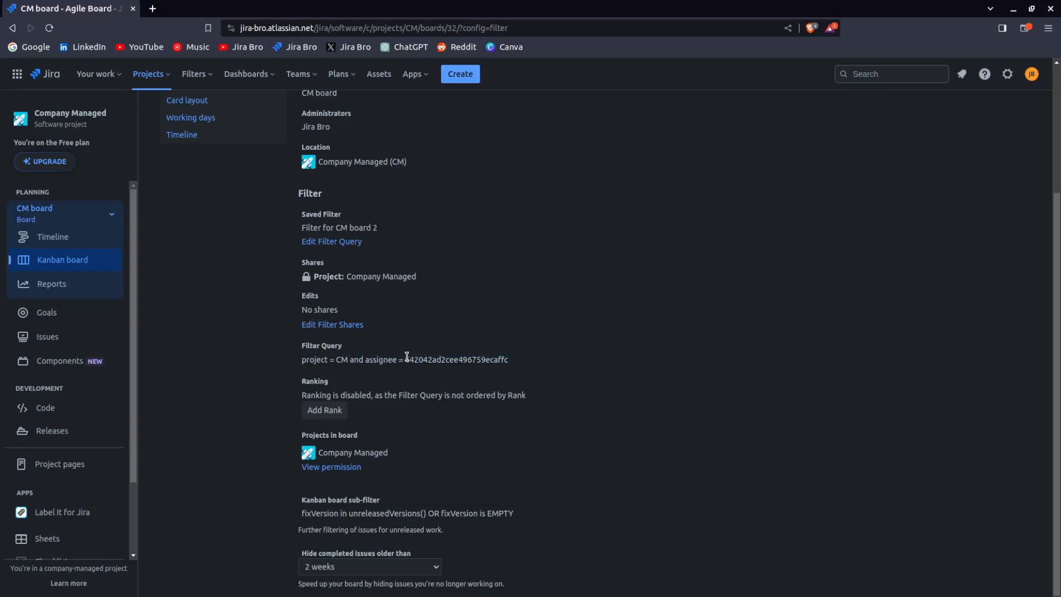
left_click_drag(416, 397, 520, 397)
left_click(518, 397)
left_click_drag(455, 396, 540, 385)
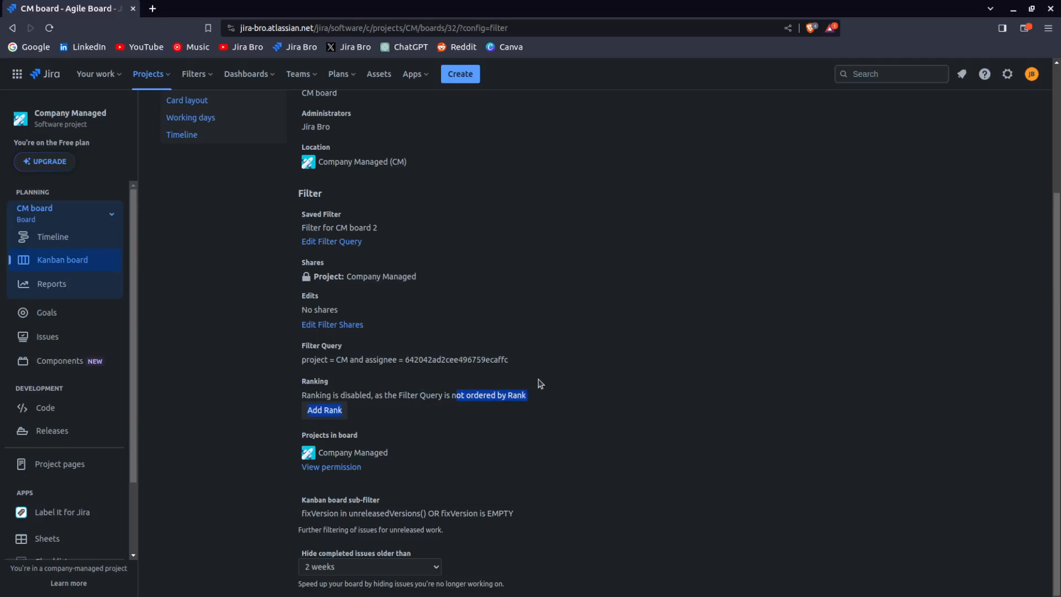
left_click(346, 394)
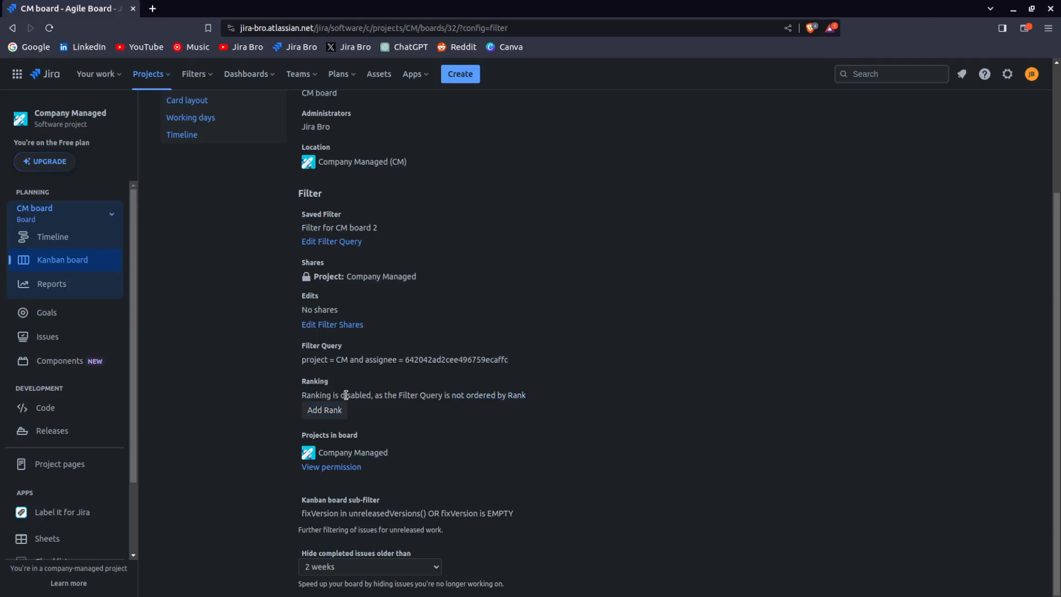
left_click_drag(347, 395, 587, 402)
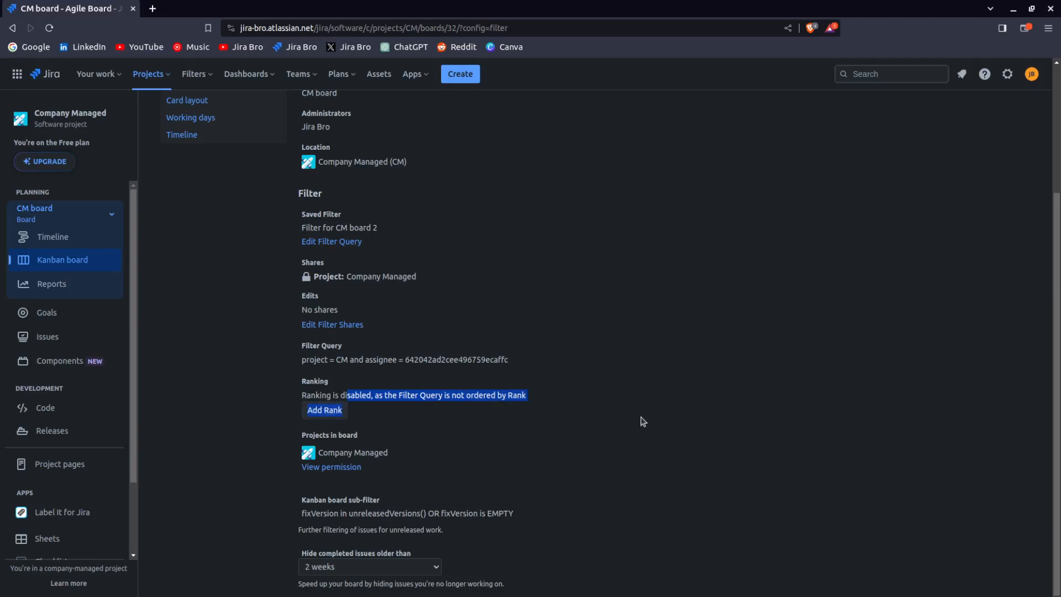
left_click(358, 395)
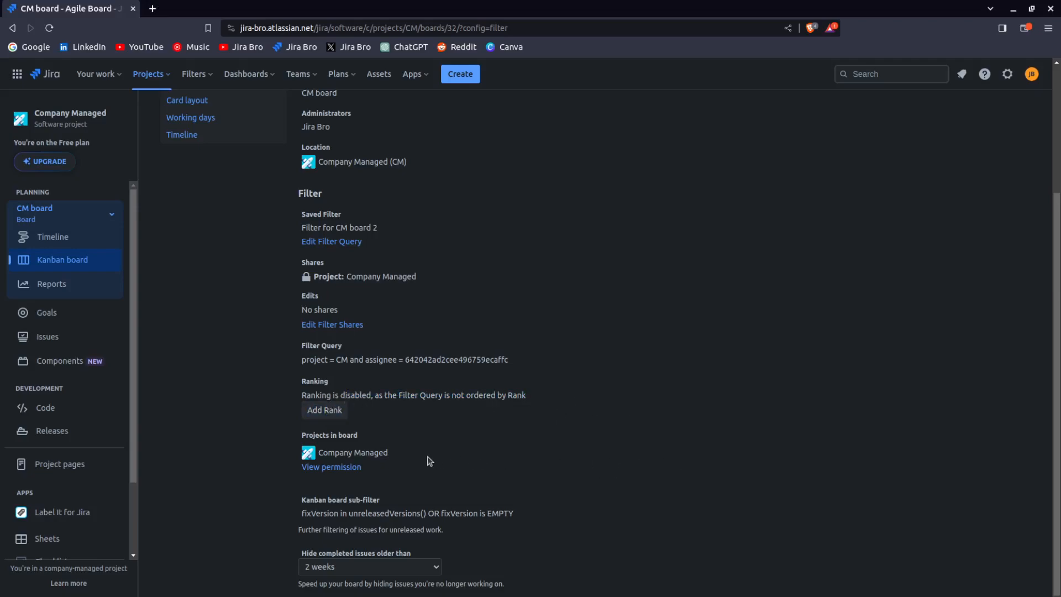
left_click_drag(302, 438, 365, 444)
View the project permissions for the board, then go back to the board's filter settings
left_click(350, 467)
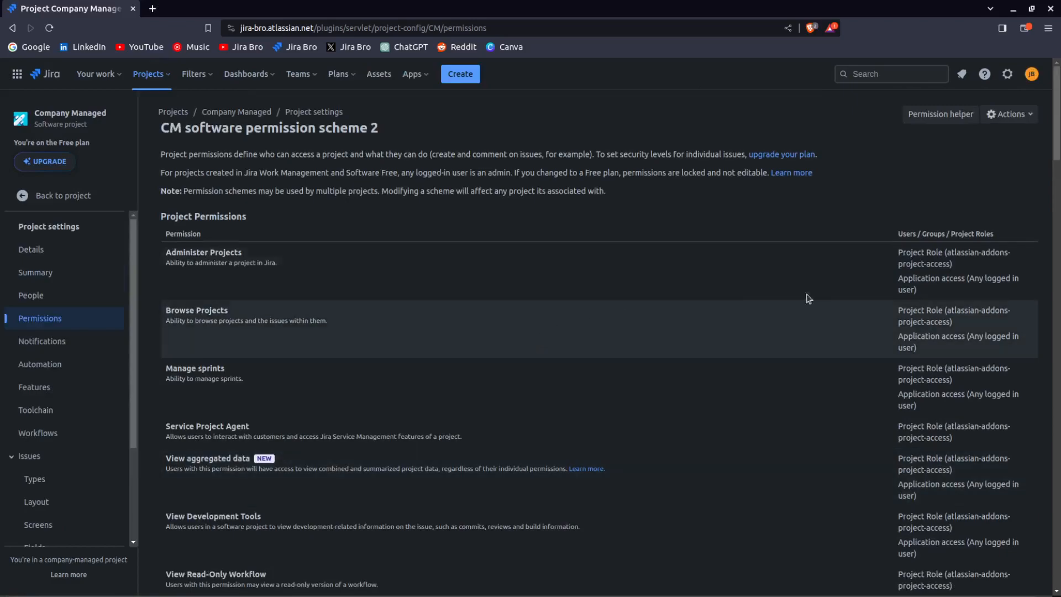
scroll(970, 292, "down", 3)
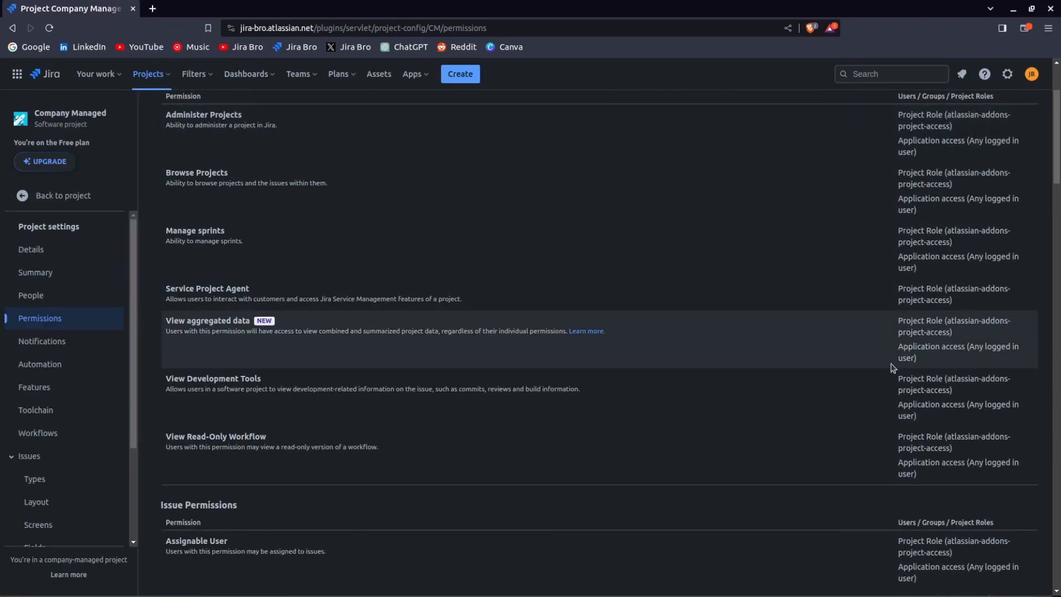
scroll(895, 362, "down", 3)
scroll(893, 366, "up", 6)
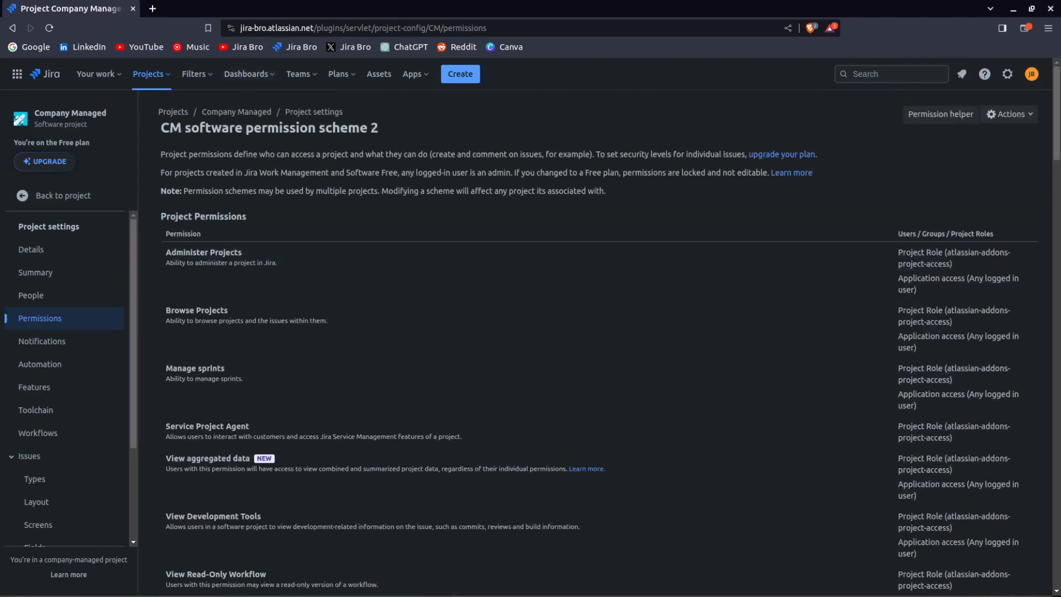
left_click(12, 27)
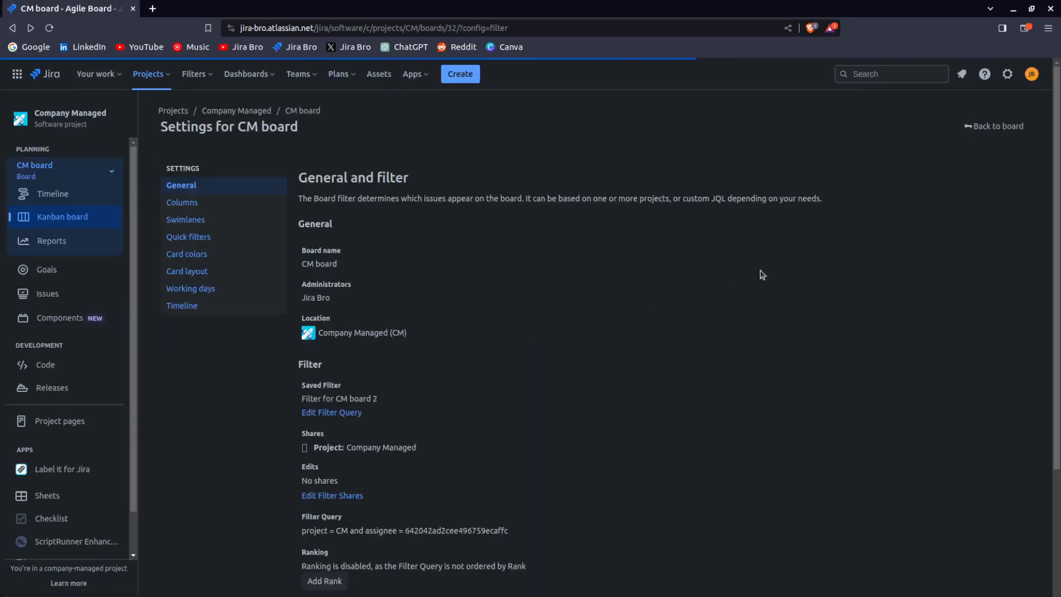
scroll(762, 275, "down", 3)
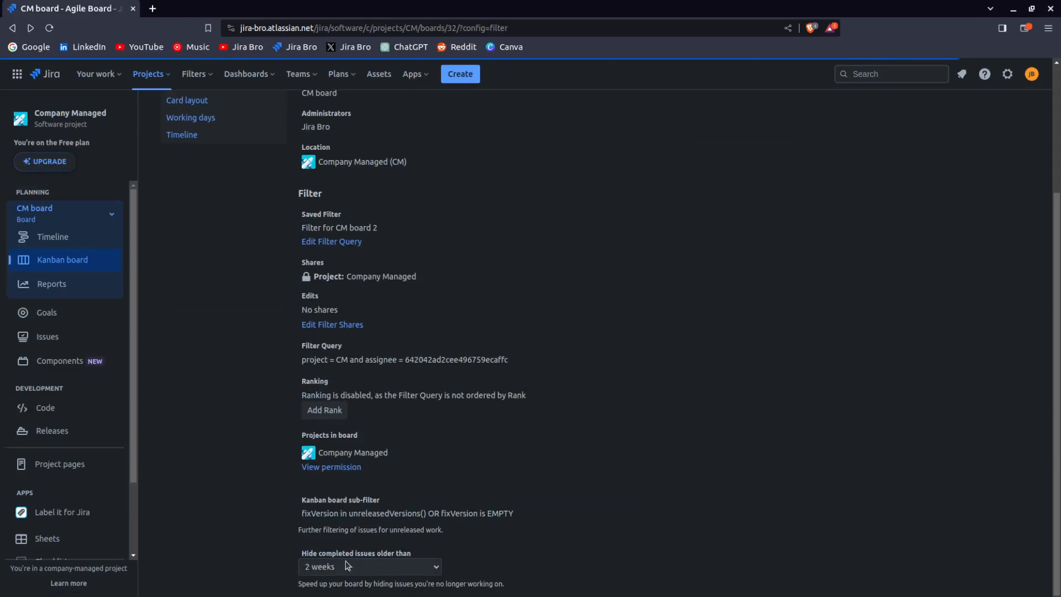
Set the board to never hide completed issues ("Never mind, show all") and return to the board
left_click_drag(297, 555, 383, 554)
left_click(520, 553)
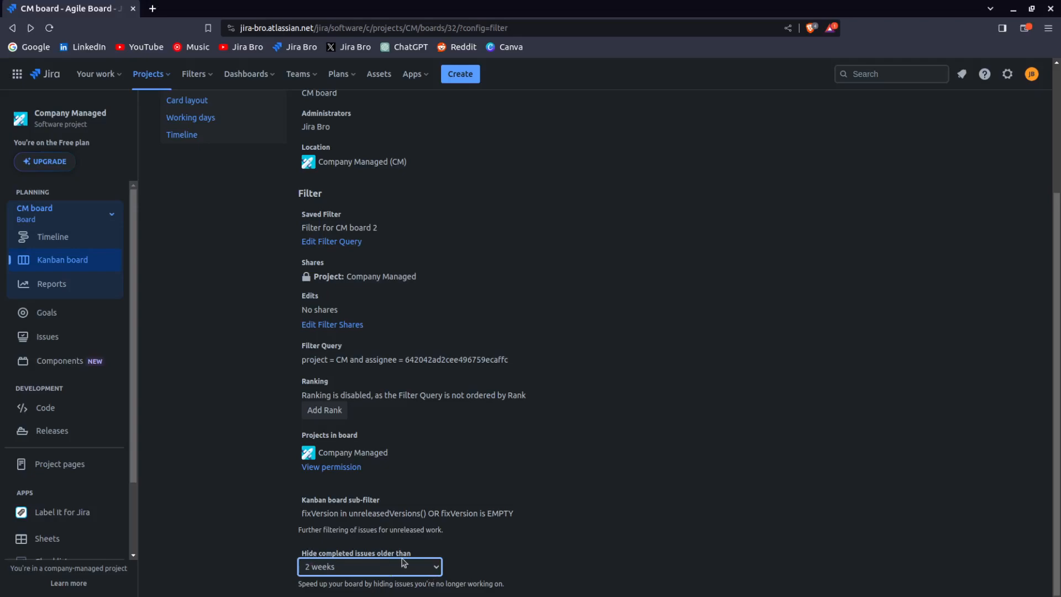
left_click(408, 524)
scroll(618, 500, "up", 3)
left_click(983, 128)
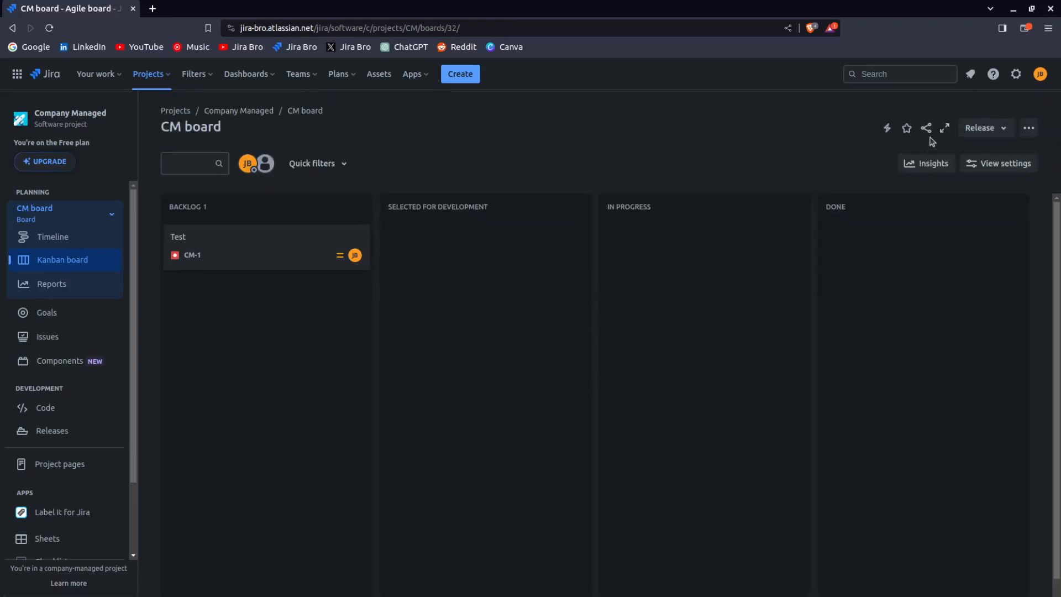
Move the Test issue into the Done column and open the board configuration
left_click_drag(253, 254, 609, 419)
left_click_drag(750, 243, 829, 387)
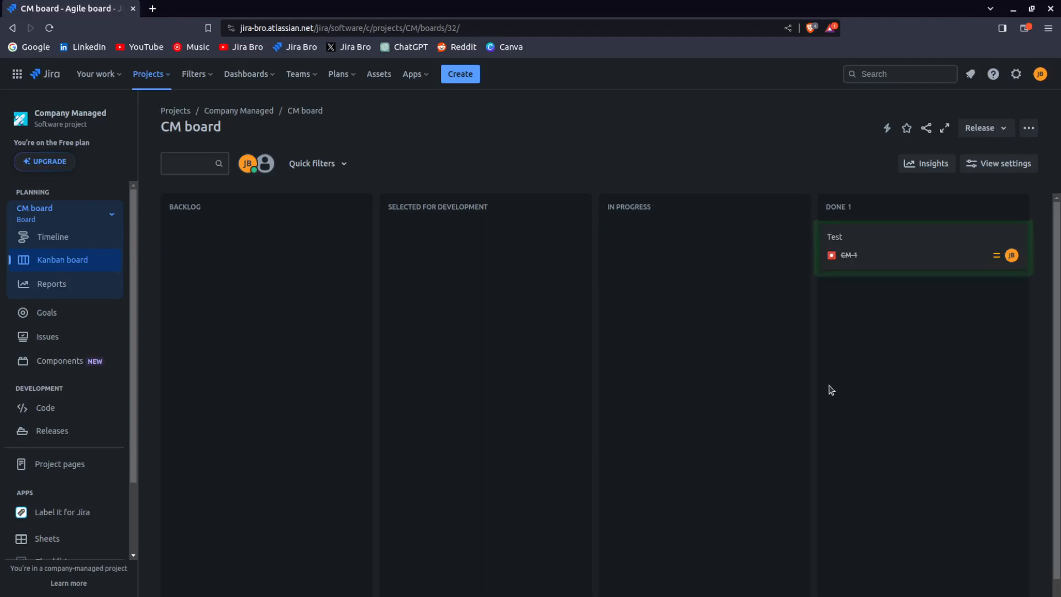
left_click(1029, 128)
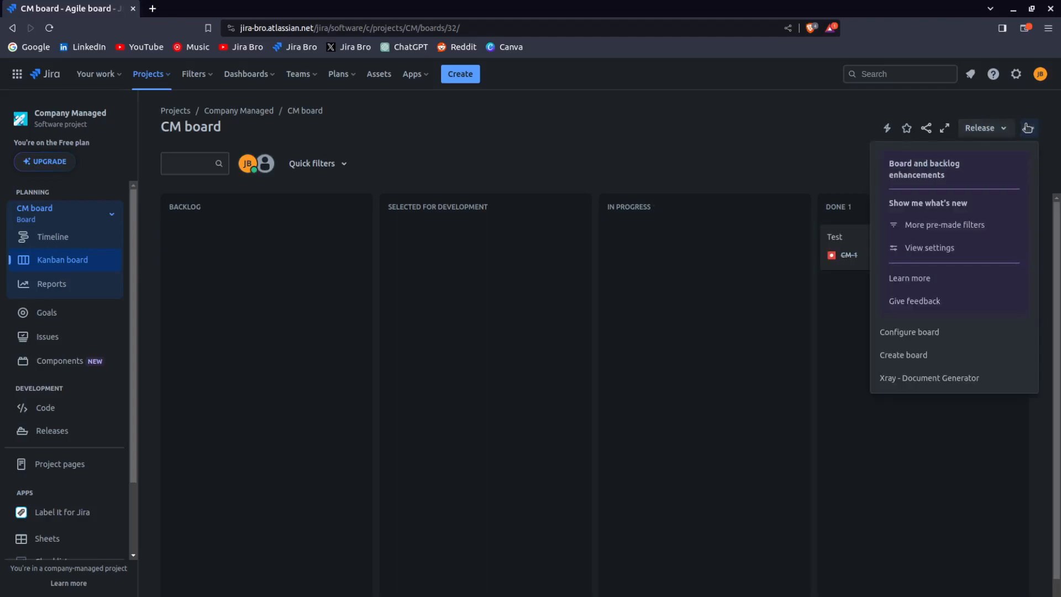
left_click(928, 341)
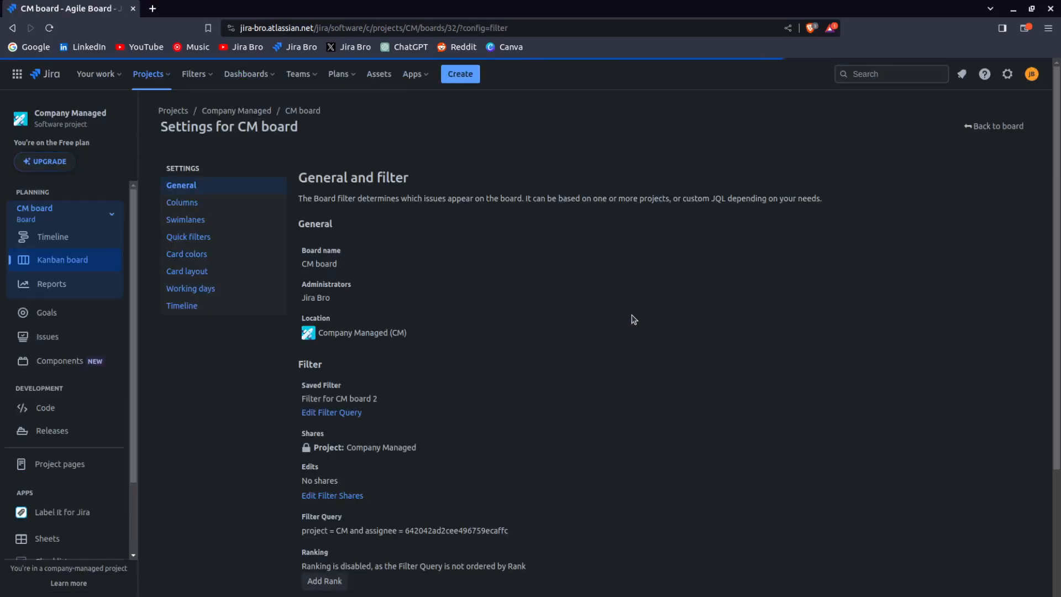
Review the board's general and filter settings
scroll(636, 314, "down", 3)
left_click_drag(302, 552, 437, 554)
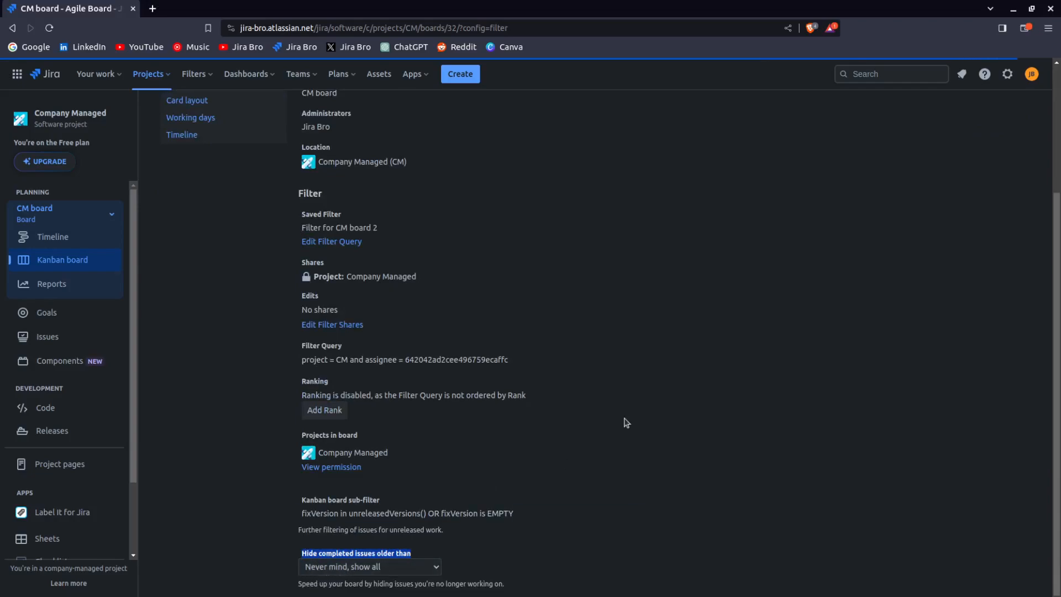
scroll(626, 423, "up", 3)
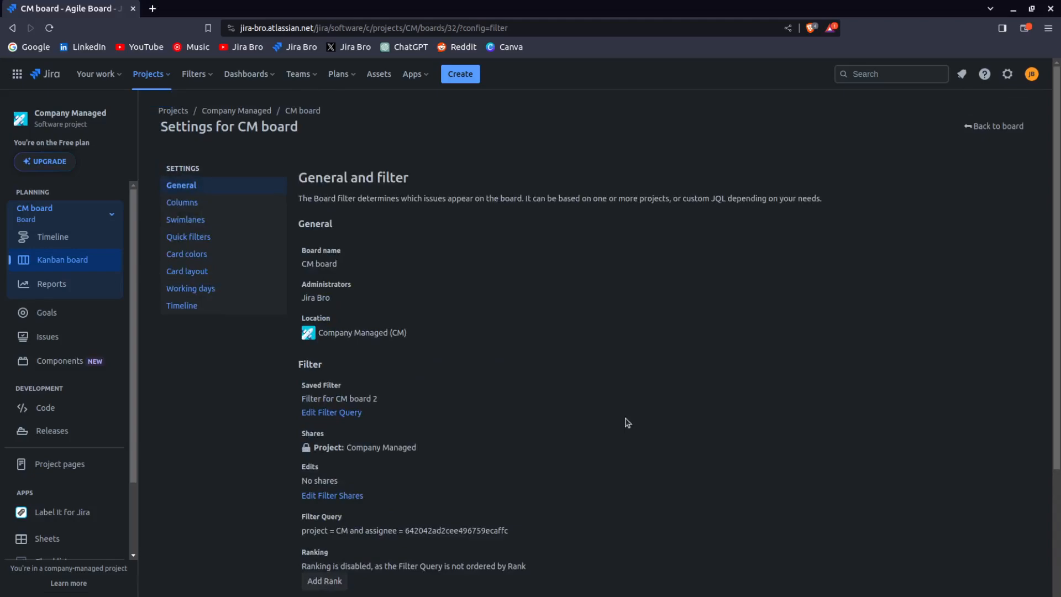
scroll(628, 423, "down", 3)
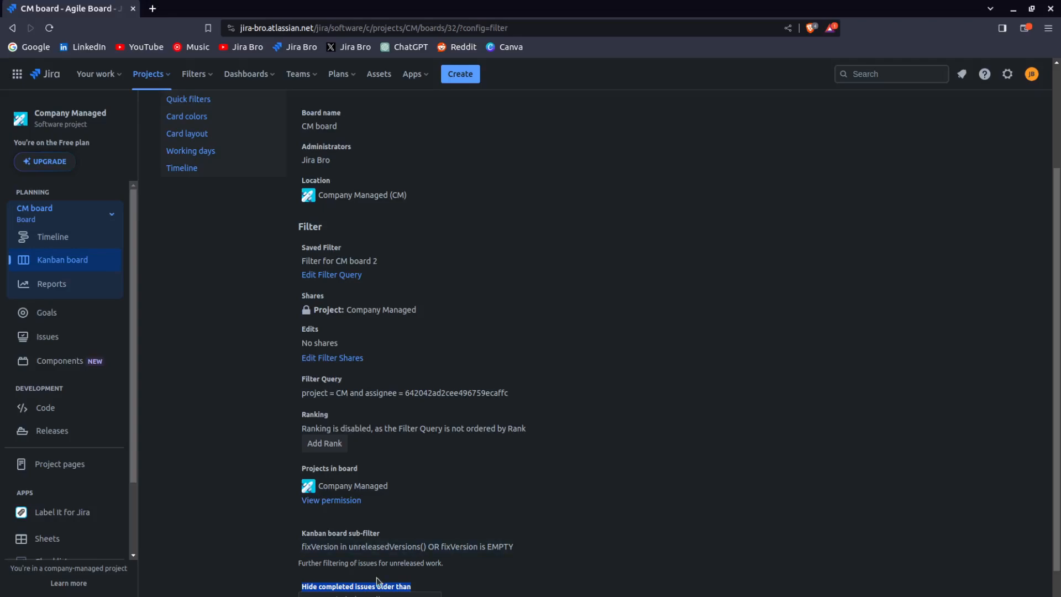
scroll(624, 429, "up", 3)
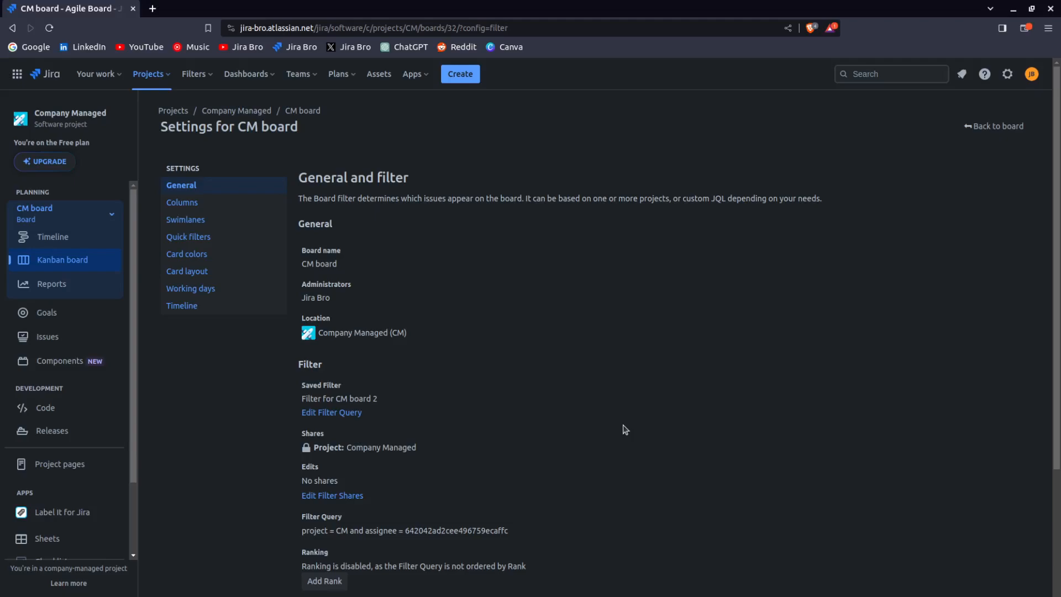
scroll(625, 430, "down", 3)
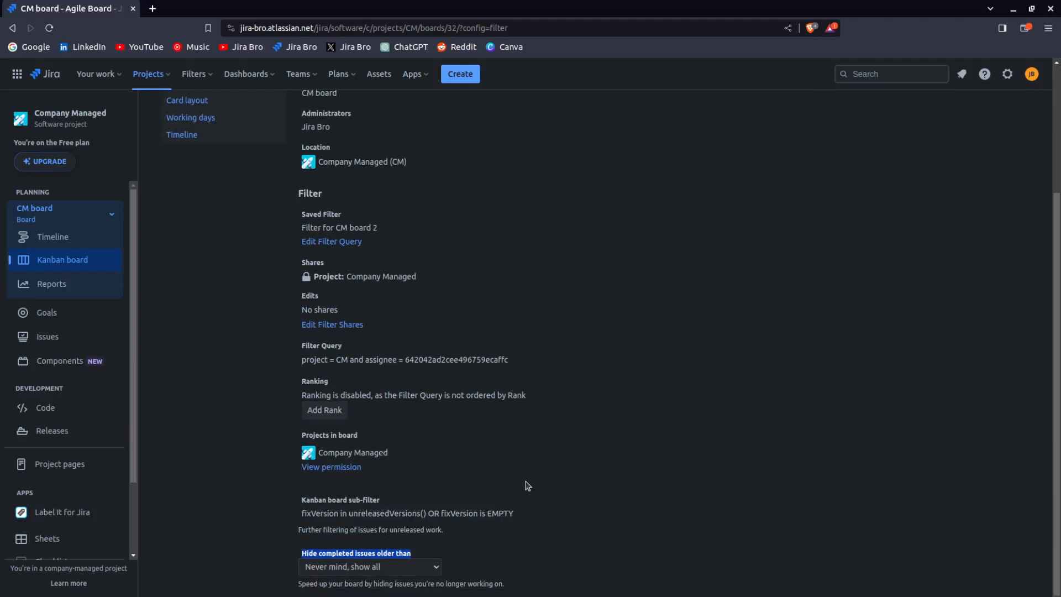
scroll(525, 485, "up", 3)
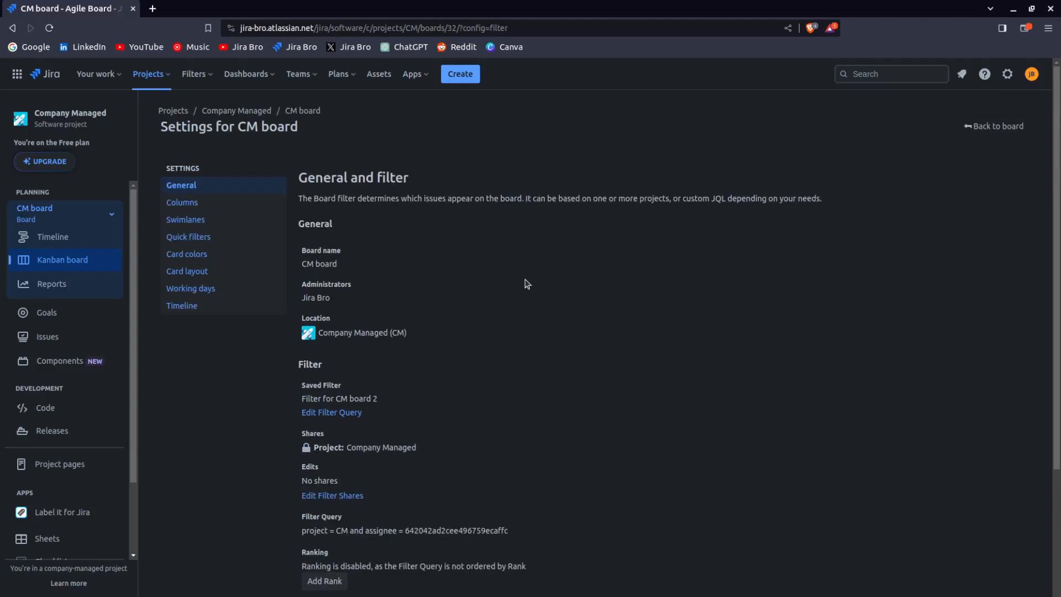
Open the Columns settings and set the column constraint to None
left_click(201, 209)
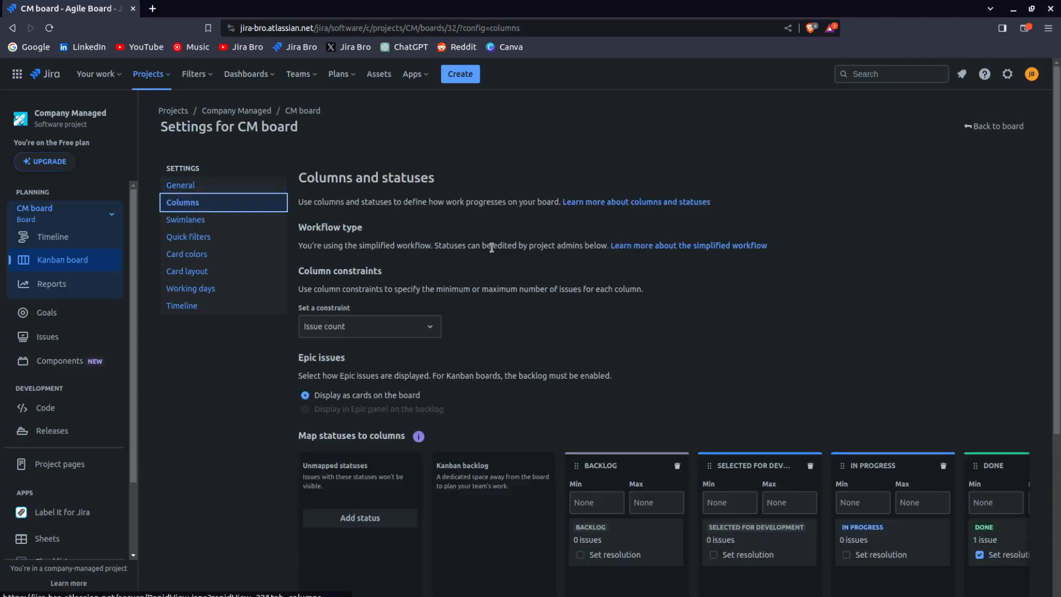
scroll(625, 315, "down", 4)
scroll(626, 316, "up", 4)
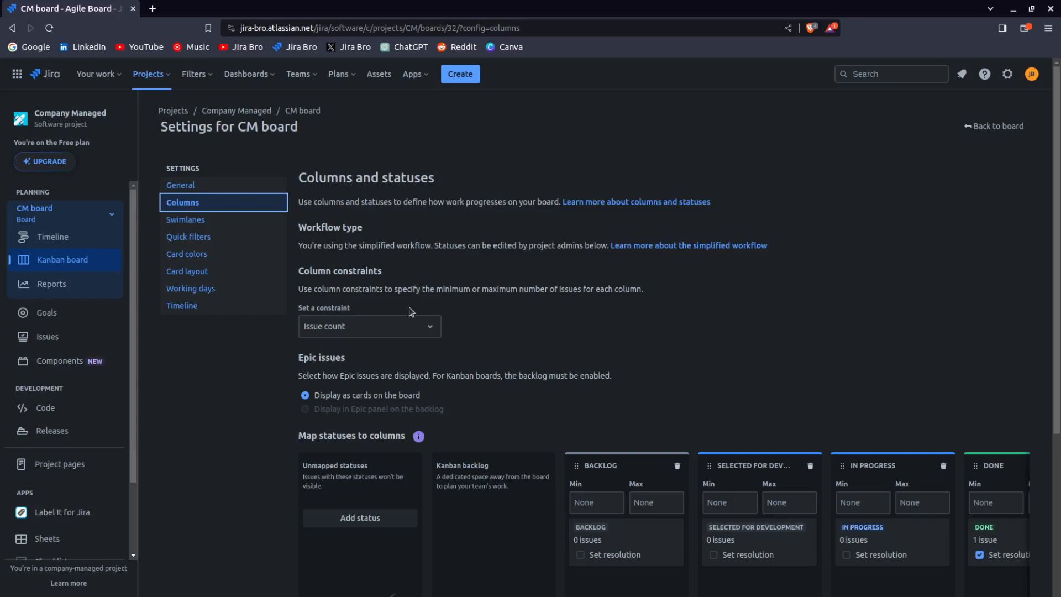
left_click_drag(297, 309, 359, 316)
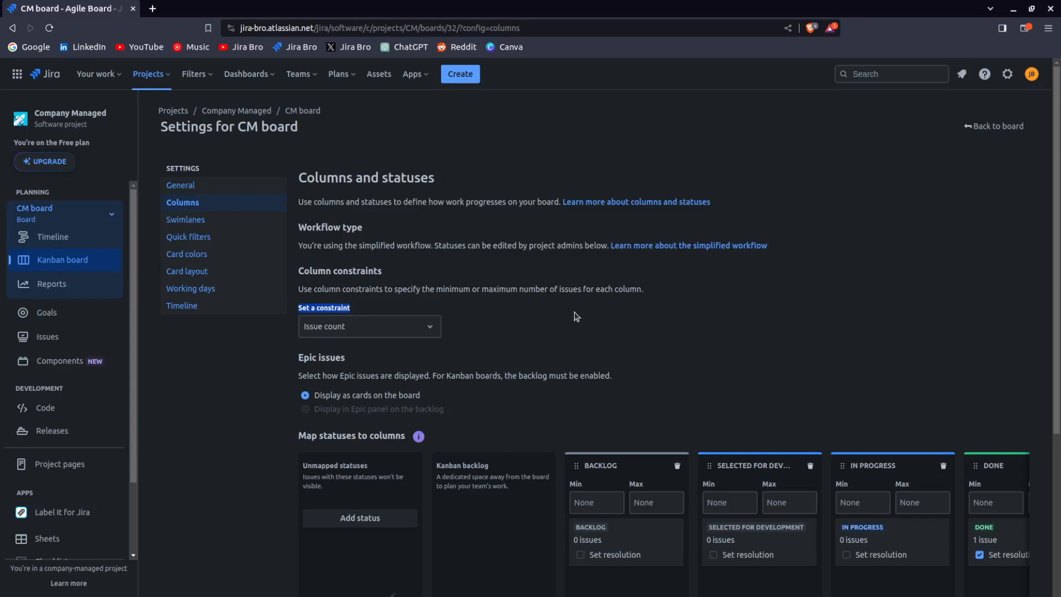
left_click(390, 327)
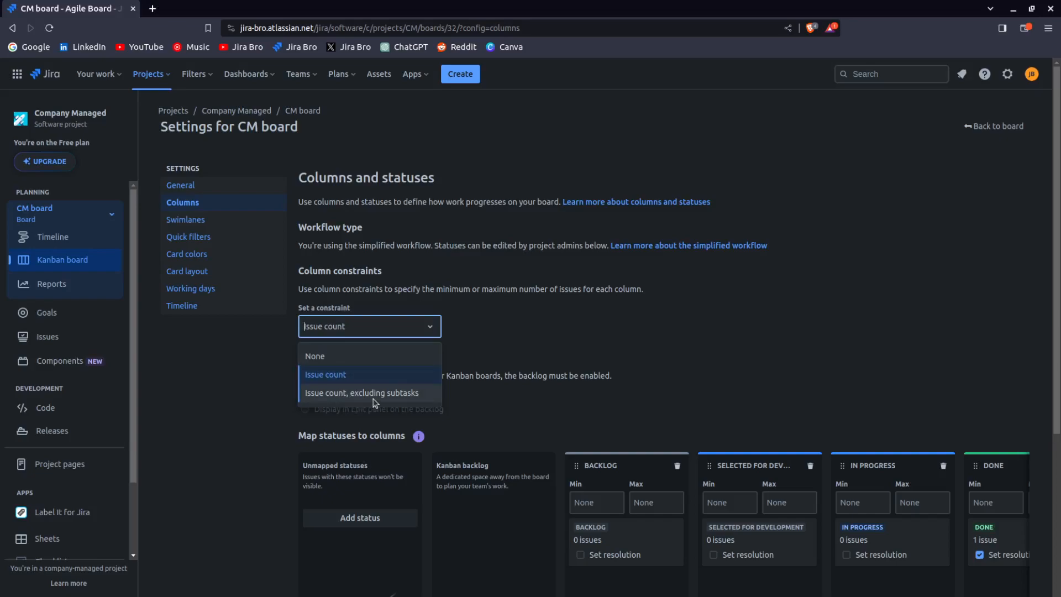
left_click(359, 356)
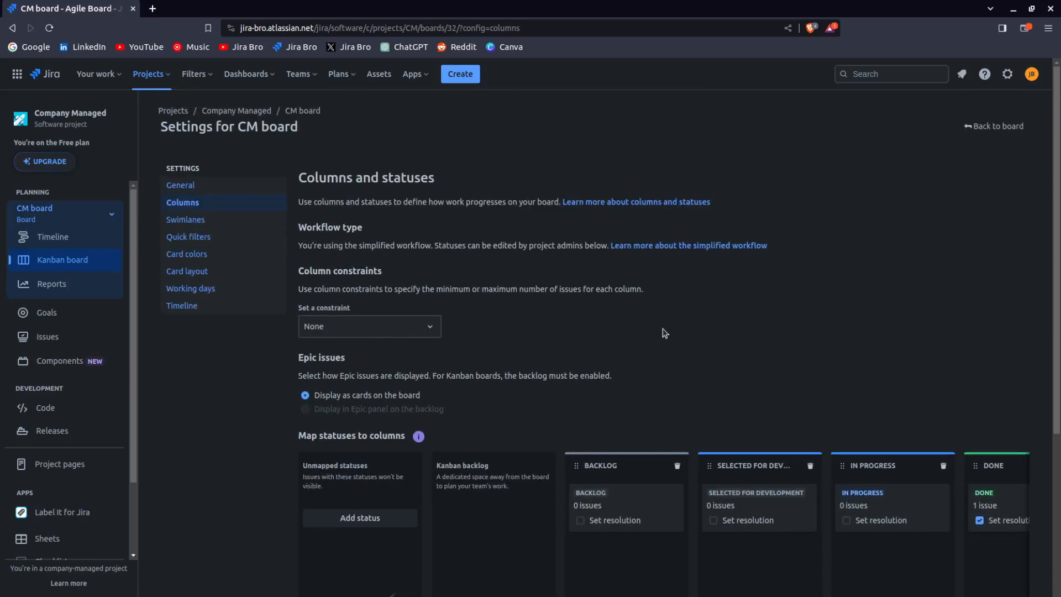
Review the column settings and the status-to-column mapping
left_click_drag(294, 310, 377, 311)
left_click(628, 324)
scroll(782, 328, "down", 2)
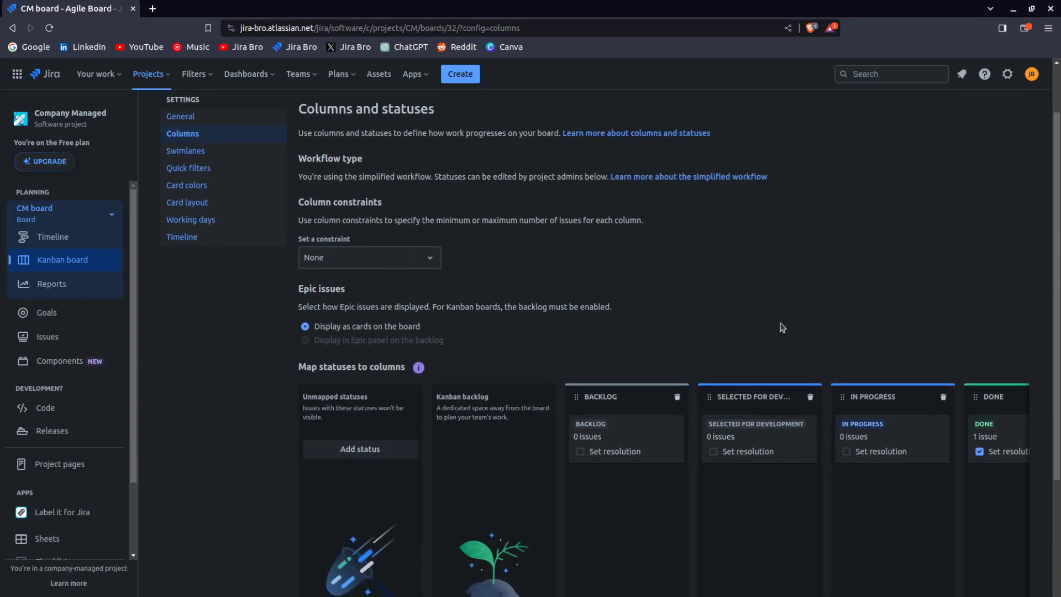
scroll(782, 327, "up", 2)
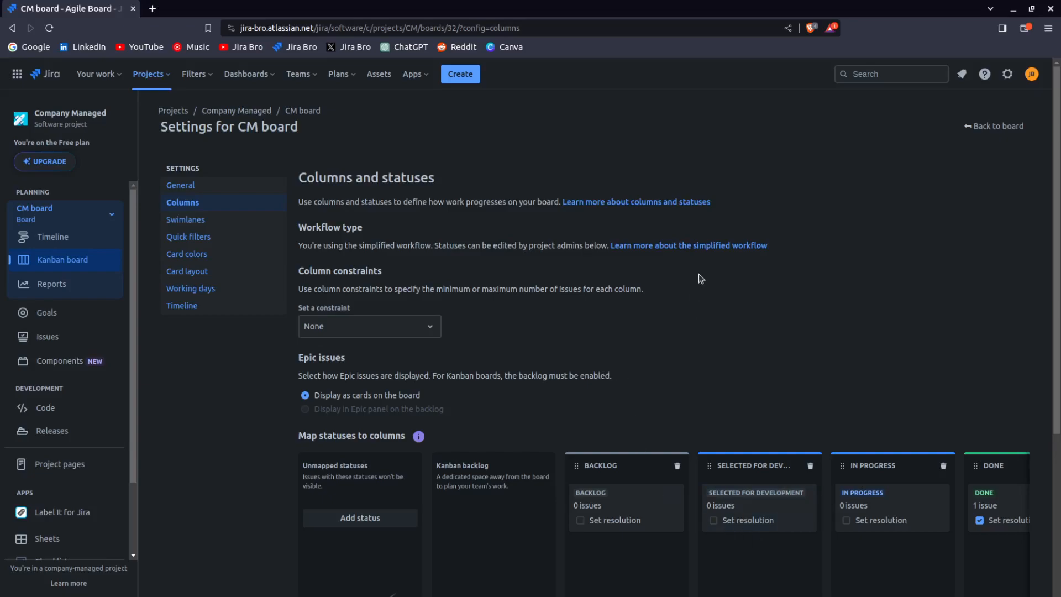
scroll(701, 279, "down", 3)
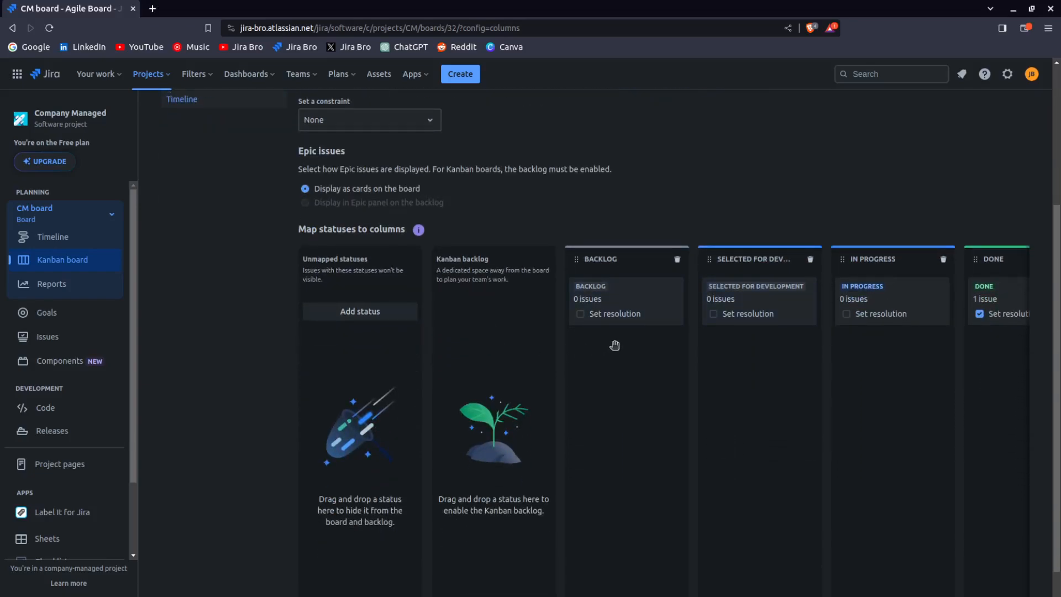
scroll(813, 327, "up", 3)
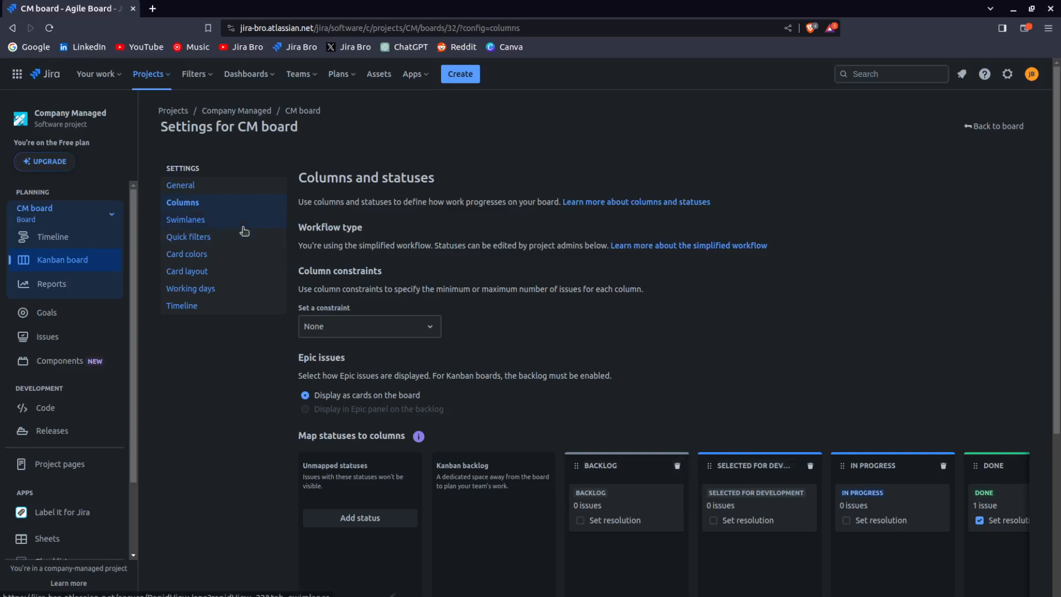
Open the Swimlanes settings and start a new swimlane named "Jira Bro"
left_click(188, 220)
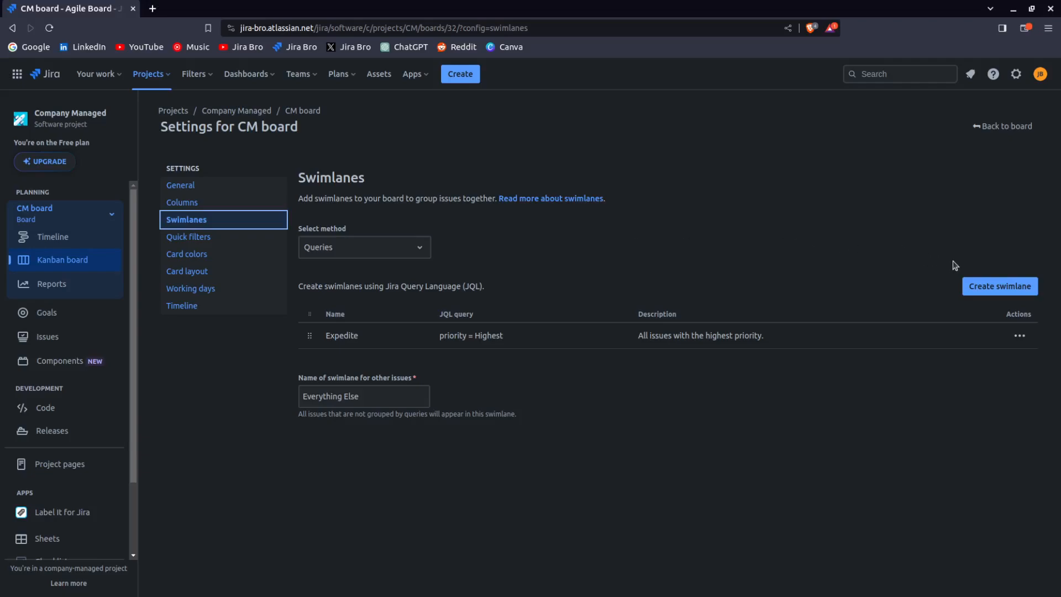
left_click(974, 289)
left_click(442, 180)
type("Jira Bro")
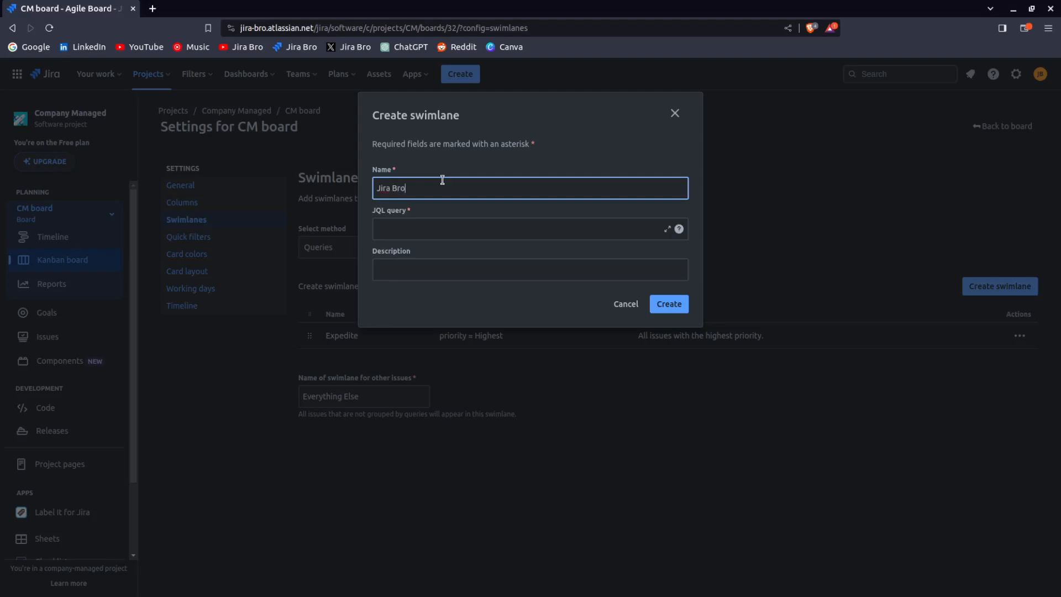
Set the swimlane's JQL query to project = "Company Managed" and assignee = currentUser() and create it
left_click(438, 226)
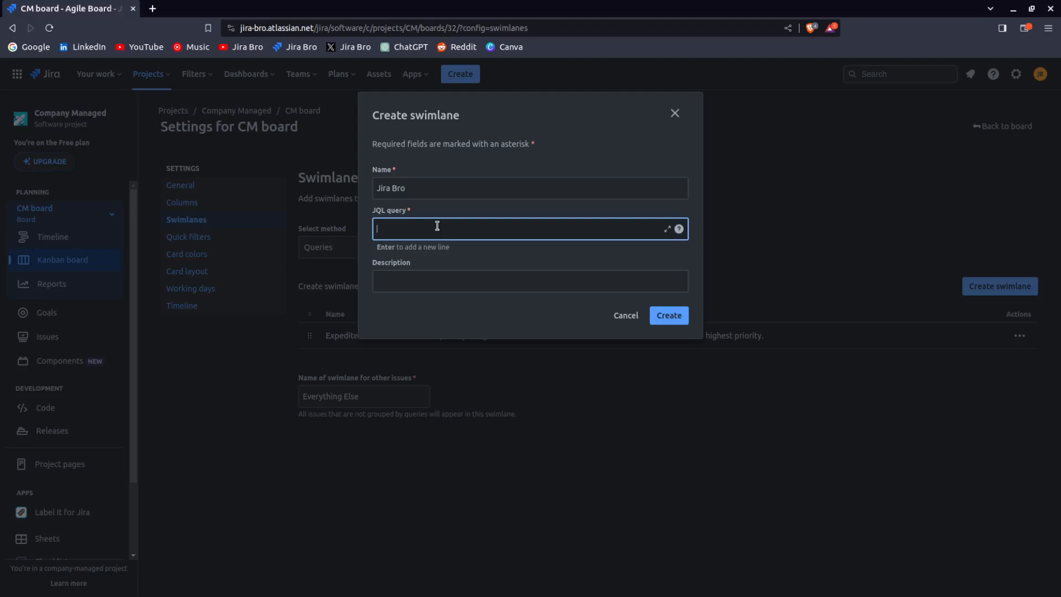
type("project =")
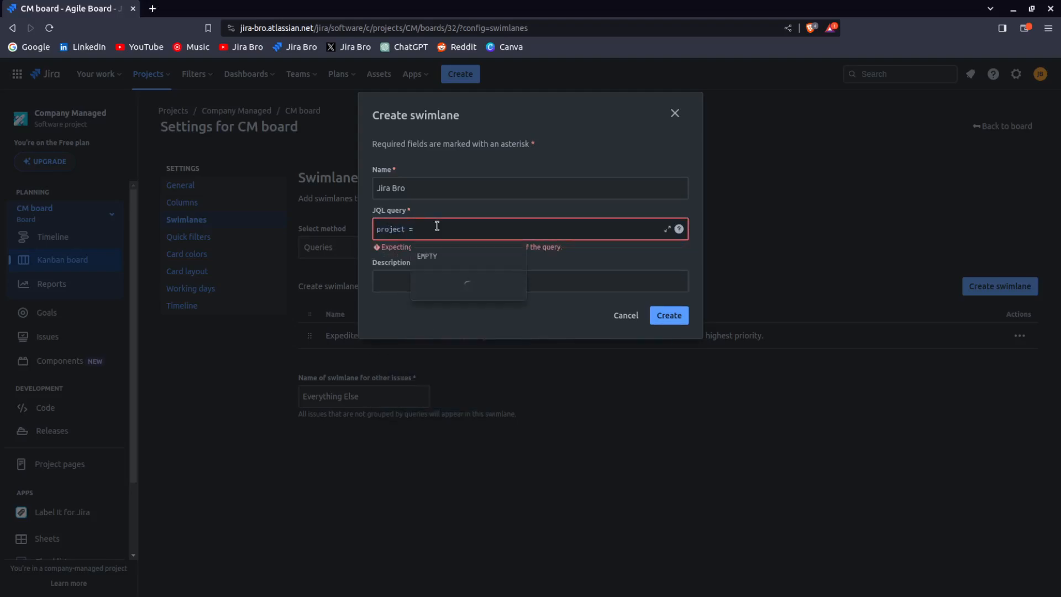
key("Down")
key("Down")
key("Return")
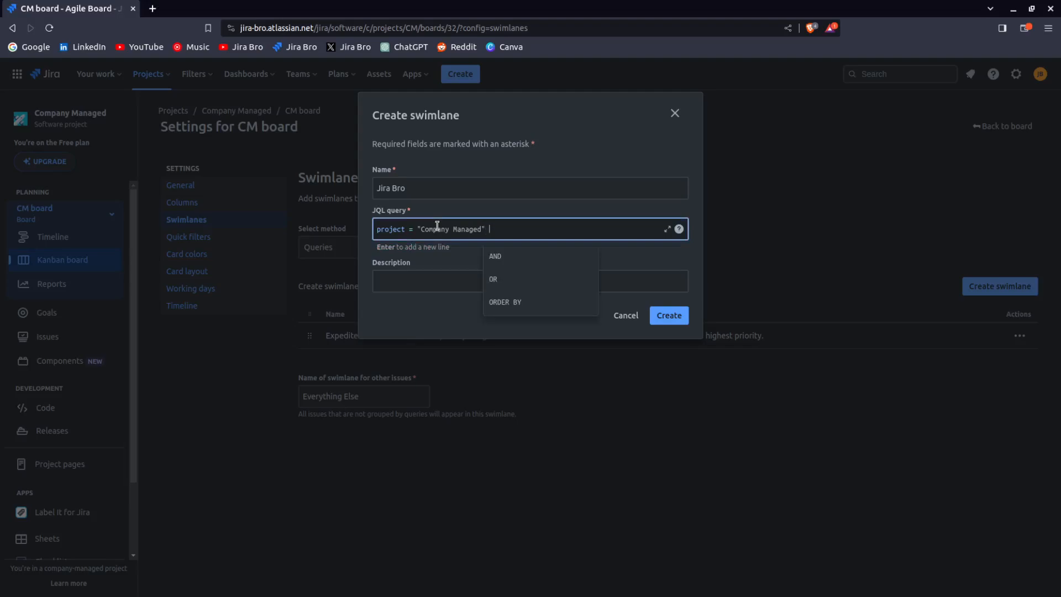
type("and assi")
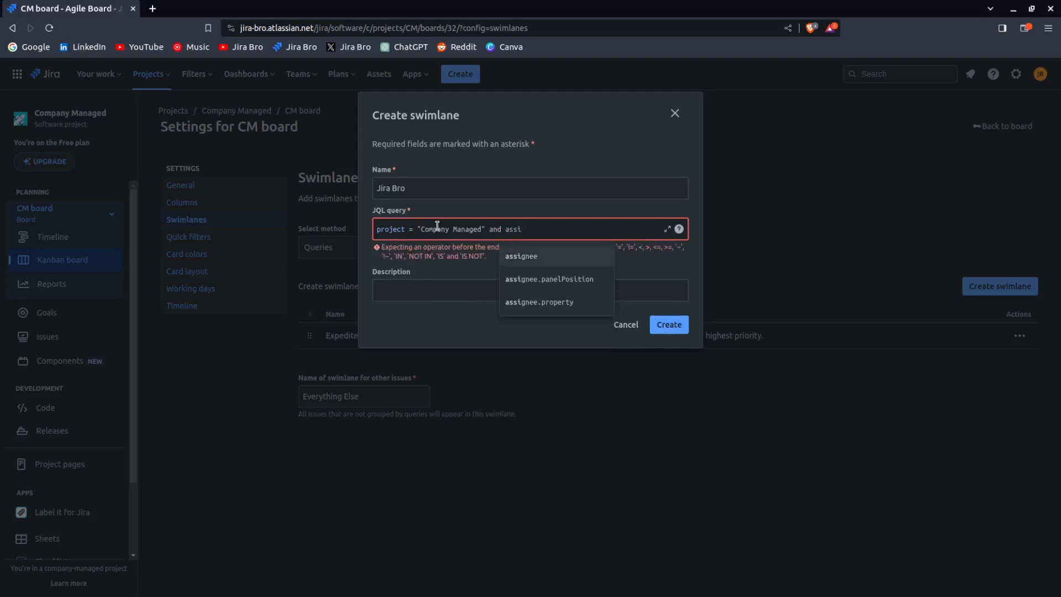
key("Return")
type("=")
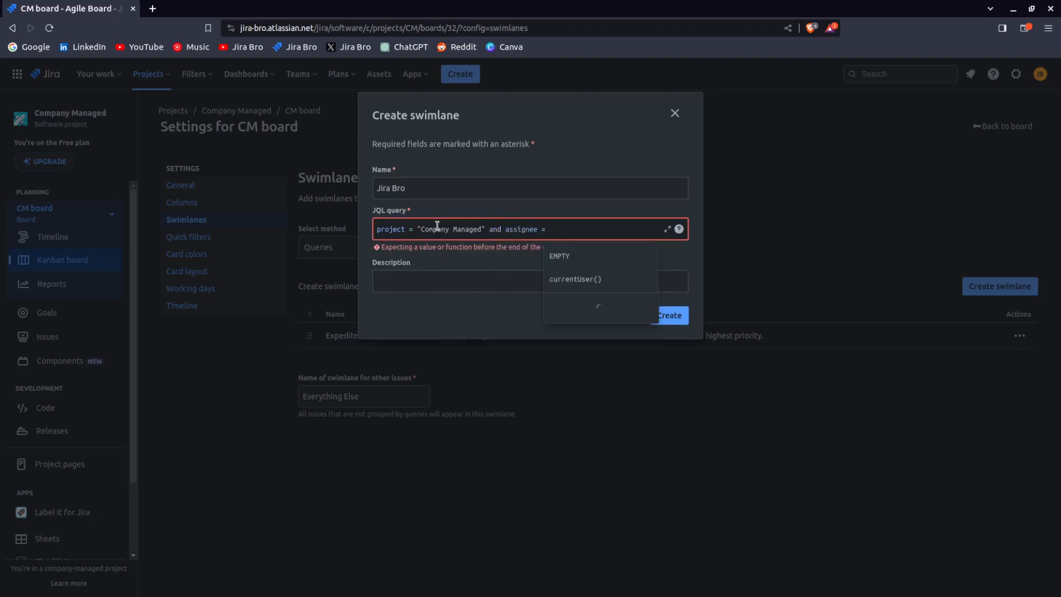
key("Down")
key("Return")
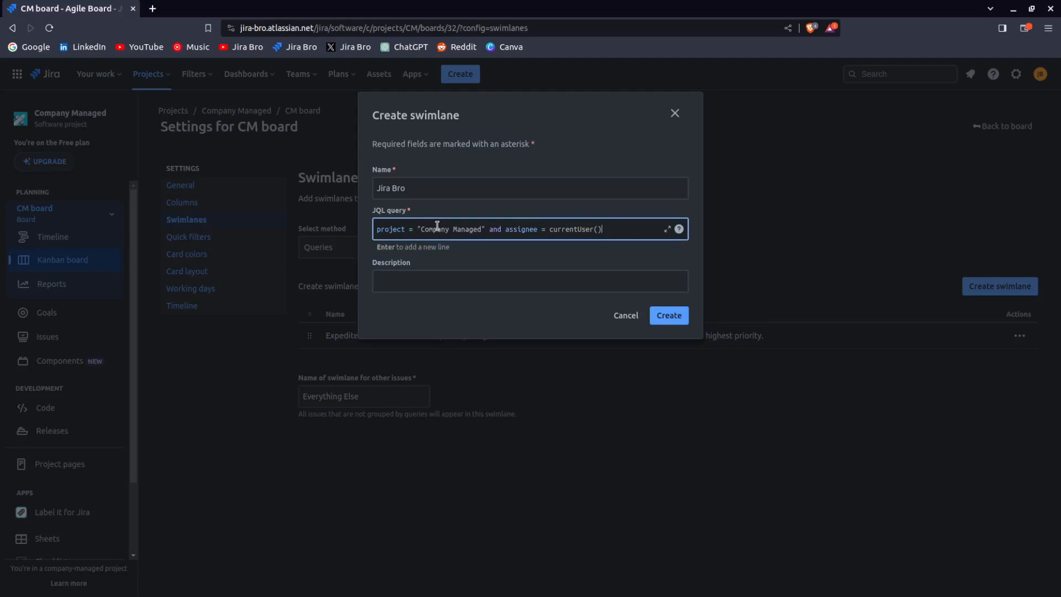
key("BackSpace")
key("BackSpace")
key("BackSpace")
key("BackSpace")
key("BackSpace")
key("BackSpace")
key("BackSpace")
key("BackSpace")
key("BackSpace")
key("BackSpace")
key("BackSpace")
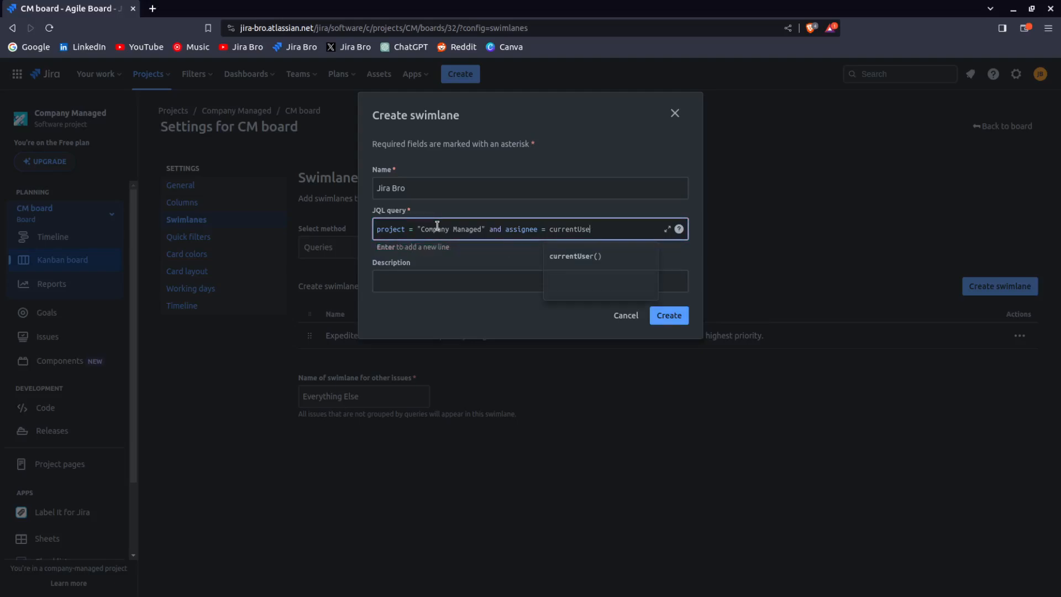
key("BackSpace")
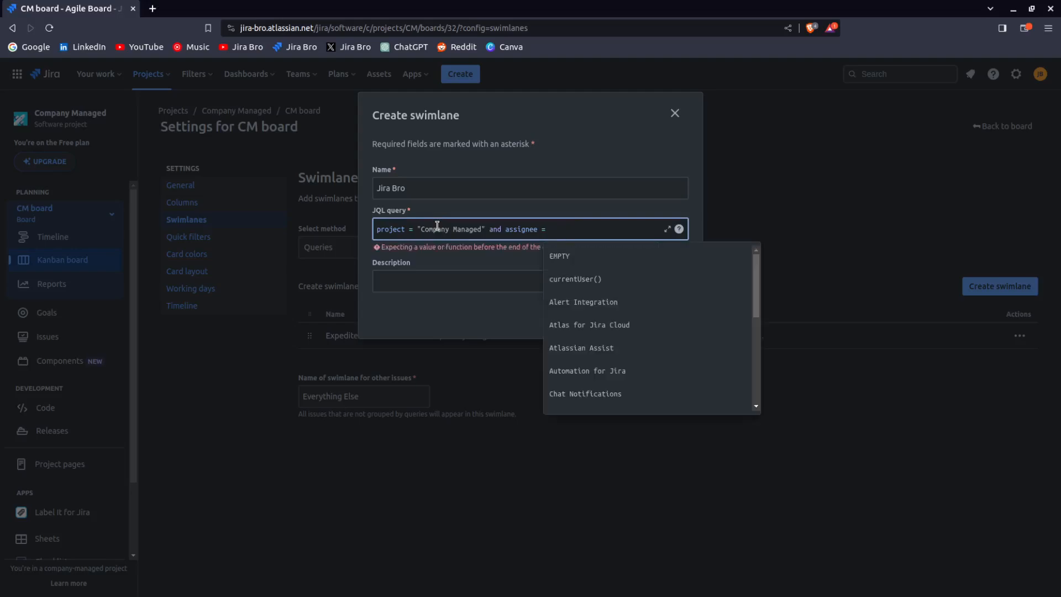
key("Down")
key("Down")
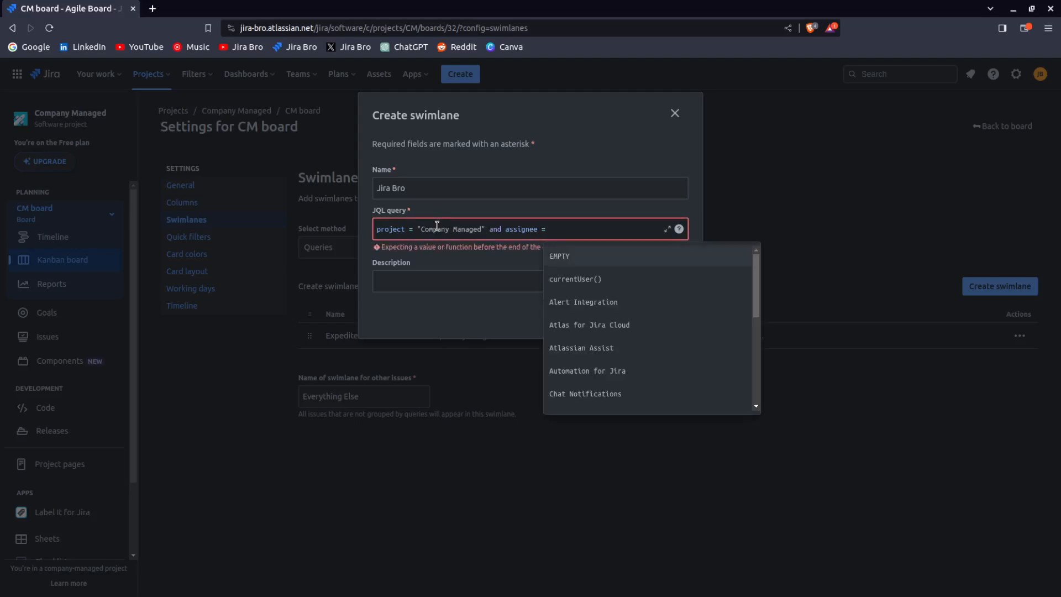
key("Return")
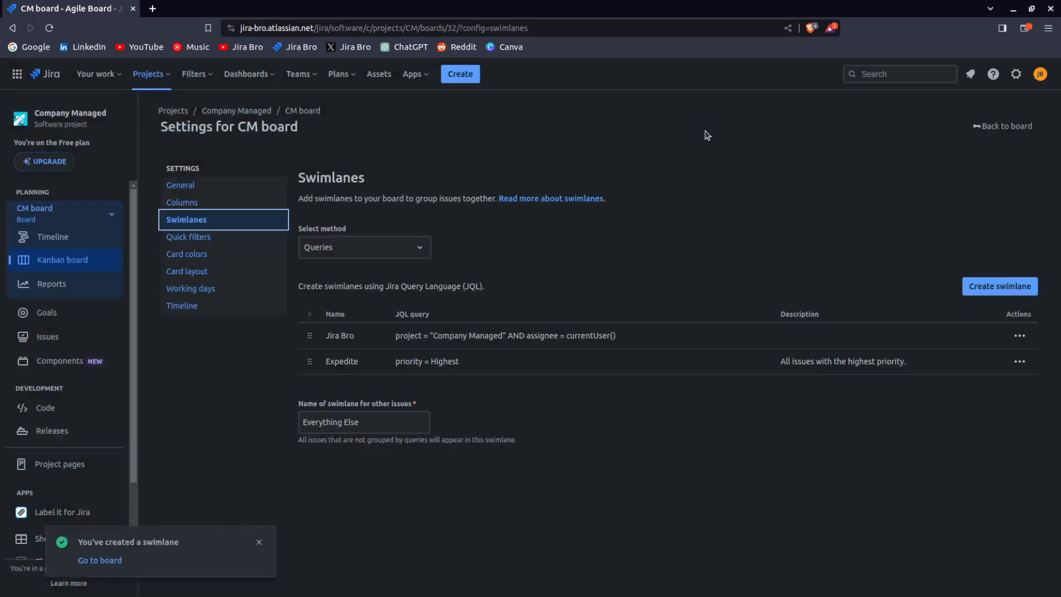
Return to the board and create a Bug issue in Company Managed (CM) with the summary "Ano"
left_click(995, 127)
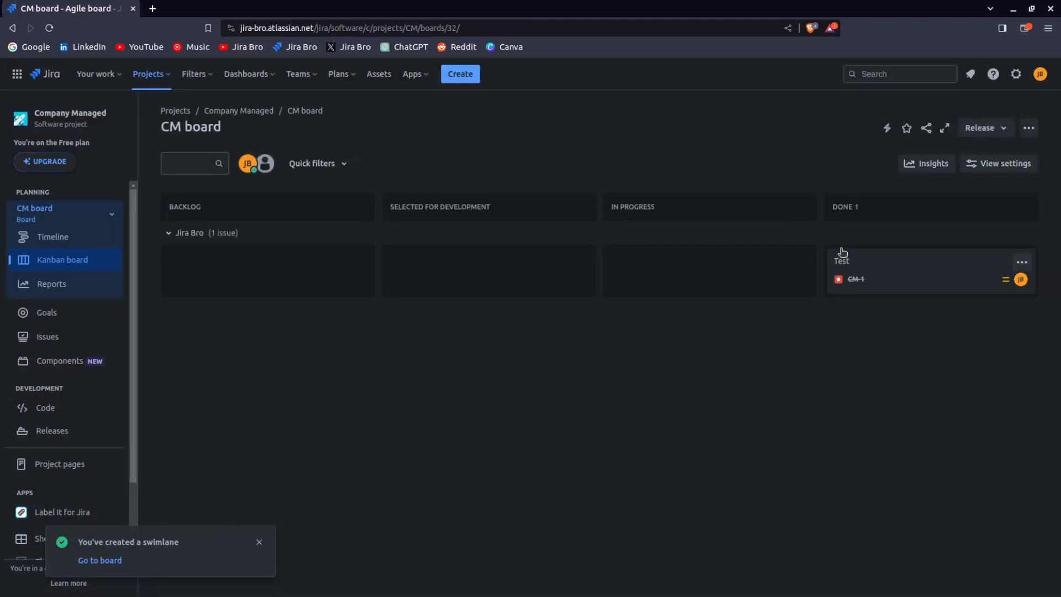
left_click(460, 74)
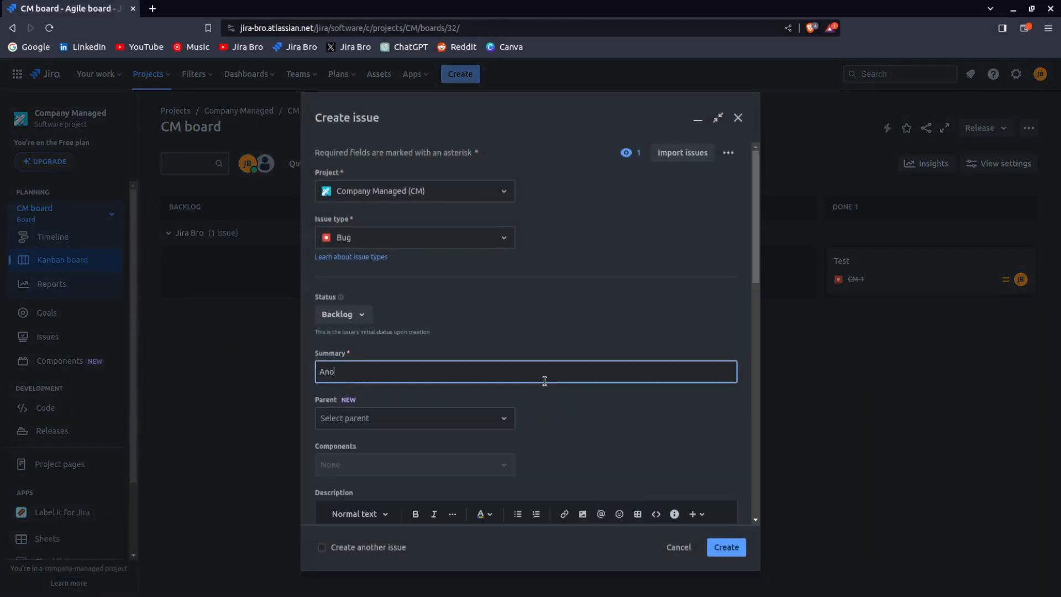
key("Return")
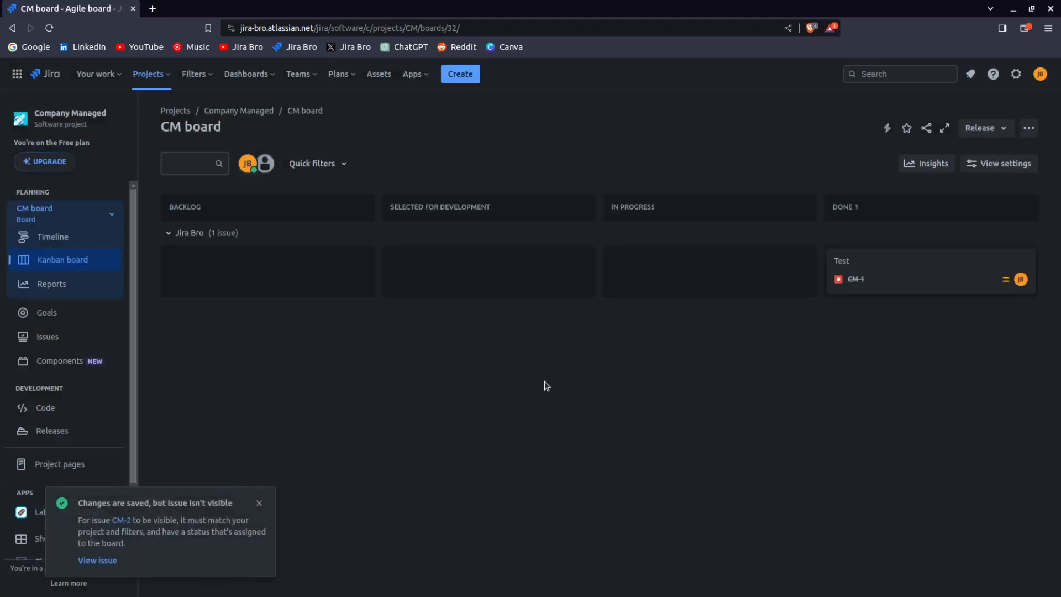
Open the new bug CM-2 "Another bug" and assign it to yourself
left_click(106, 560)
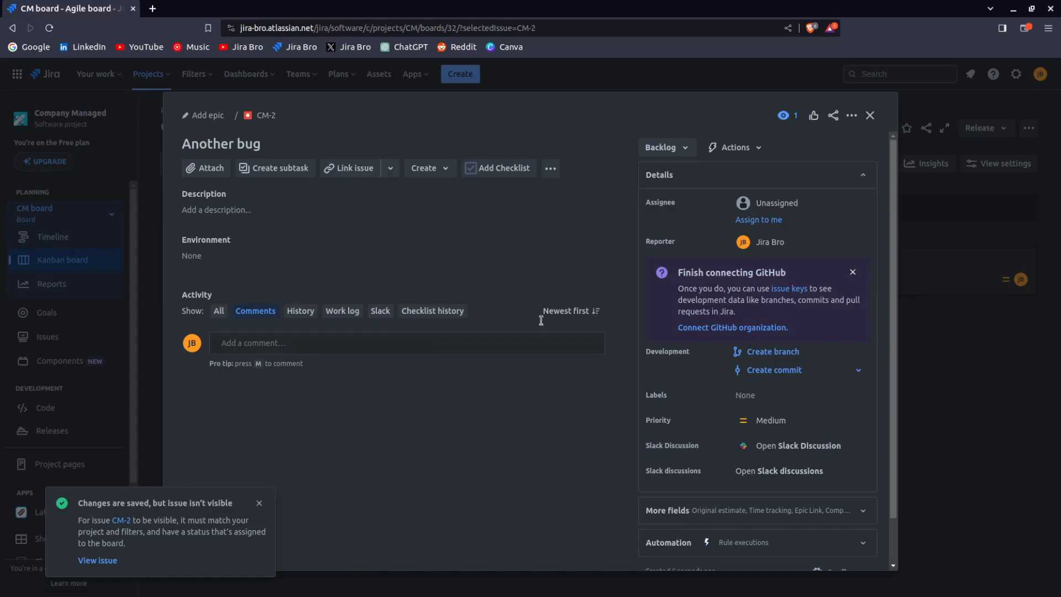
left_click(764, 221)
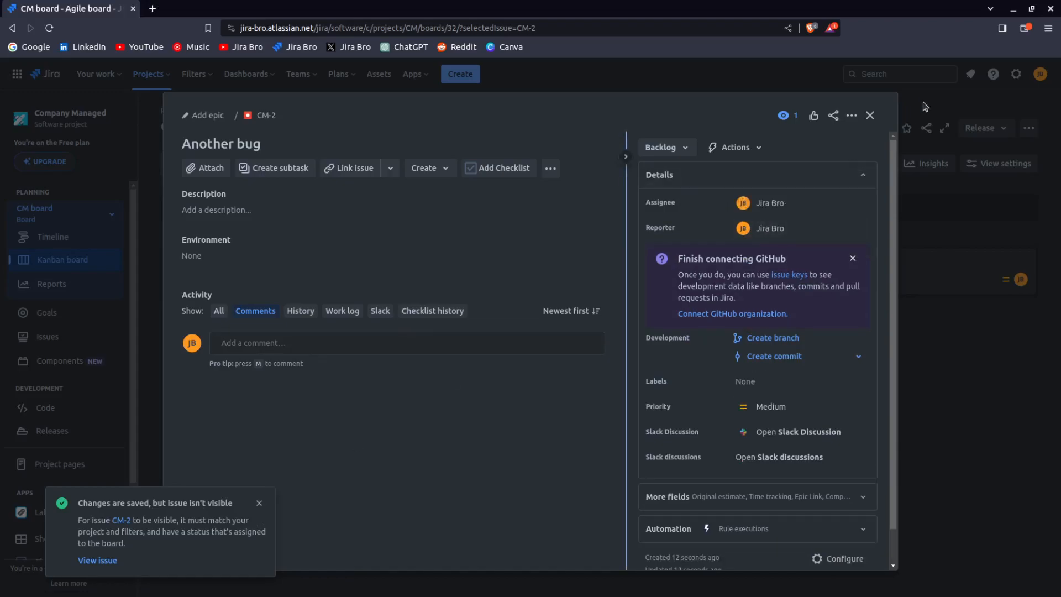
left_click(870, 115)
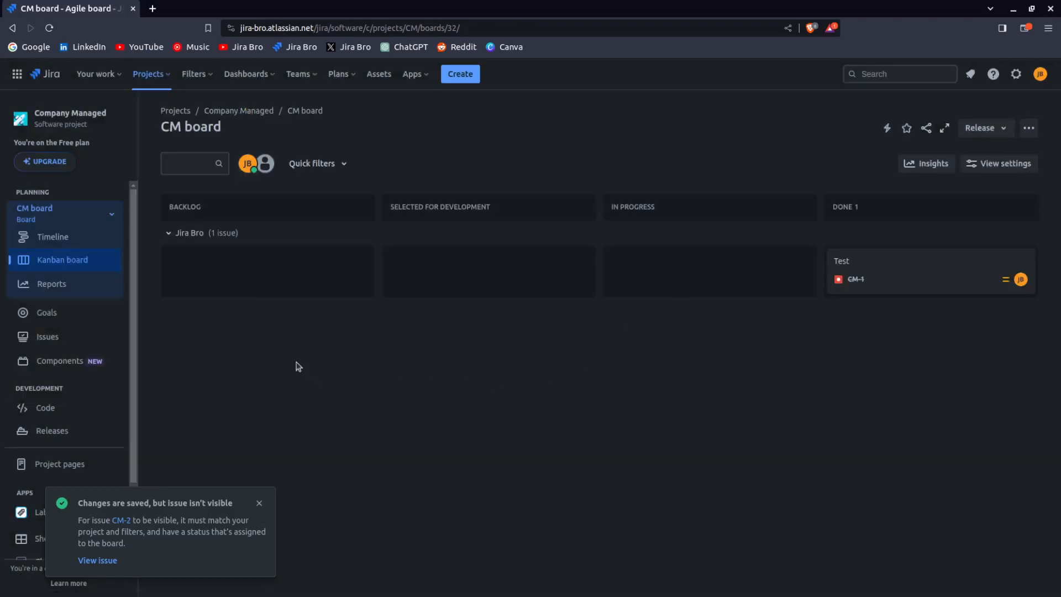
Reload the board and check the issues in the Jira Bro swimlane
left_click(49, 28)
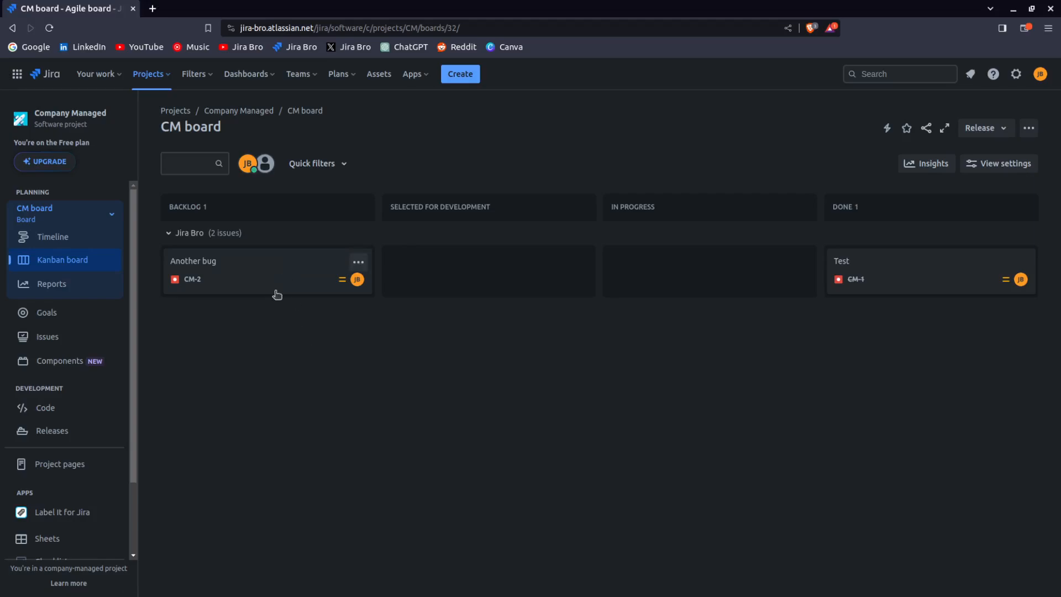
left_click(171, 235)
left_click(170, 234)
Open the board's swimlane settings and start a new swimlane named "High Priority"
left_click(1029, 128)
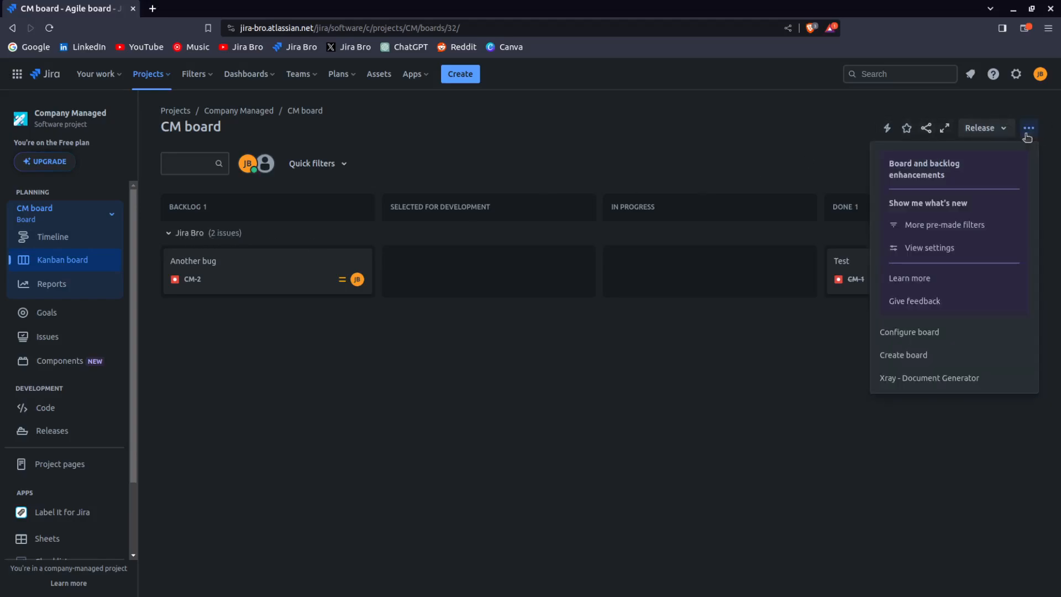
left_click(903, 334)
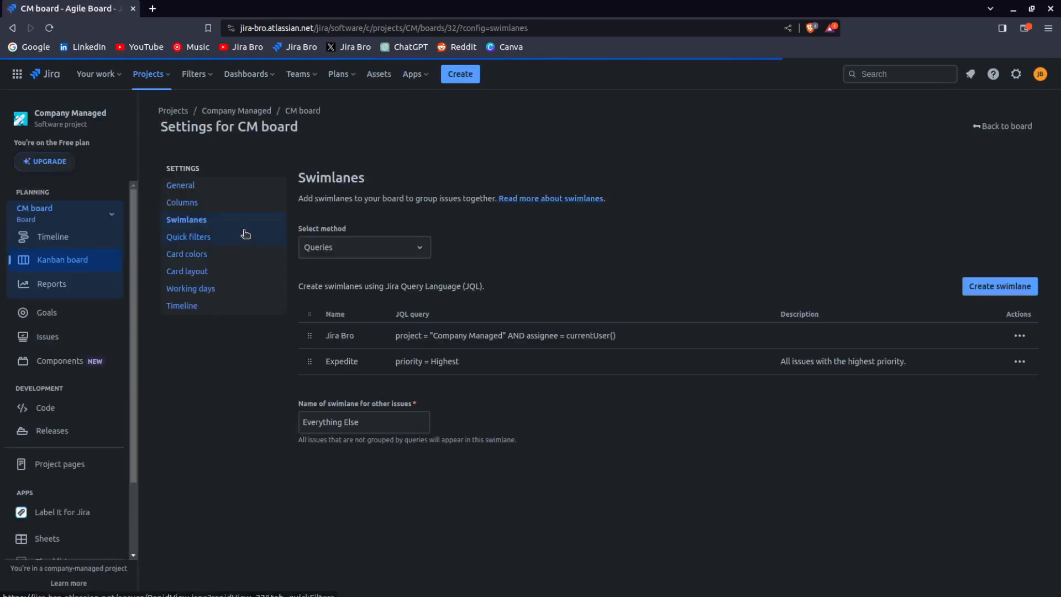
left_click(1013, 287)
left_click(402, 184)
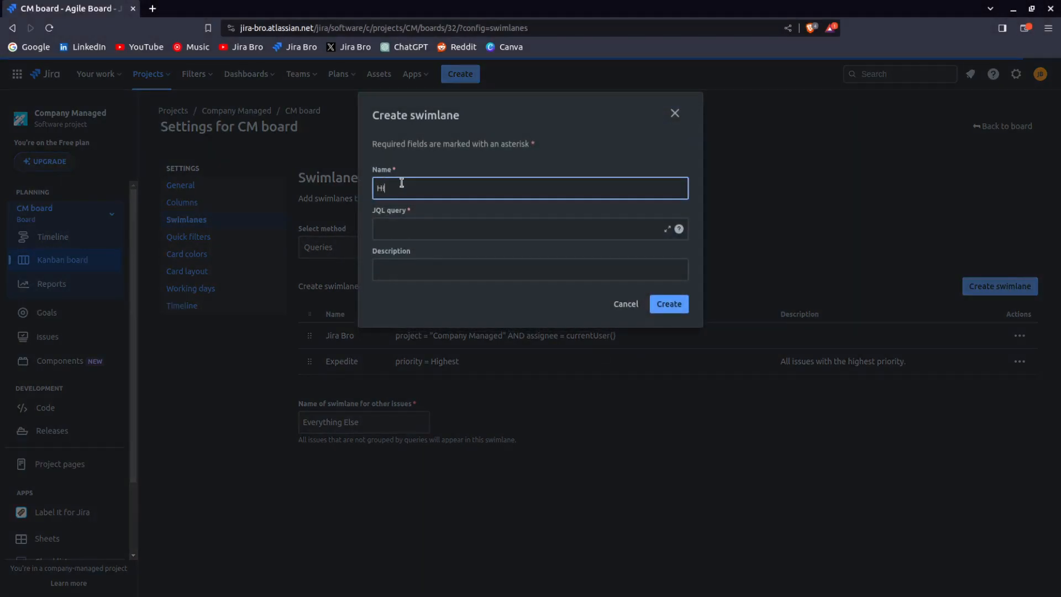
type("Highe")
key("BackSpace")
key("BackSpace")
key("BackSpace")
key("BackSpace")
type("ug")
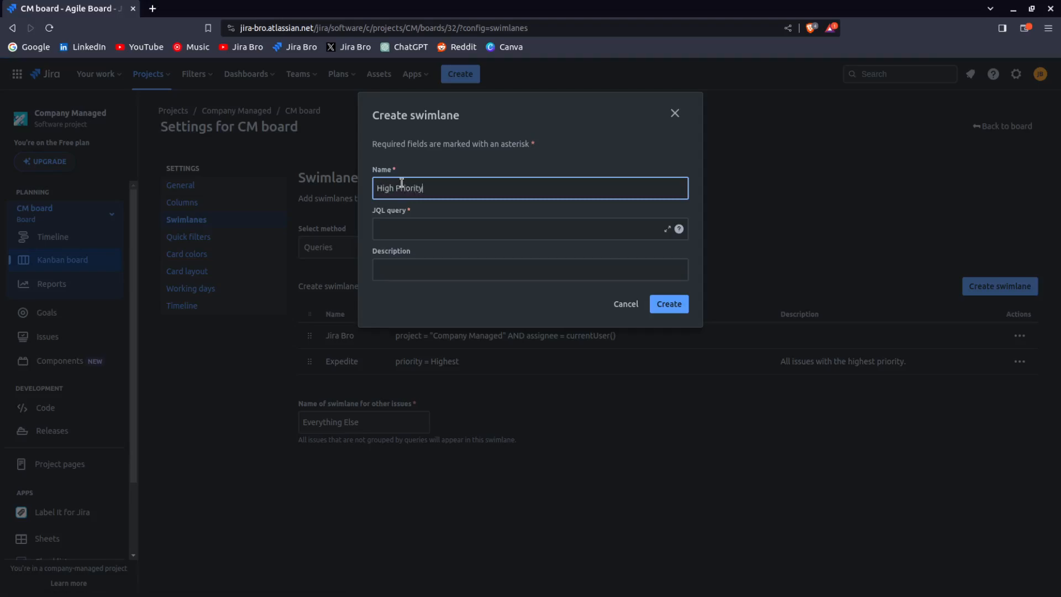
Set the swimlane's JQL query to project = "Company Managed" and priority = High and create it
left_click(425, 231)
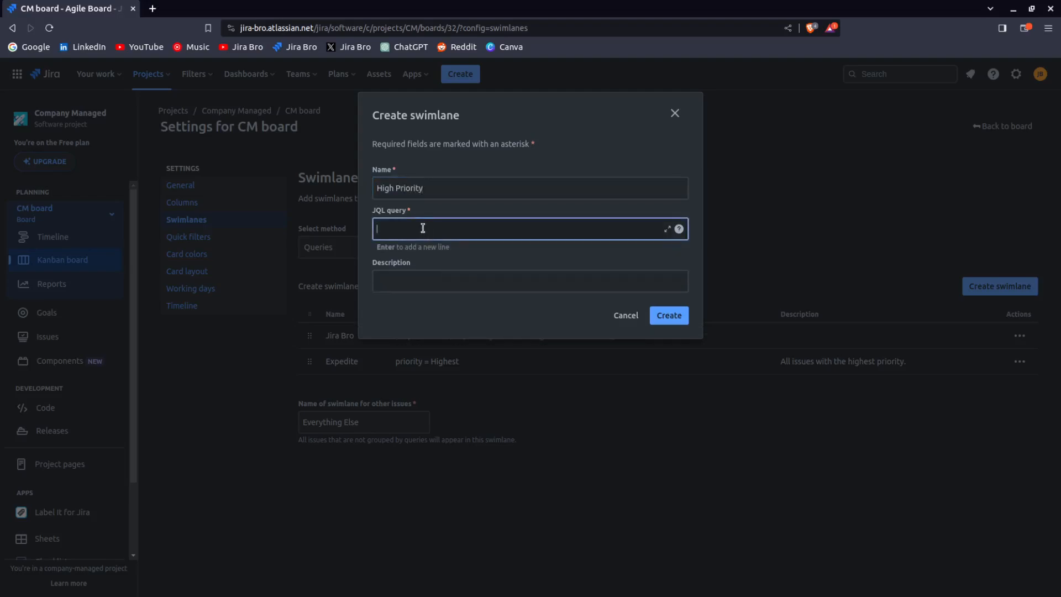
type("proj")
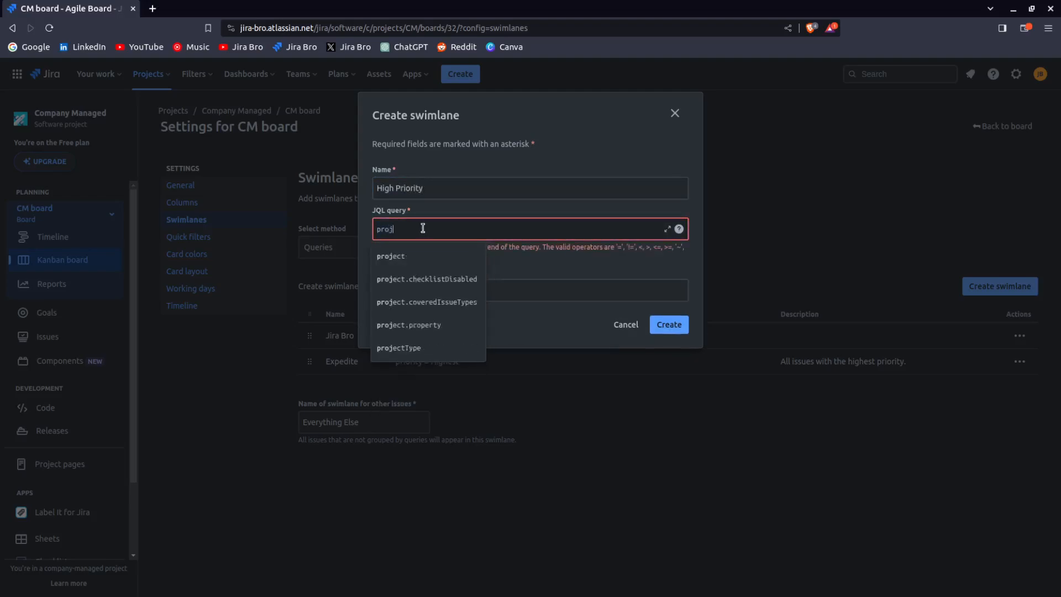
type("ect -")
key("BackSpace")
key("BackSpace")
type("= C")
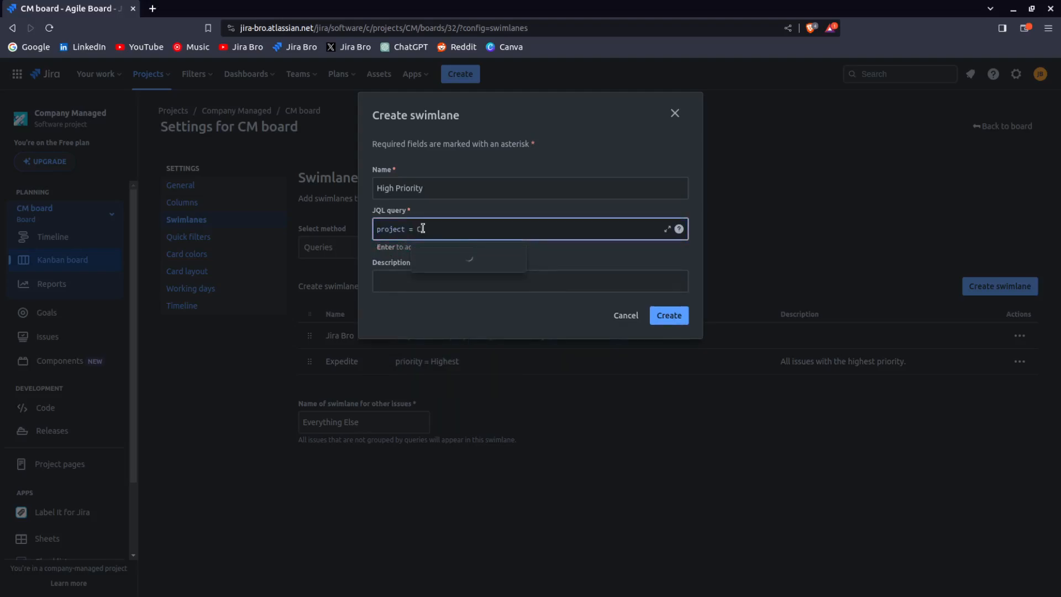
key("Return")
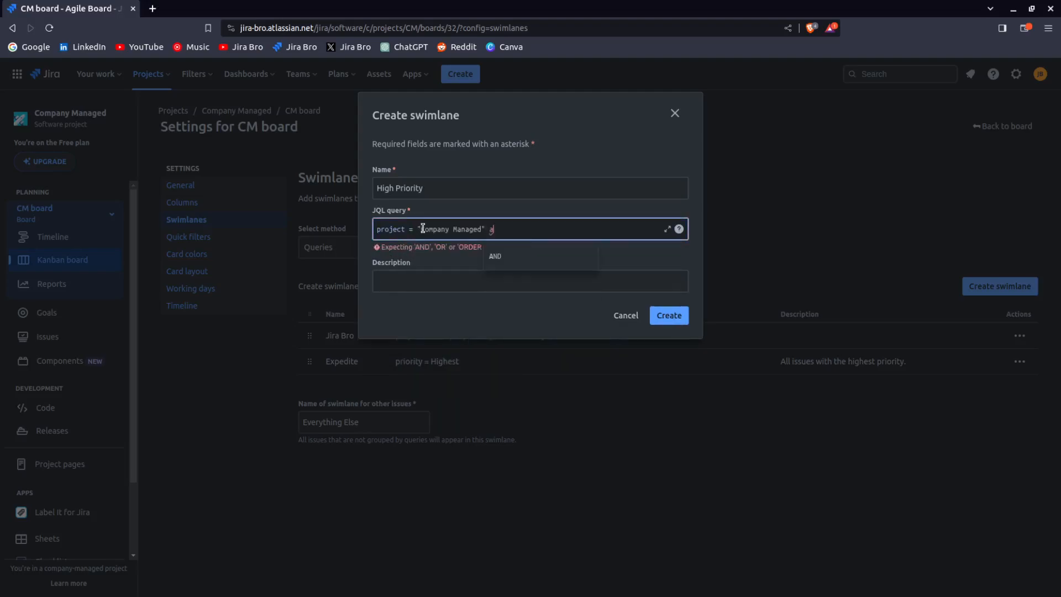
type("and priority = H")
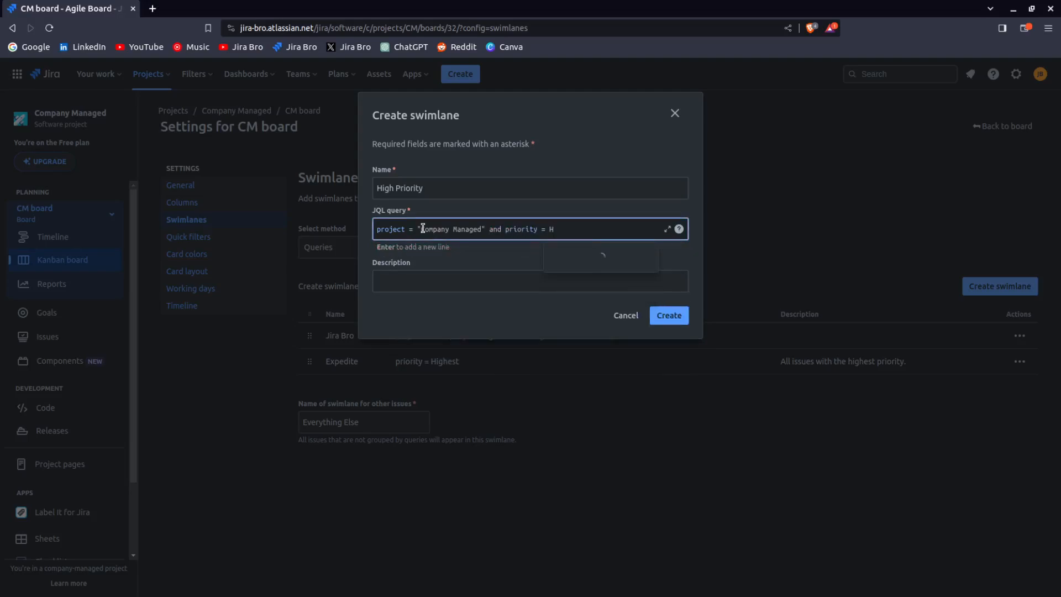
left_click(605, 254)
left_click(670, 317)
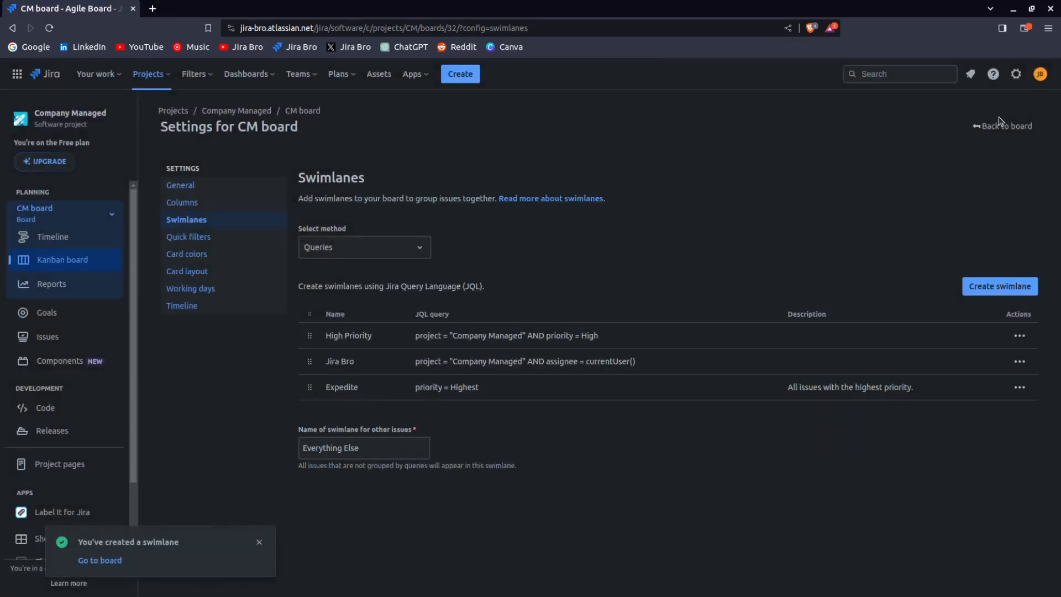
Return to the board and set the priority of the "Another bug" issue to High
left_click(1000, 123)
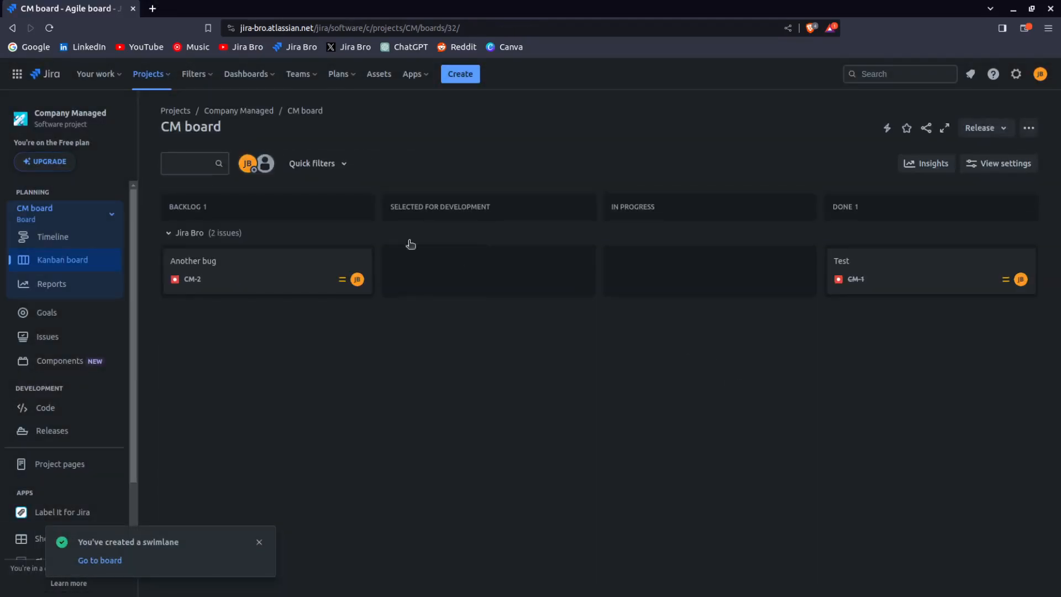
left_click(294, 280)
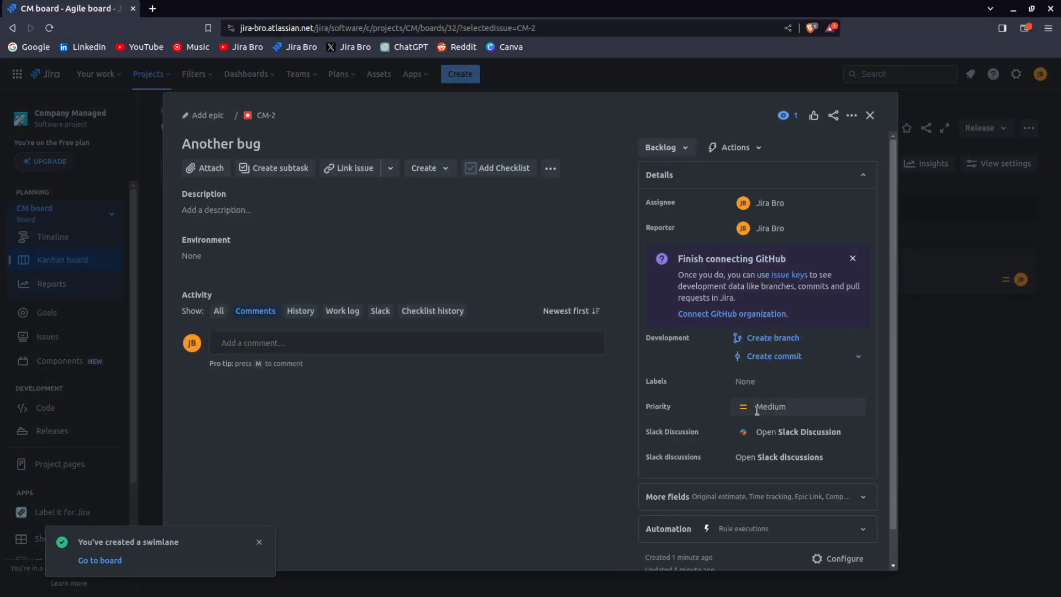
left_click(758, 411)
left_click(762, 455)
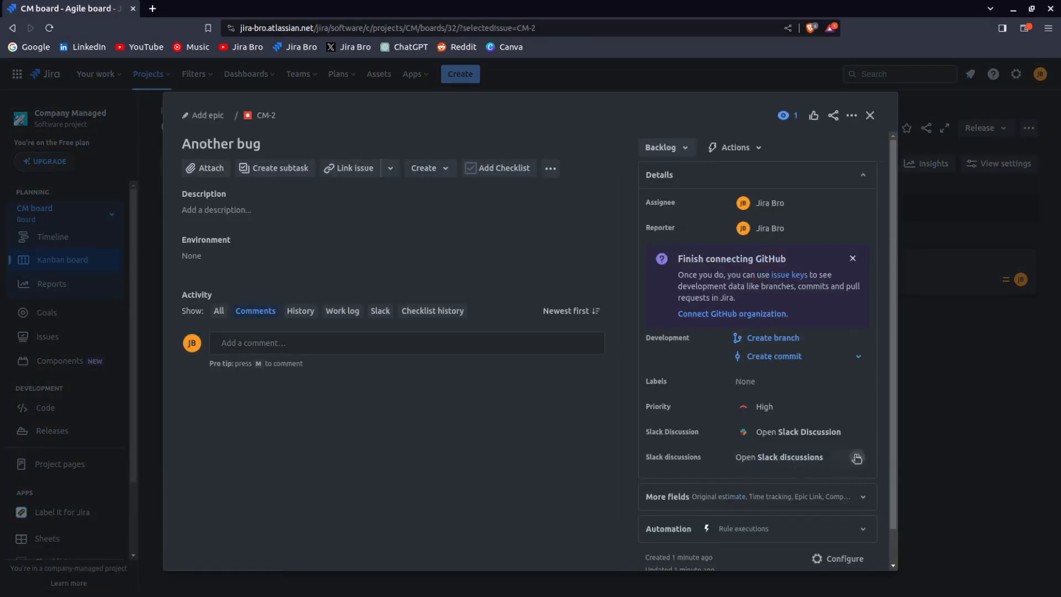
left_click(980, 437)
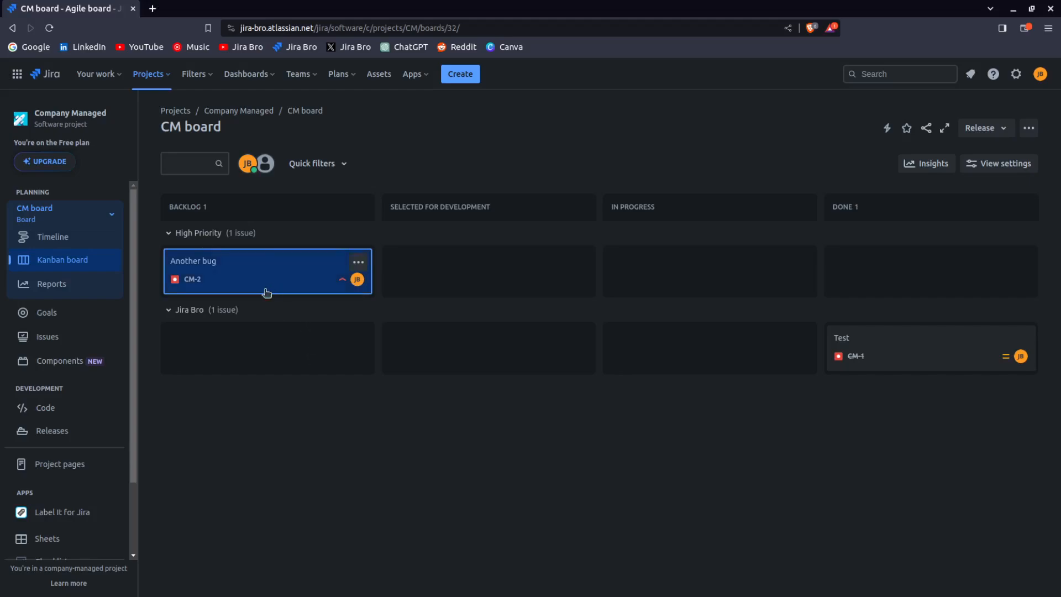
Review the board's quick filters in the settings and in the board's quick filters list
left_click(343, 398)
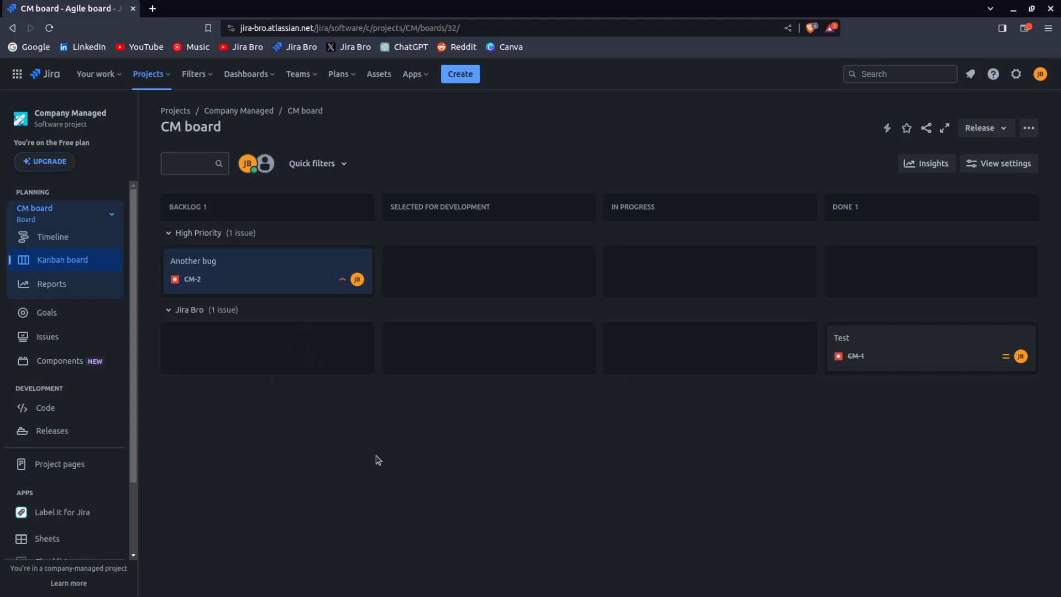
left_click(1028, 128)
left_click(914, 338)
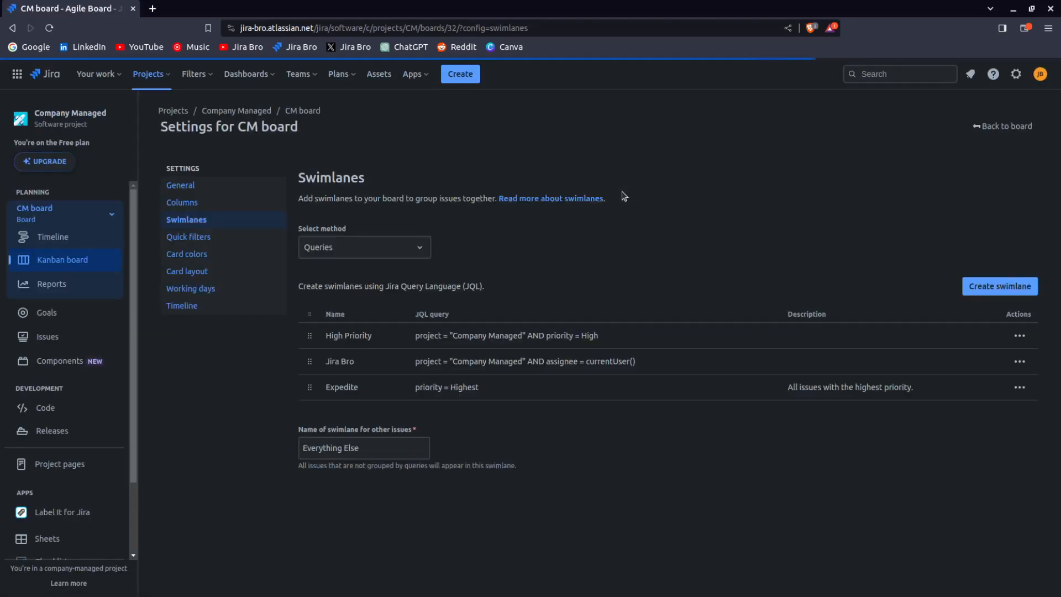
left_click(226, 238)
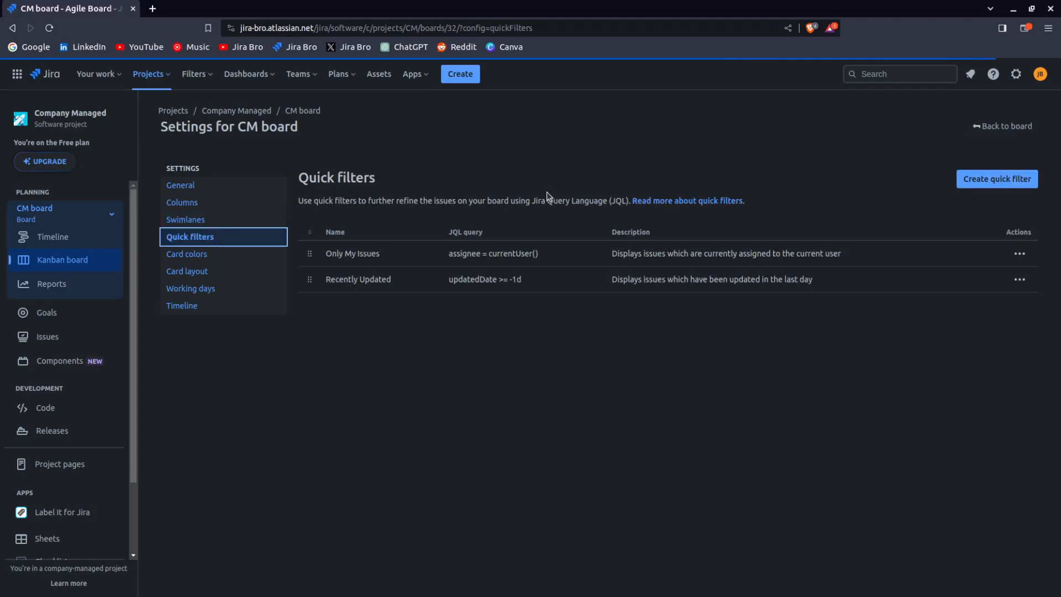
left_click(1006, 126)
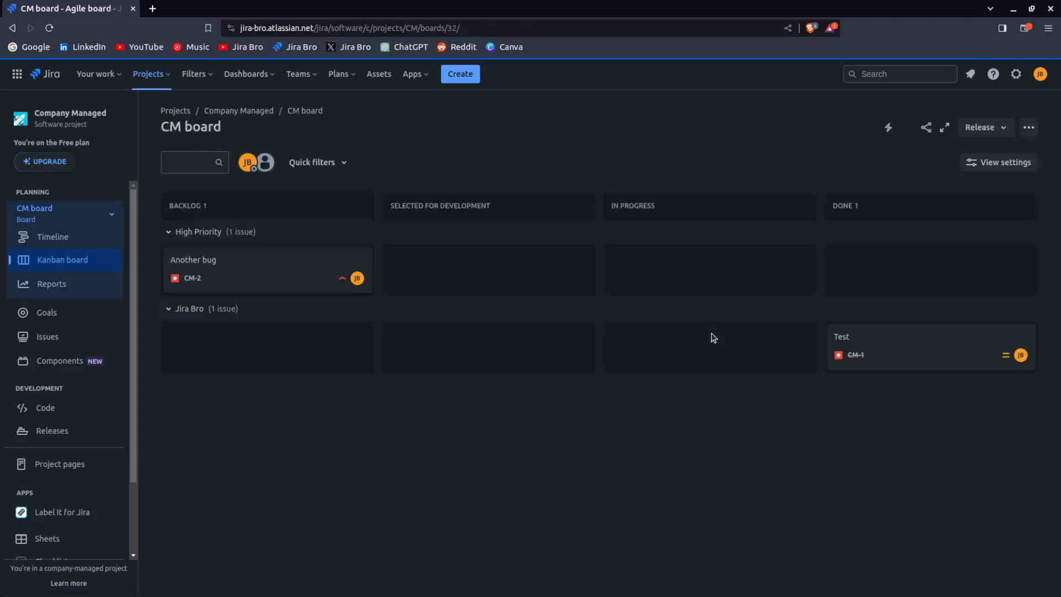
left_click(312, 163)
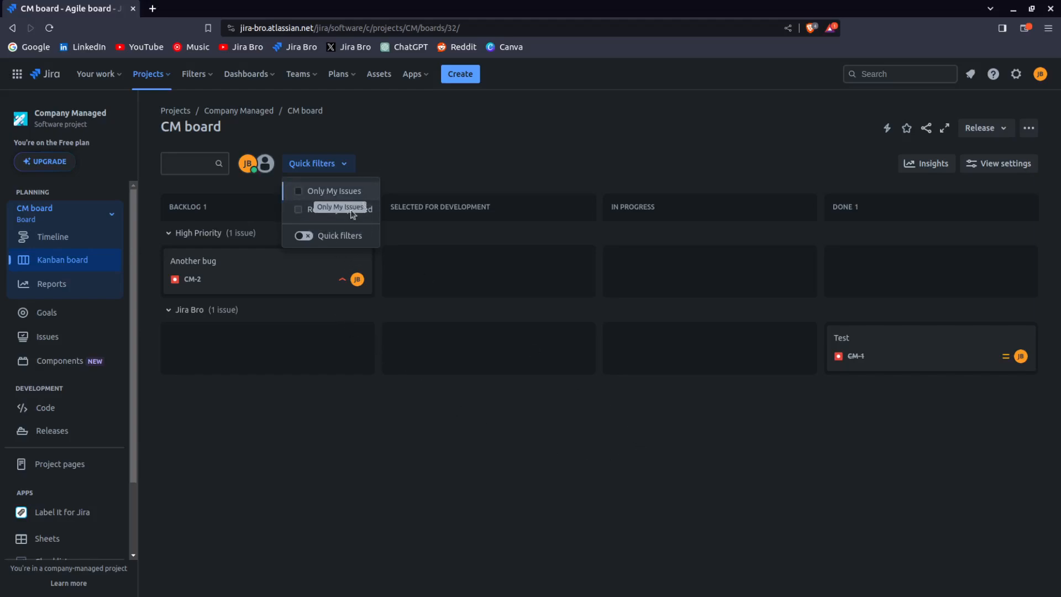
key("Escape")
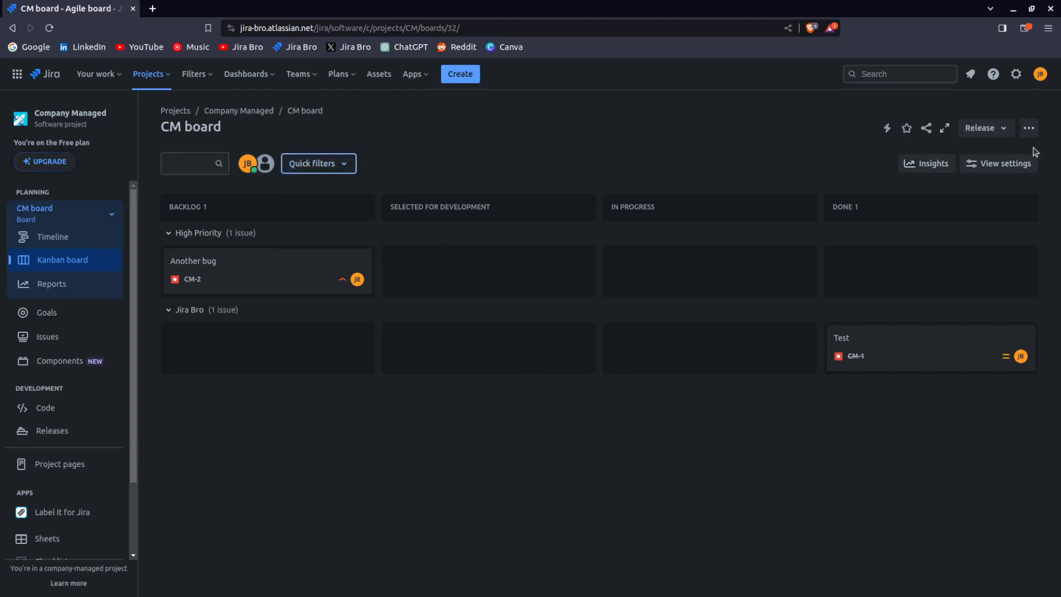
Set the card color method to Assignee and give the assignee's cards a green color
left_click(1029, 128)
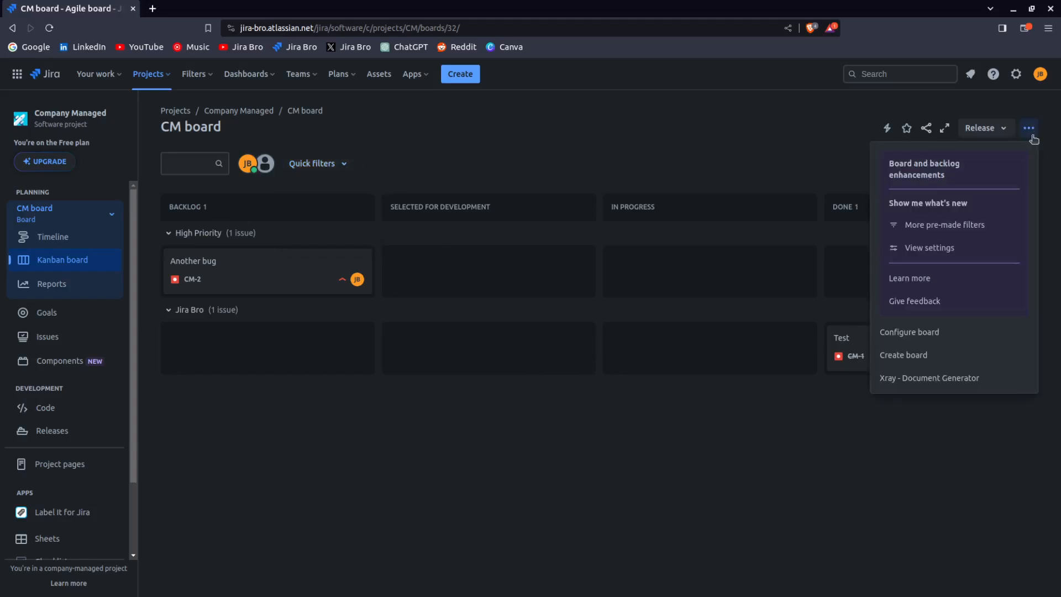
left_click(911, 335)
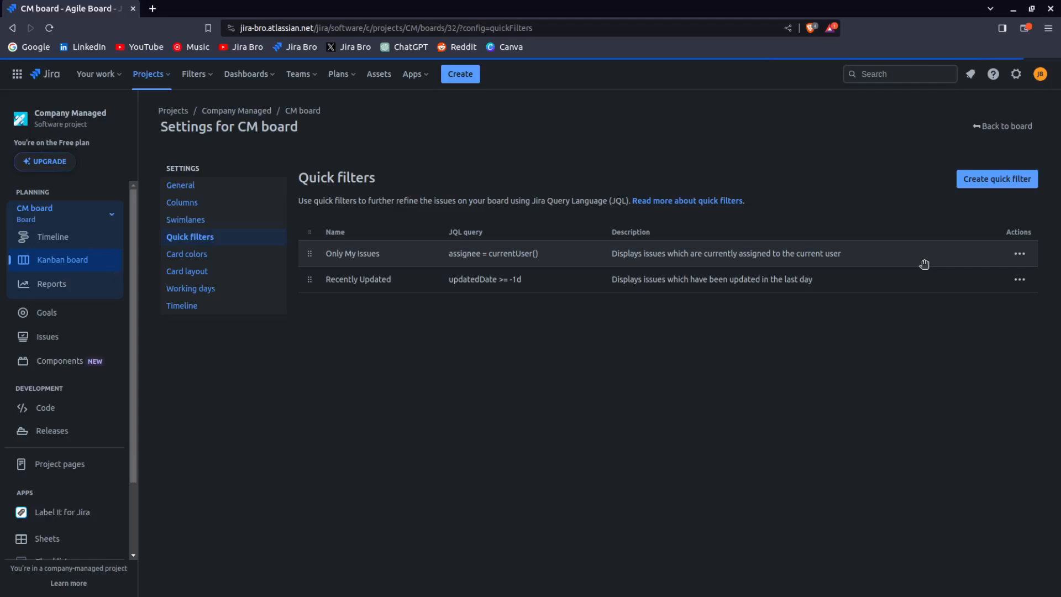
left_click(221, 258)
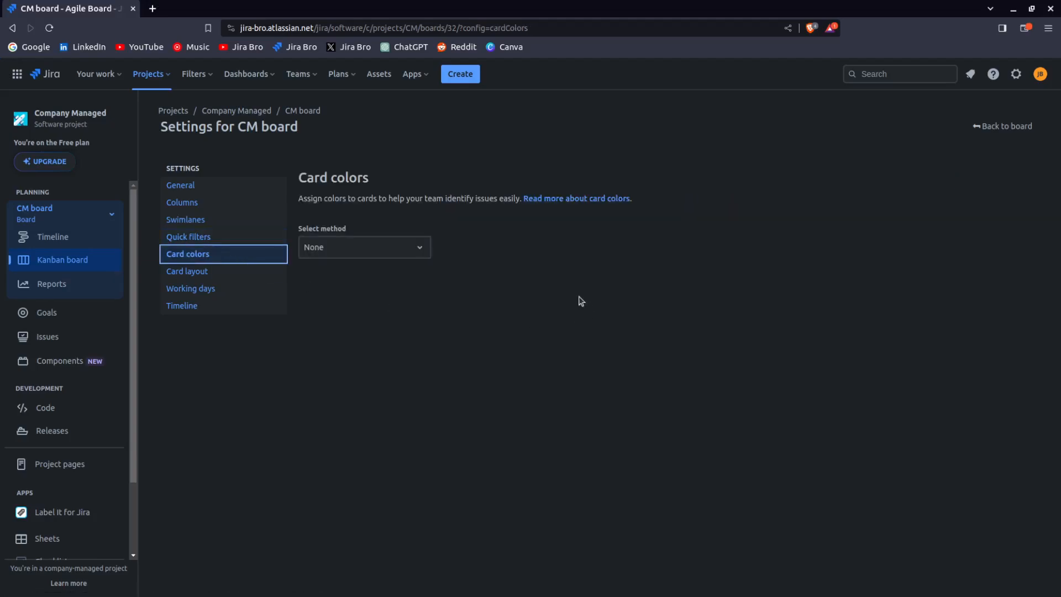
left_click(372, 252)
left_click(373, 253)
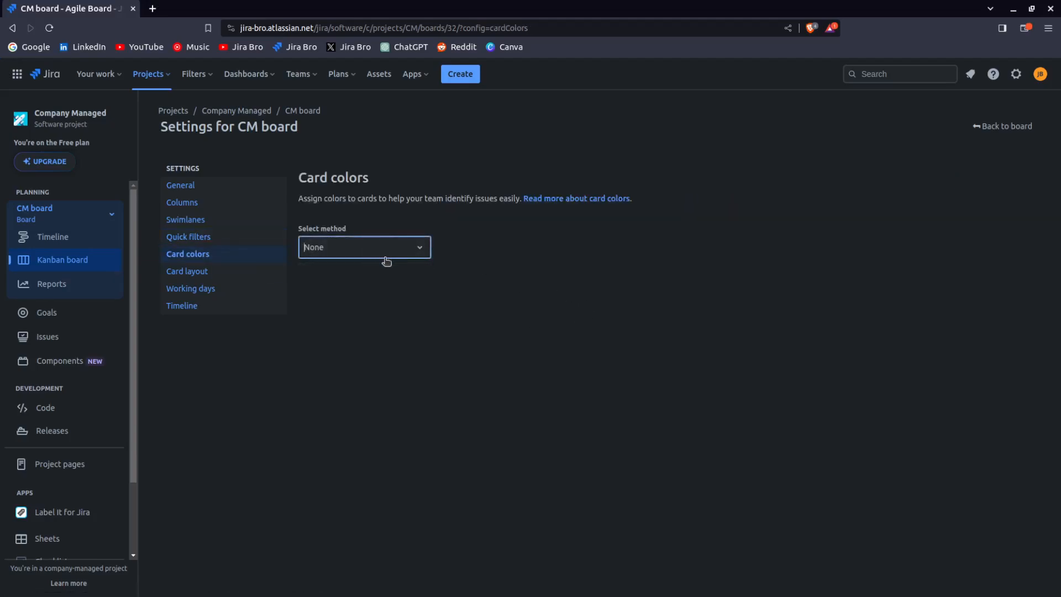
left_click(386, 258)
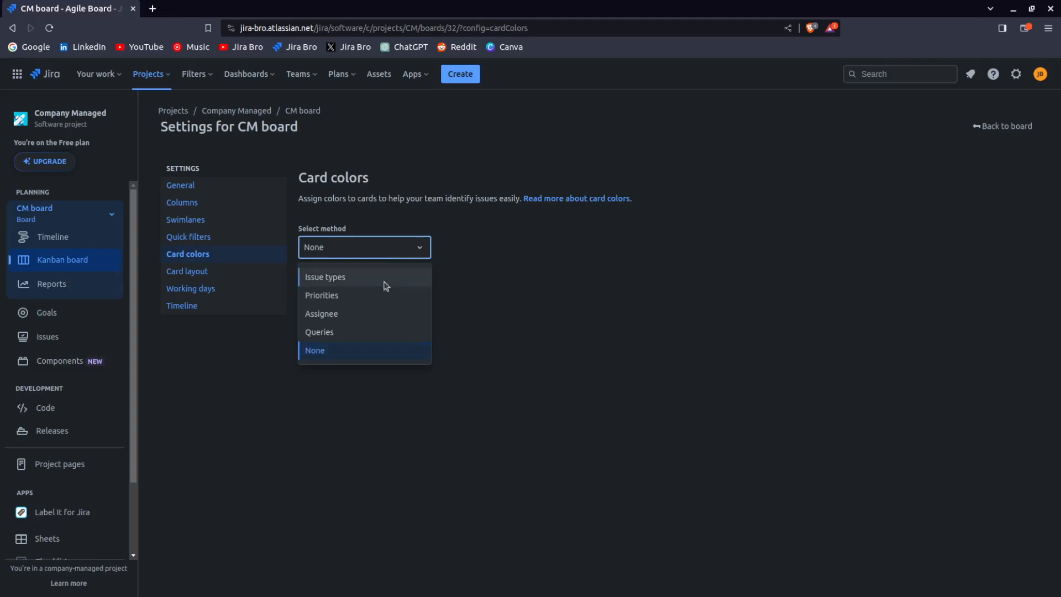
left_click(379, 312)
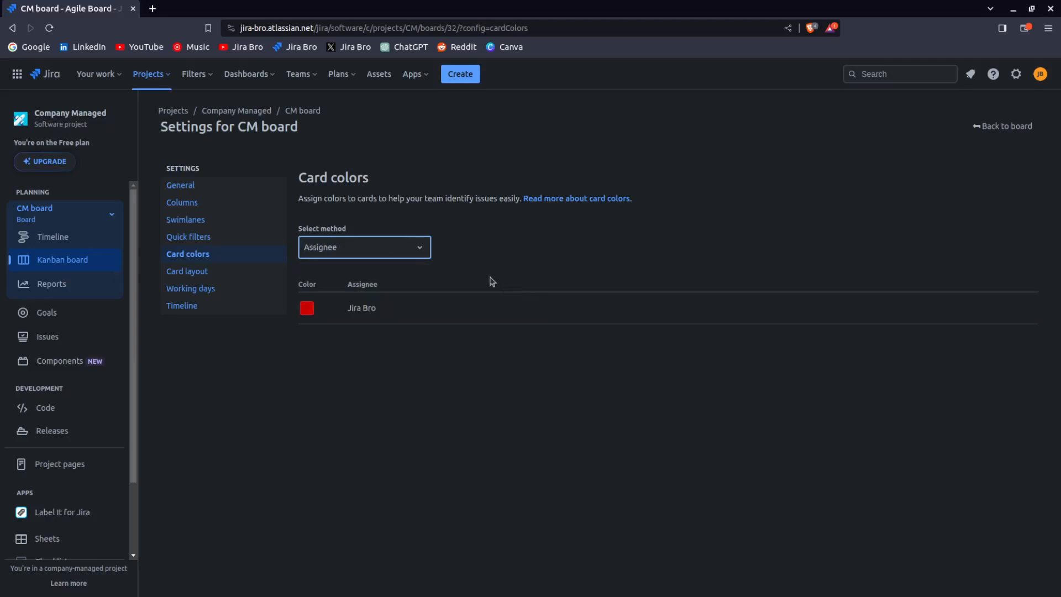
left_click(308, 308)
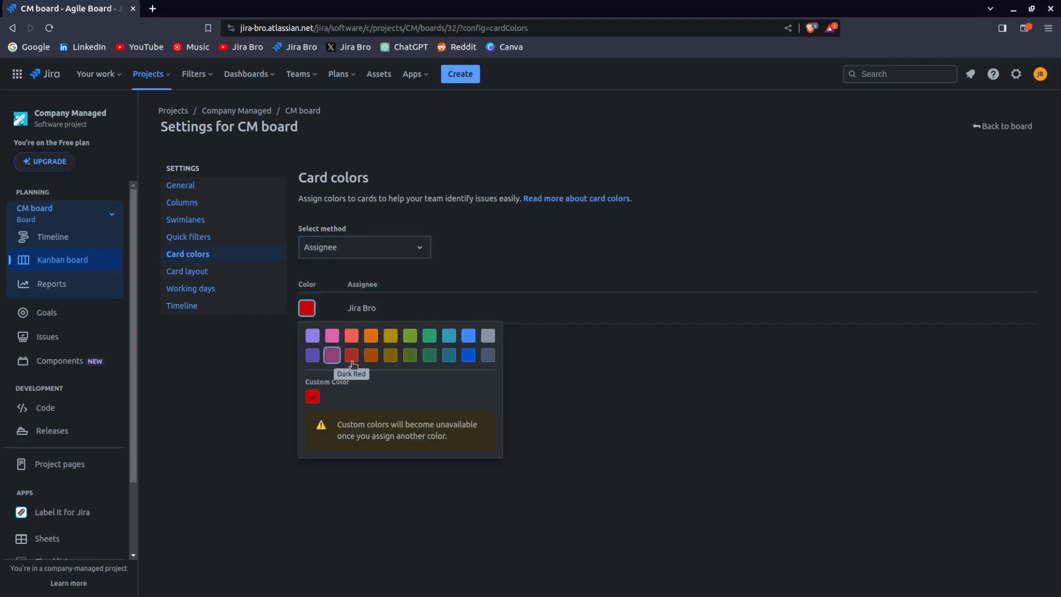
left_click(585, 400)
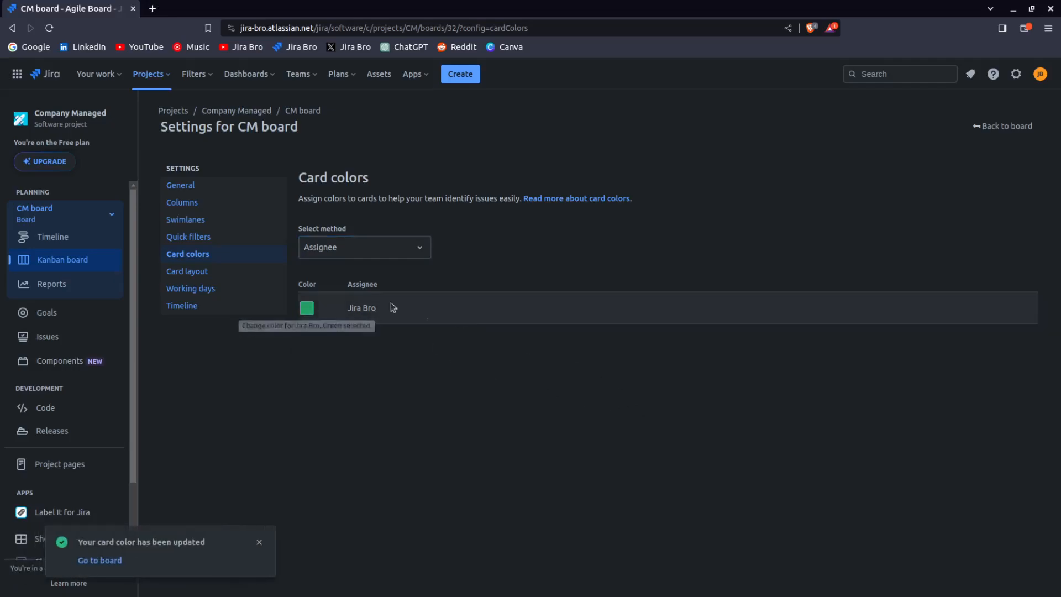
left_click(259, 543)
Change the card color method to Issue types
left_click_drag(347, 309, 457, 314)
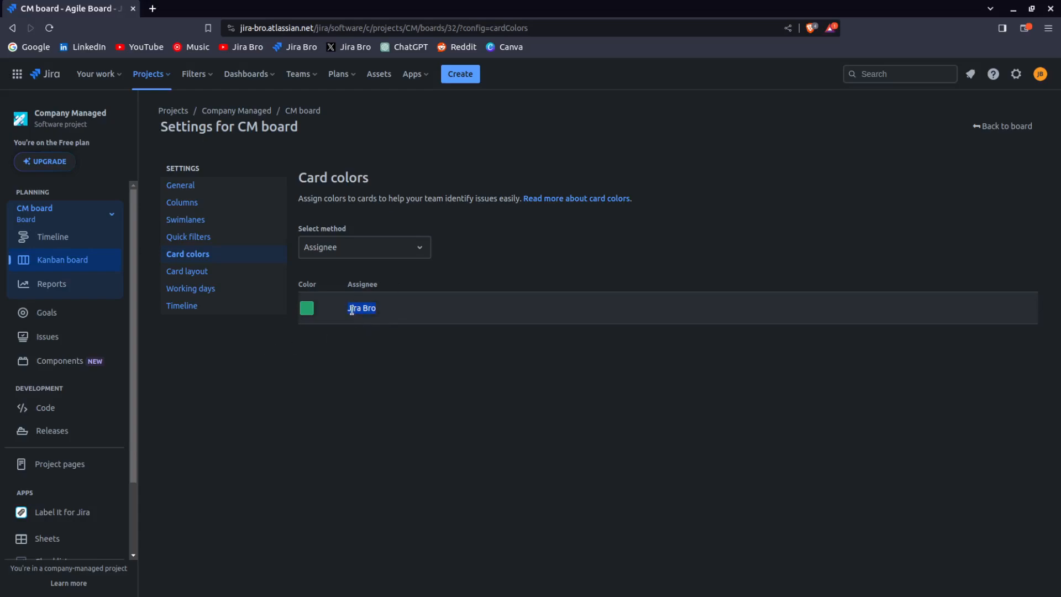
left_click_drag(349, 311, 383, 311)
left_click(446, 408)
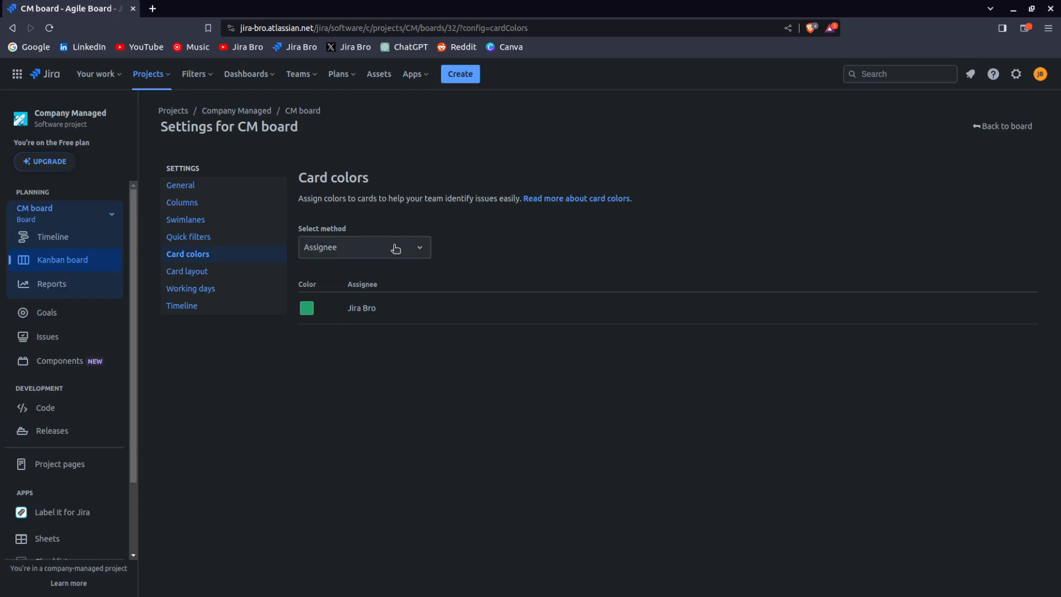
left_click(396, 249)
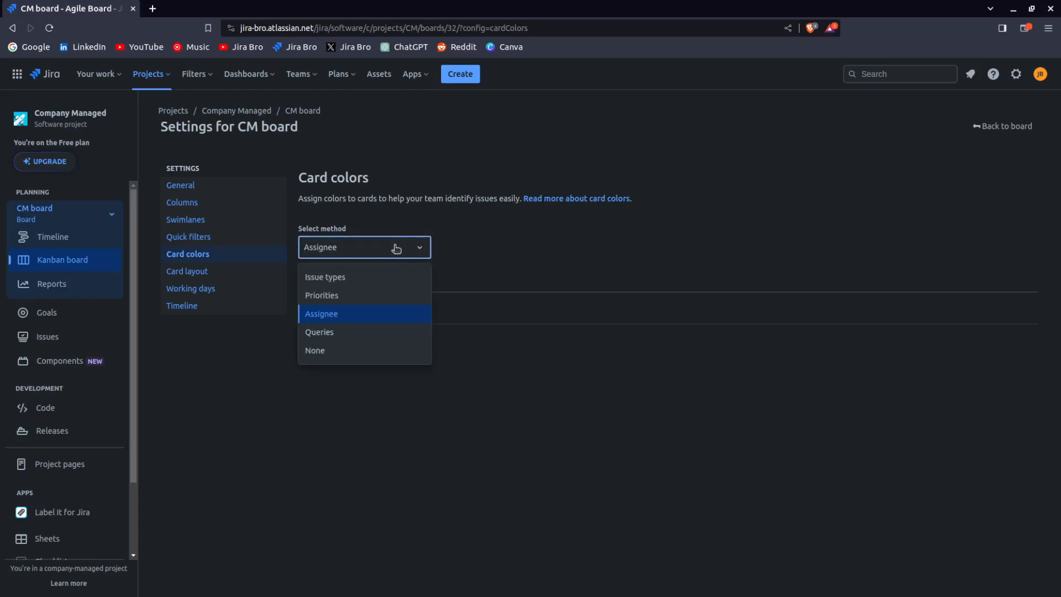
left_click(403, 281)
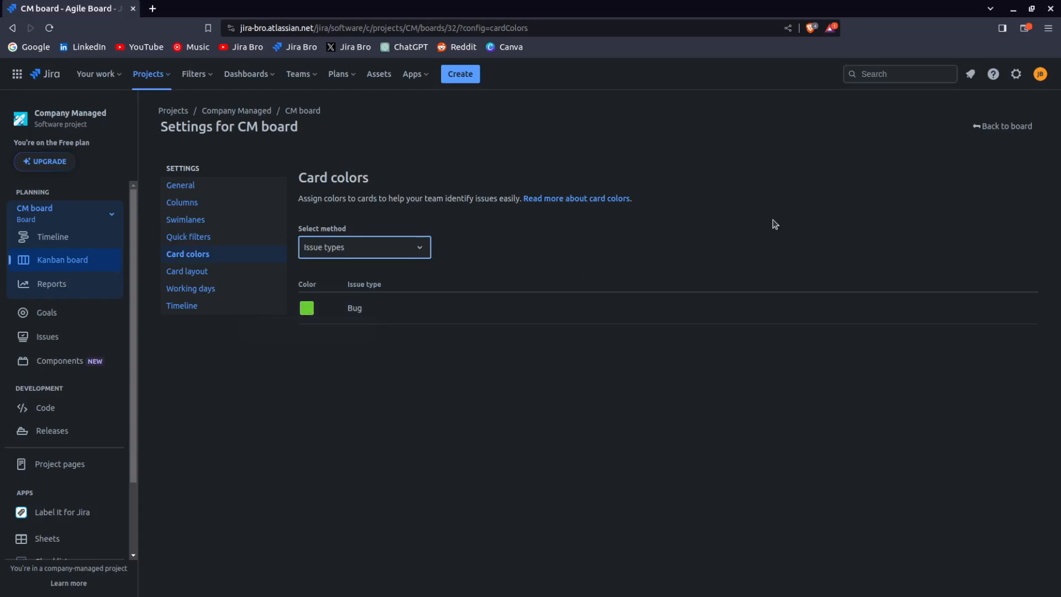
Open the card layout settings and add the [CHART] Date of First Response field to the Kanban board cards
left_click(244, 272)
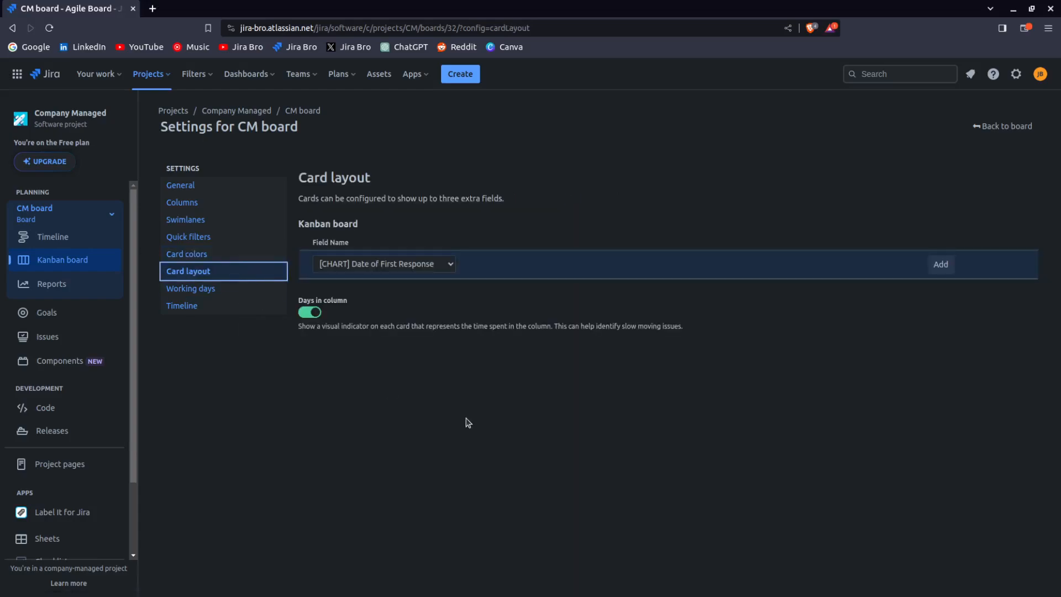
left_click(223, 256)
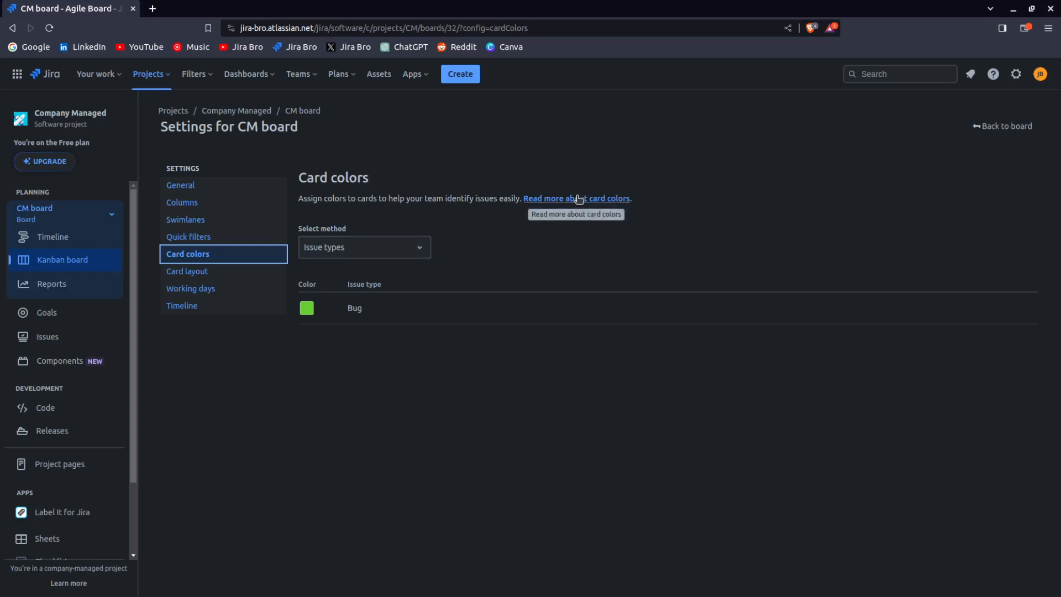
left_click(275, 272)
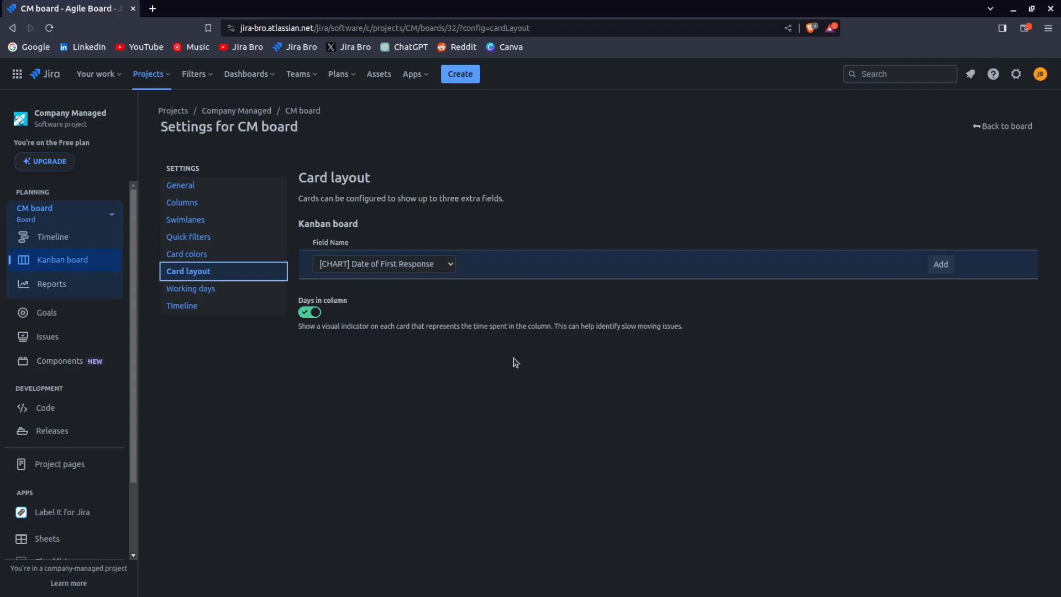
left_click_drag(299, 198, 561, 204)
left_click(453, 200)
left_click(565, 206)
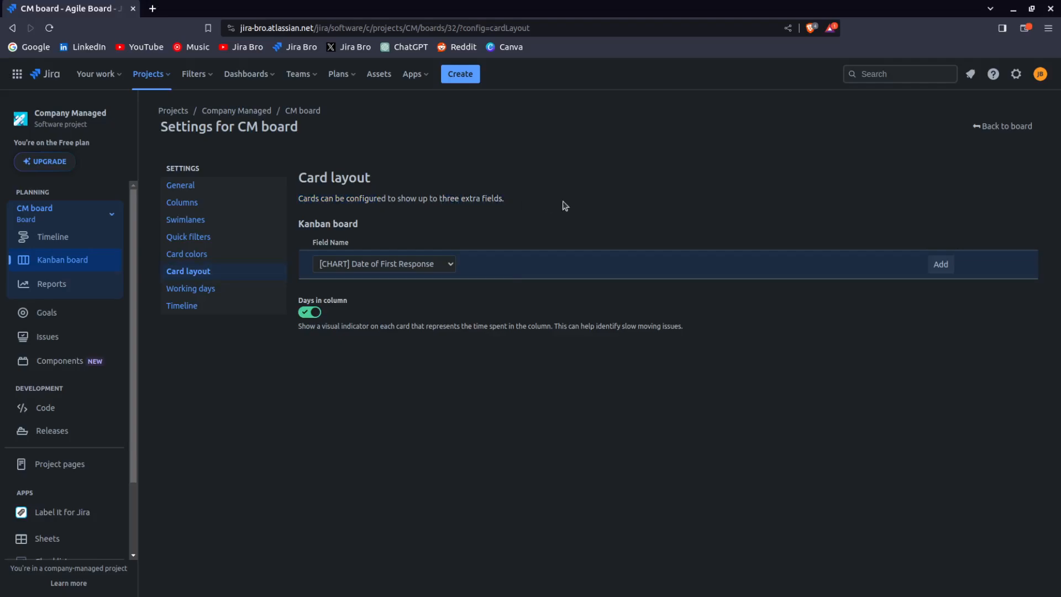
left_click_drag(304, 244, 359, 246)
left_click(419, 269)
left_click_drag(321, 326, 578, 327)
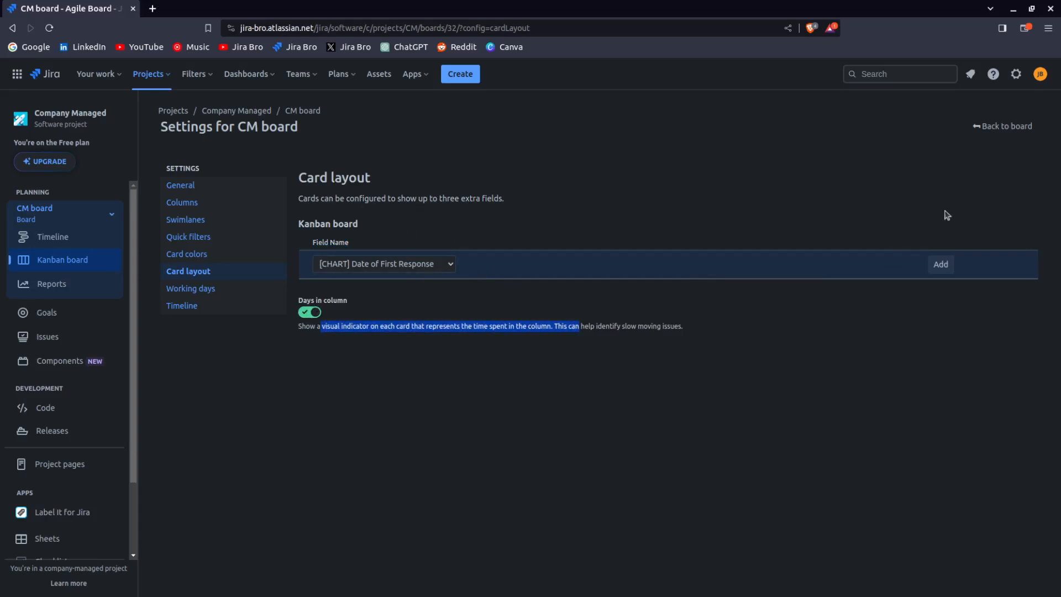
left_click(941, 265)
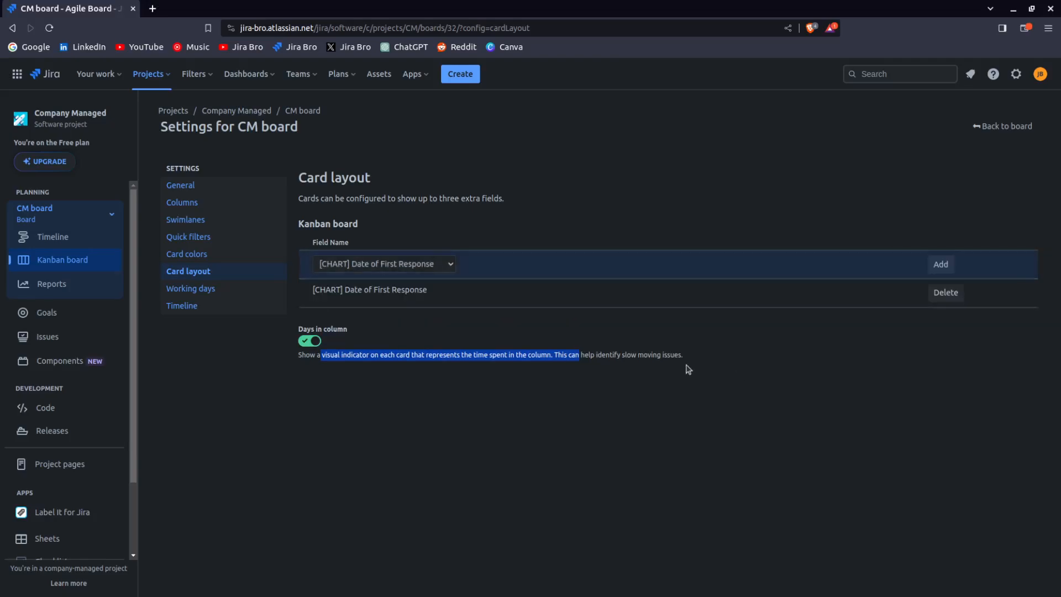
Add the Assignee field to the Kanban board card layout
left_click(448, 271)
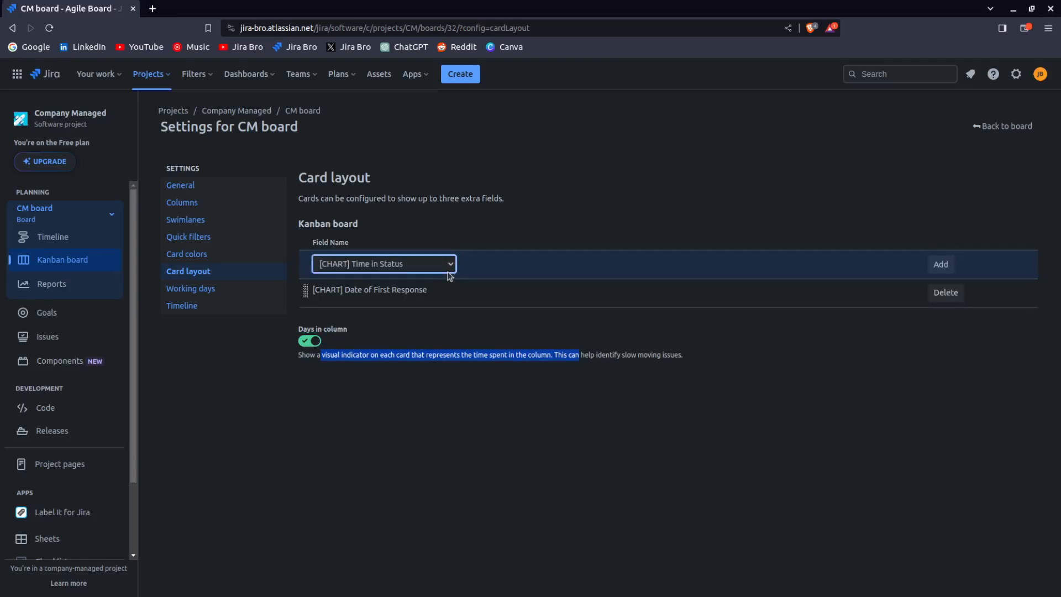
left_click(412, 386)
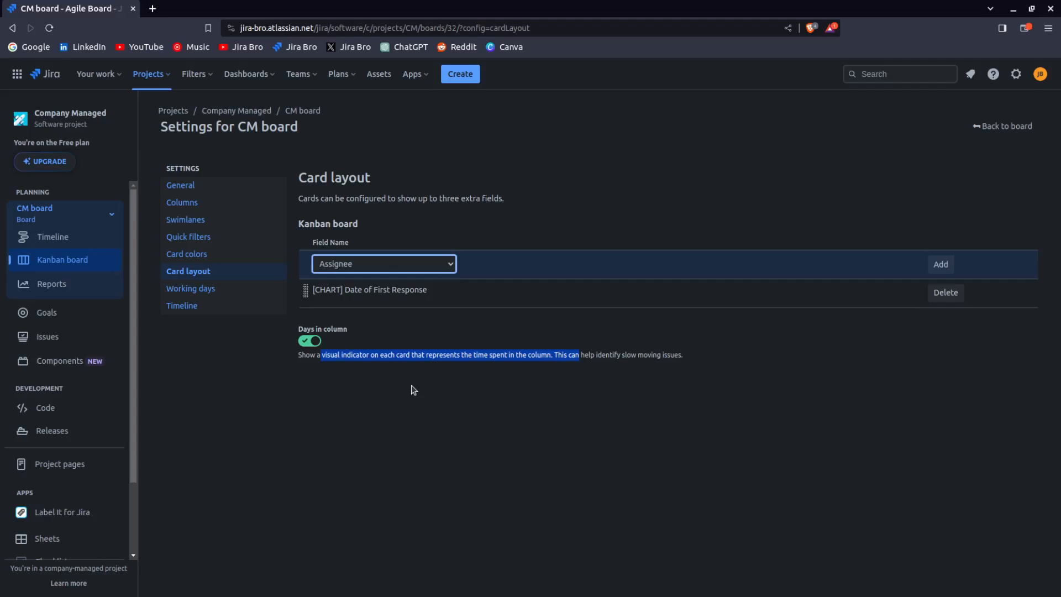
left_click(891, 428)
left_click(942, 264)
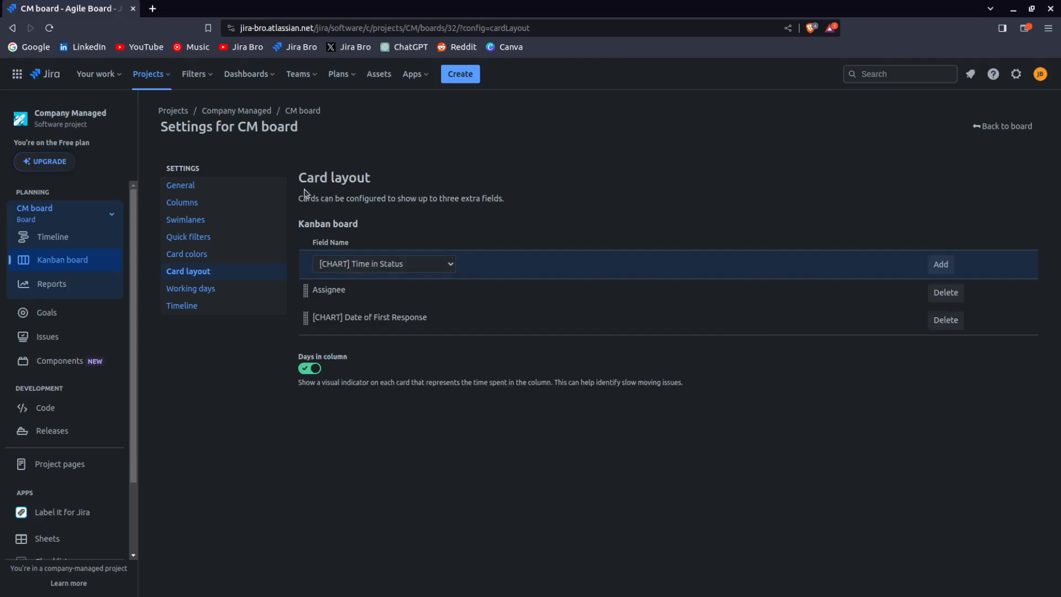
Return to the board to view the updated cards, then reopen the board configuration
left_click(1020, 126)
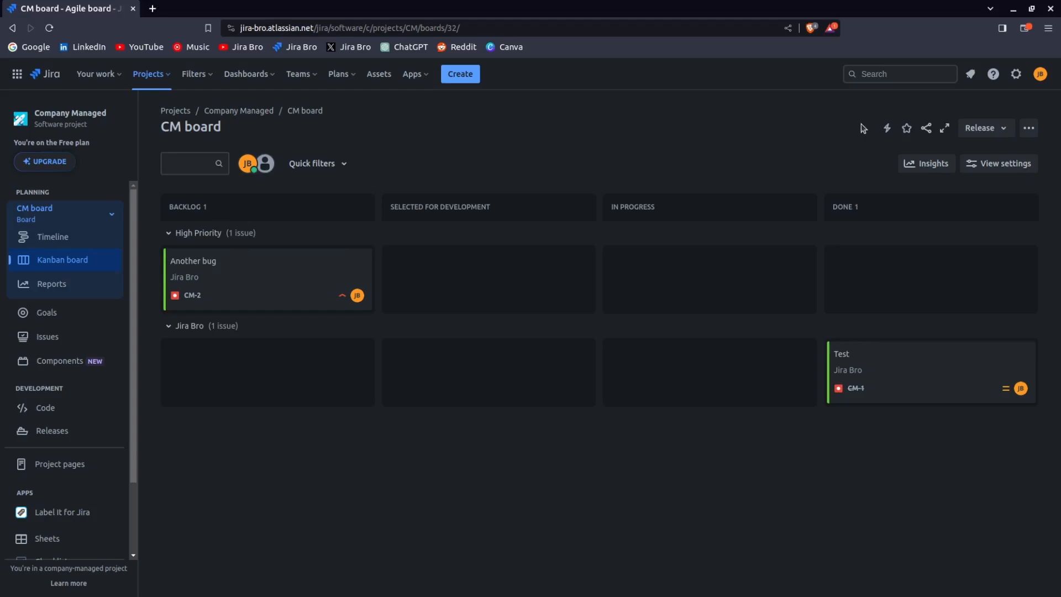
left_click(1029, 128)
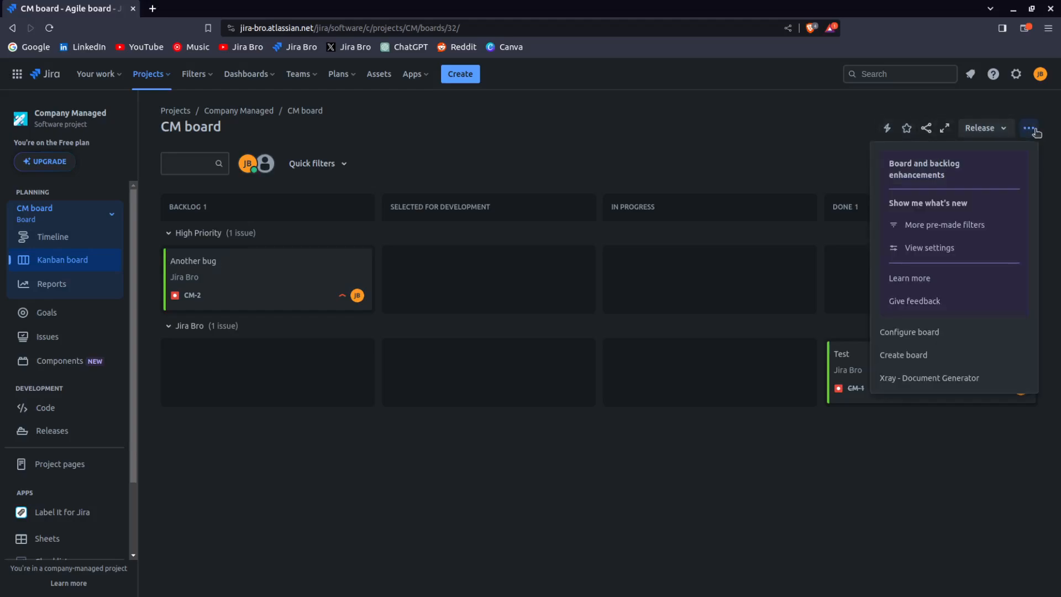
left_click(788, 429)
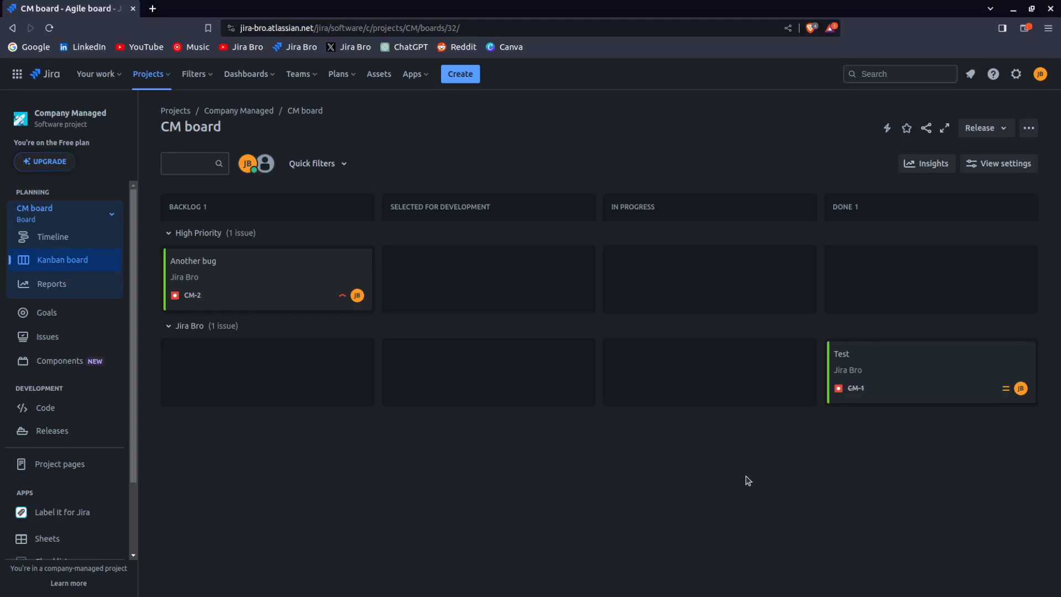
left_click(1033, 130)
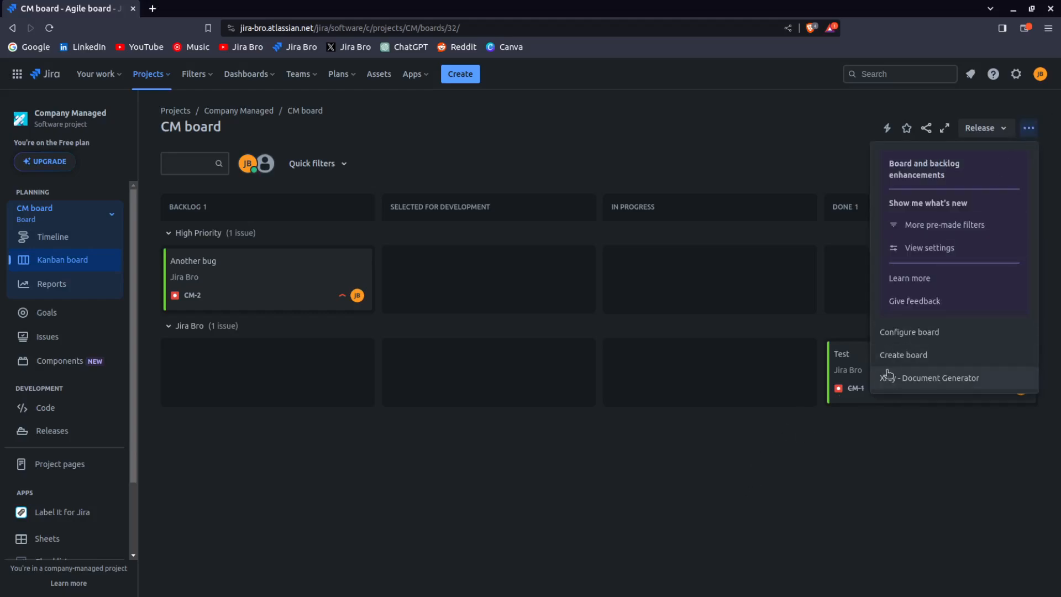
left_click(891, 336)
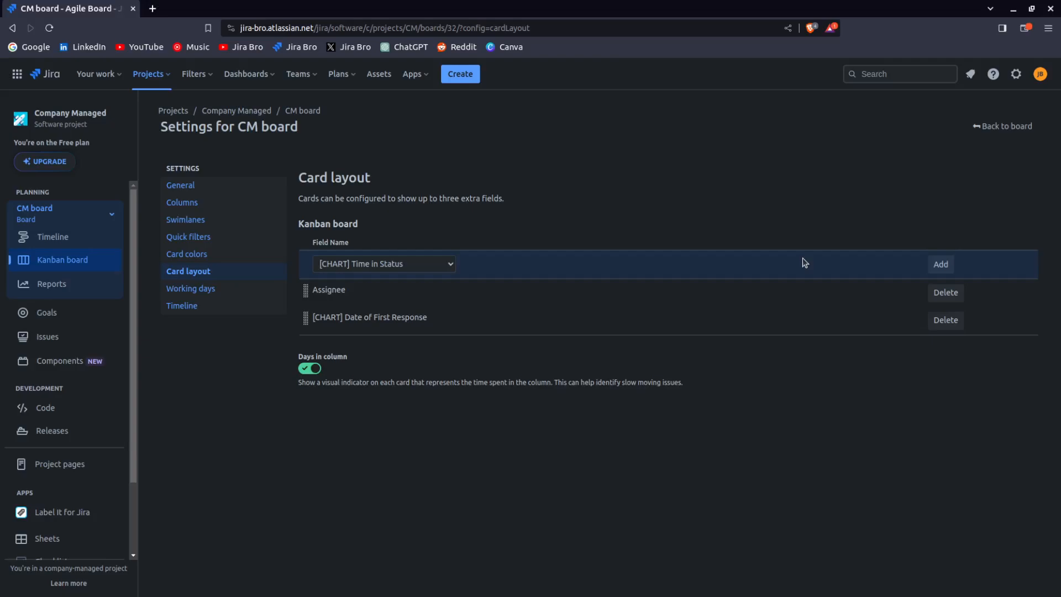
Review the Working days and Timeline settings, then go back to the board
left_click(247, 287)
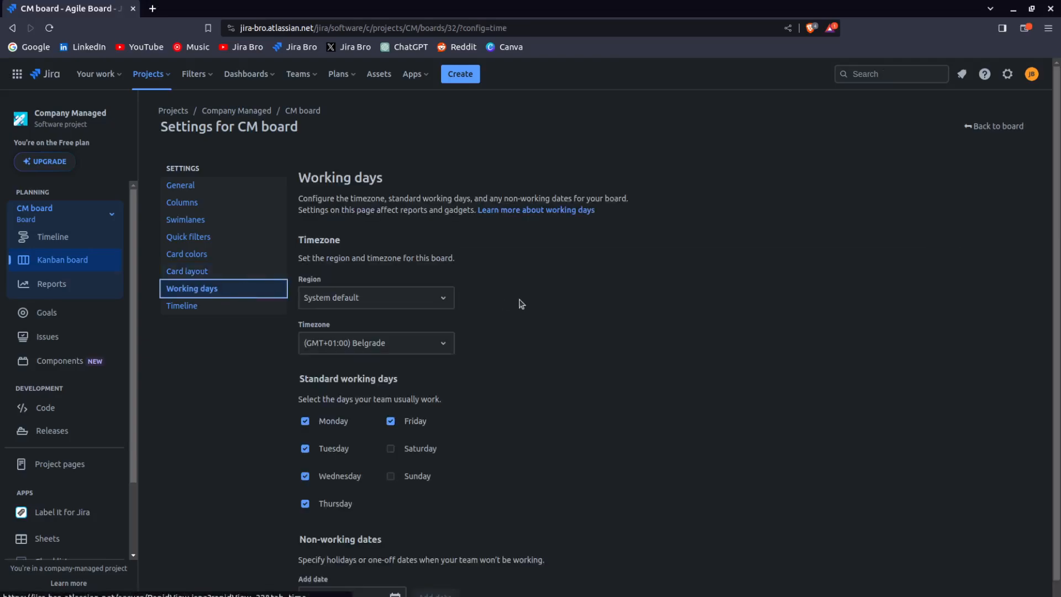
scroll(539, 329, "down", 1)
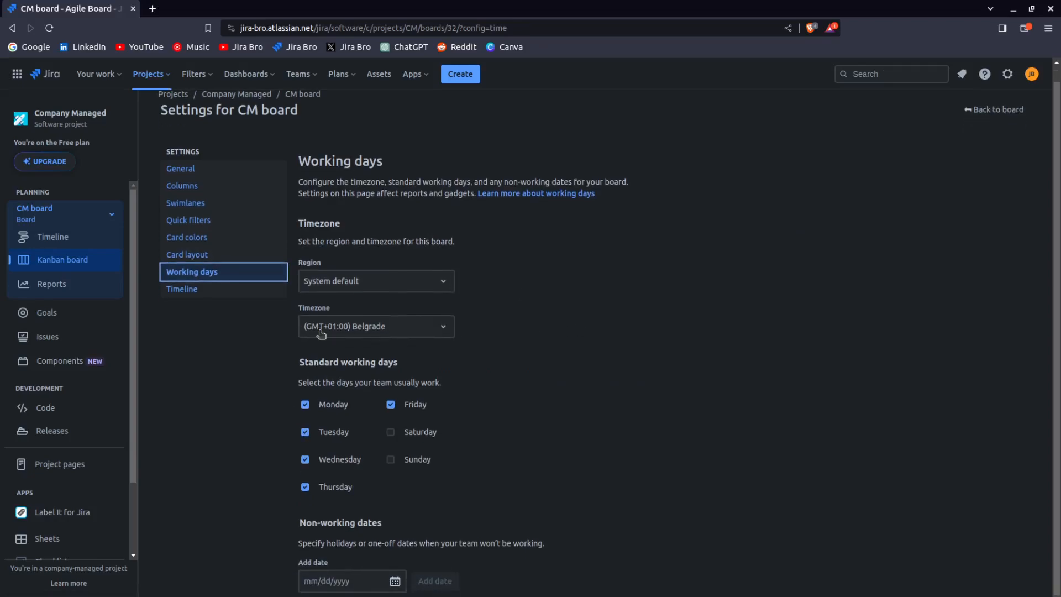
left_click(195, 290)
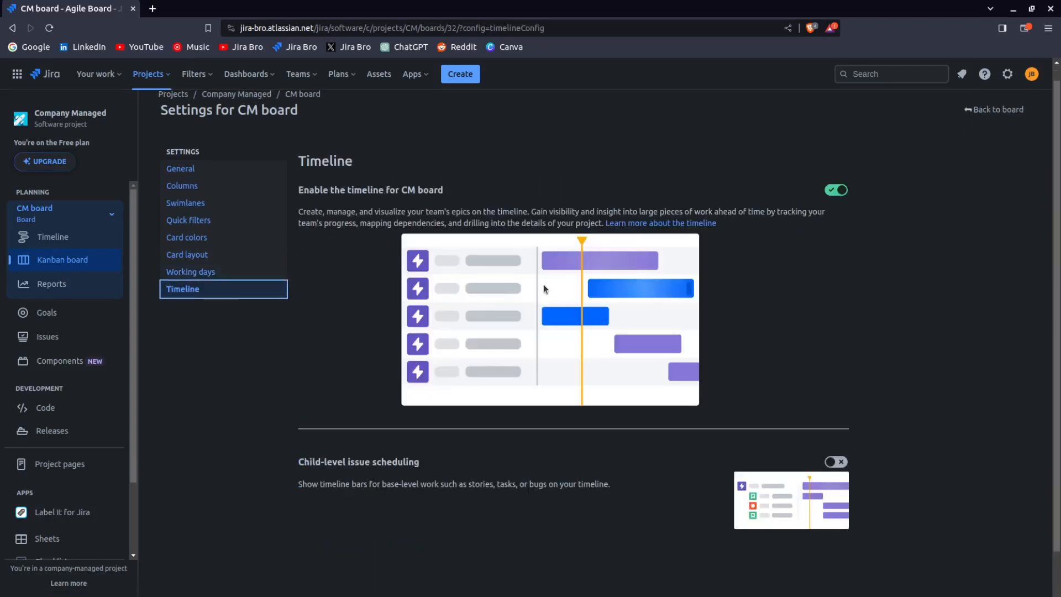
left_click(989, 111)
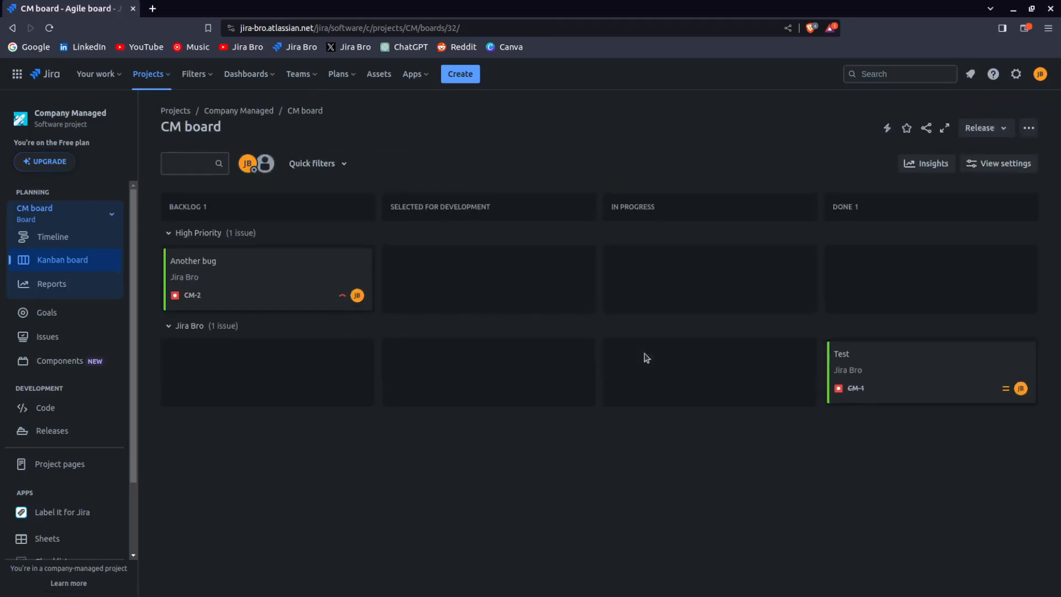